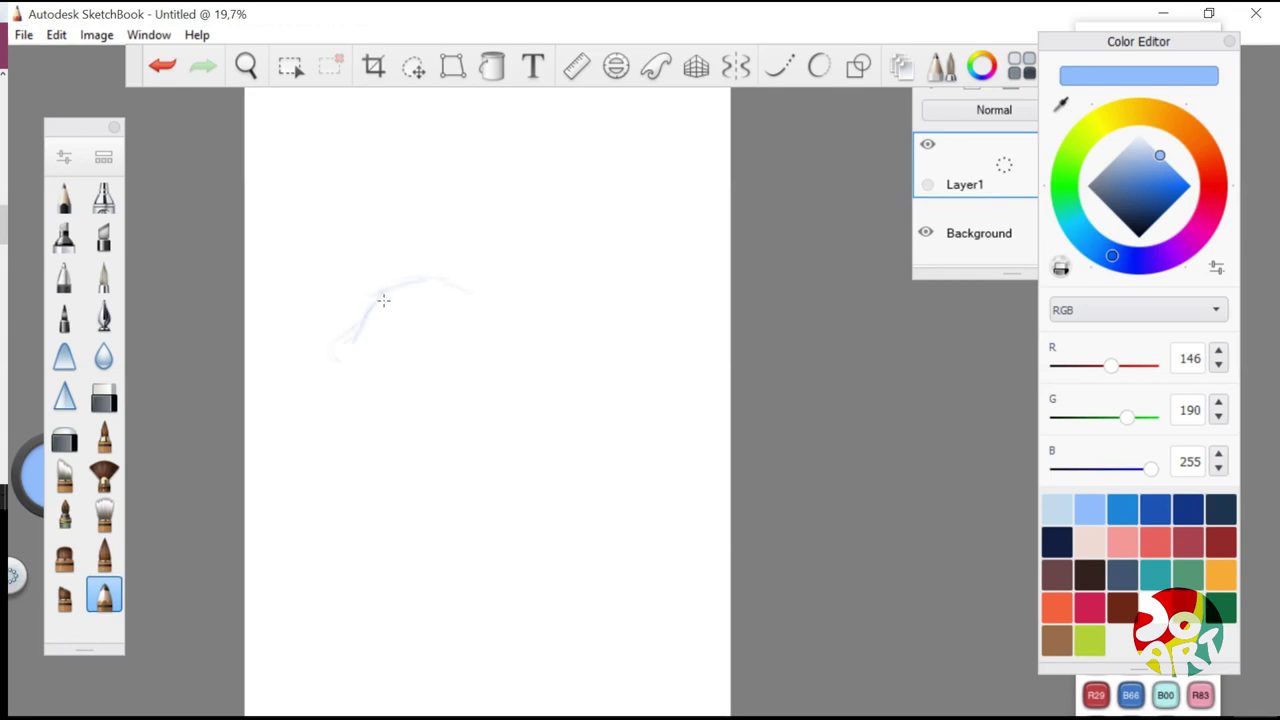
Sketch the seated dog's lower jaw, back, chest, belly line and two front legs in light blue pencil
drag(362, 390, 374, 404)
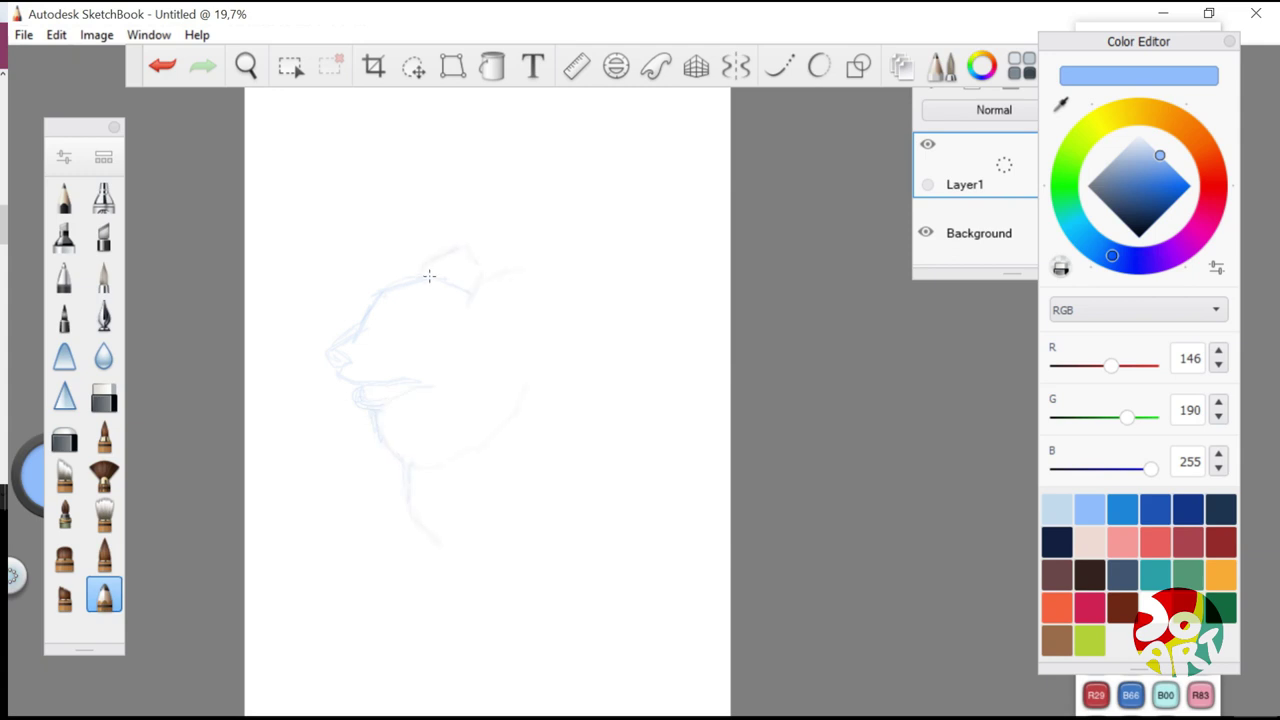
mouse_move(515, 318)
mouse_down()
mouse_move(594, 401)
mouse_move(662, 534)
mouse_up()
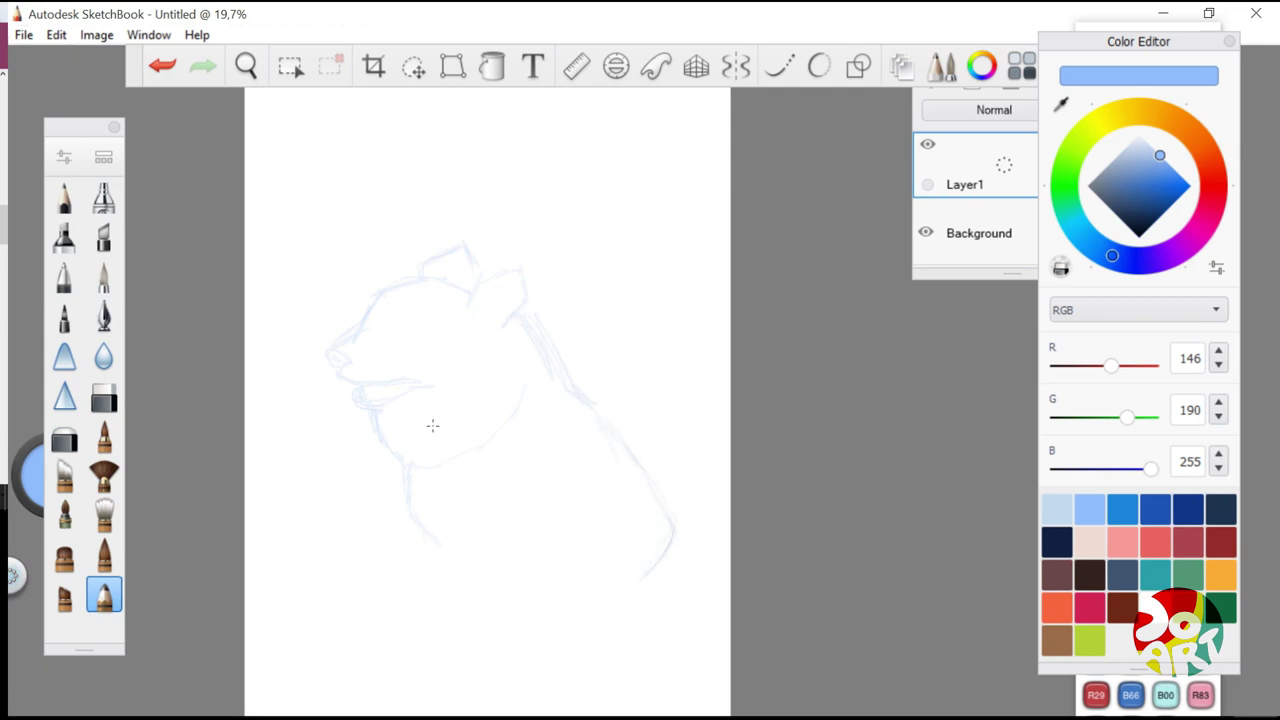
mouse_move(391, 466)
mouse_down()
mouse_move(416, 535)
mouse_move(541, 605)
mouse_up()
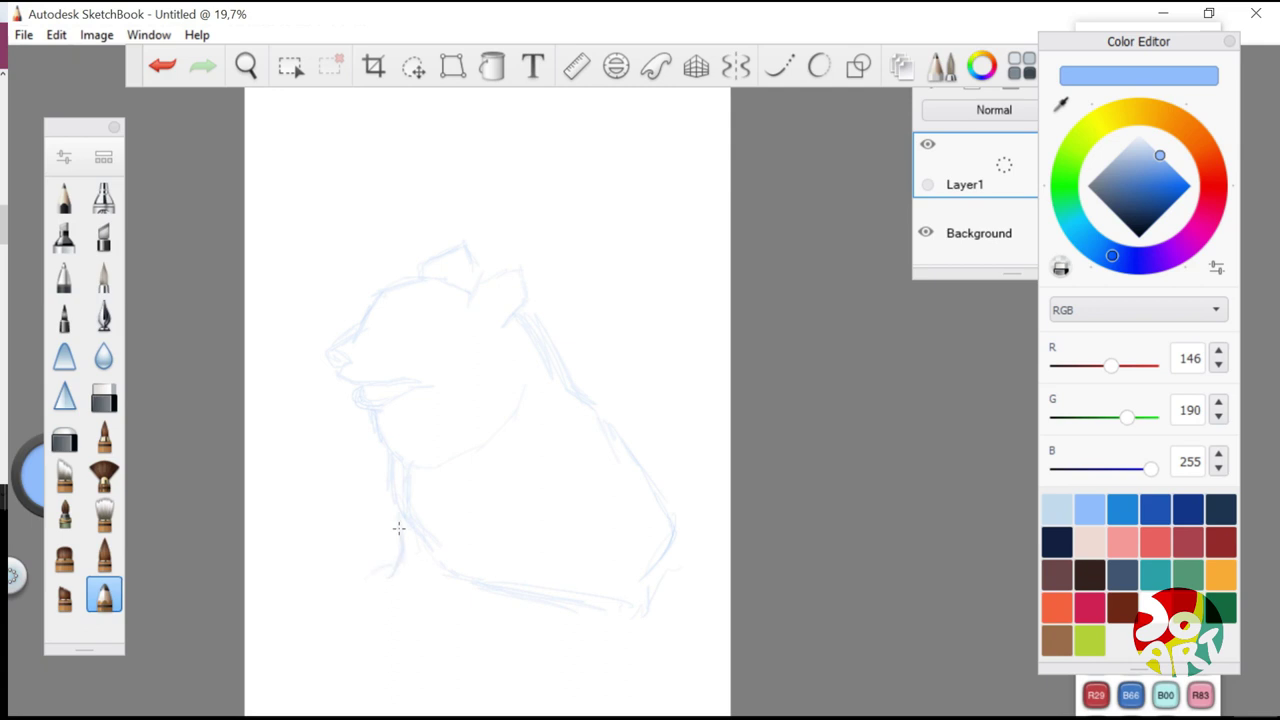
drag(386, 594, 420, 562)
mouse_move(394, 632)
mouse_down()
mouse_move(470, 631)
mouse_move(486, 570)
mouse_up()
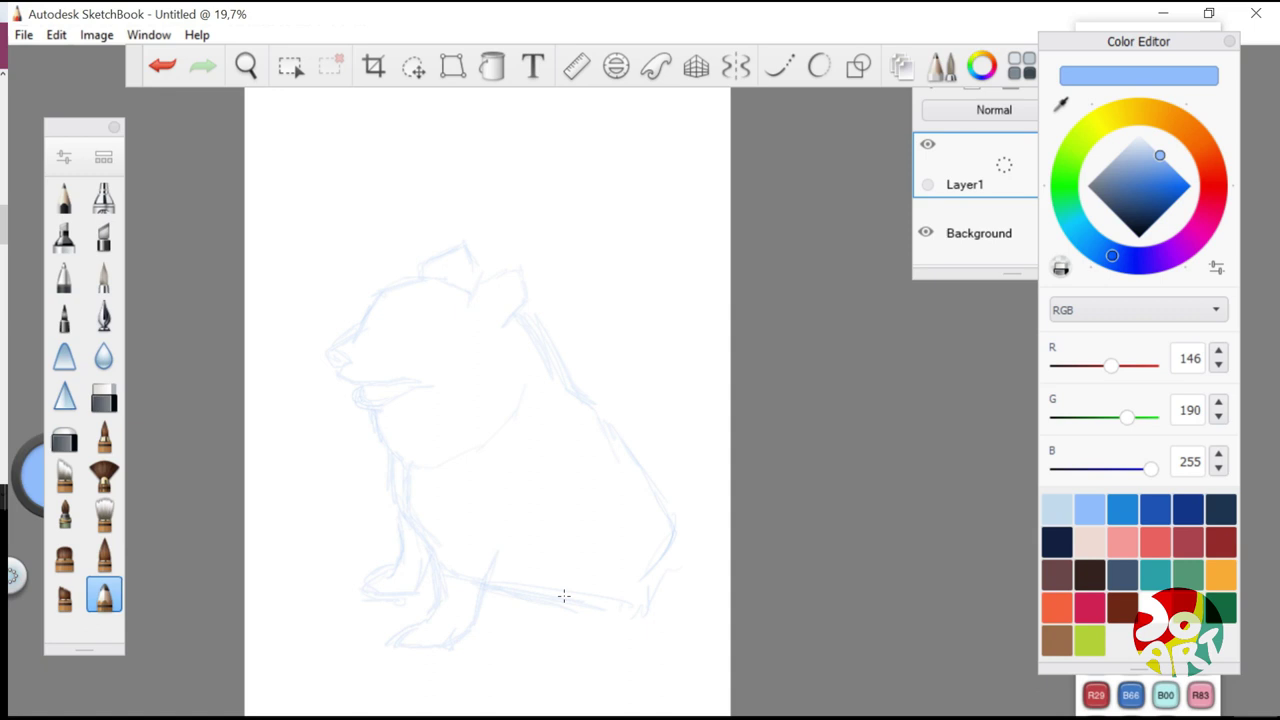
Sketch the dog's hind legs, rounded rump and bushy tail in light blue pencil
drag(569, 586, 556, 614)
drag(538, 644, 648, 624)
drag(682, 538, 656, 610)
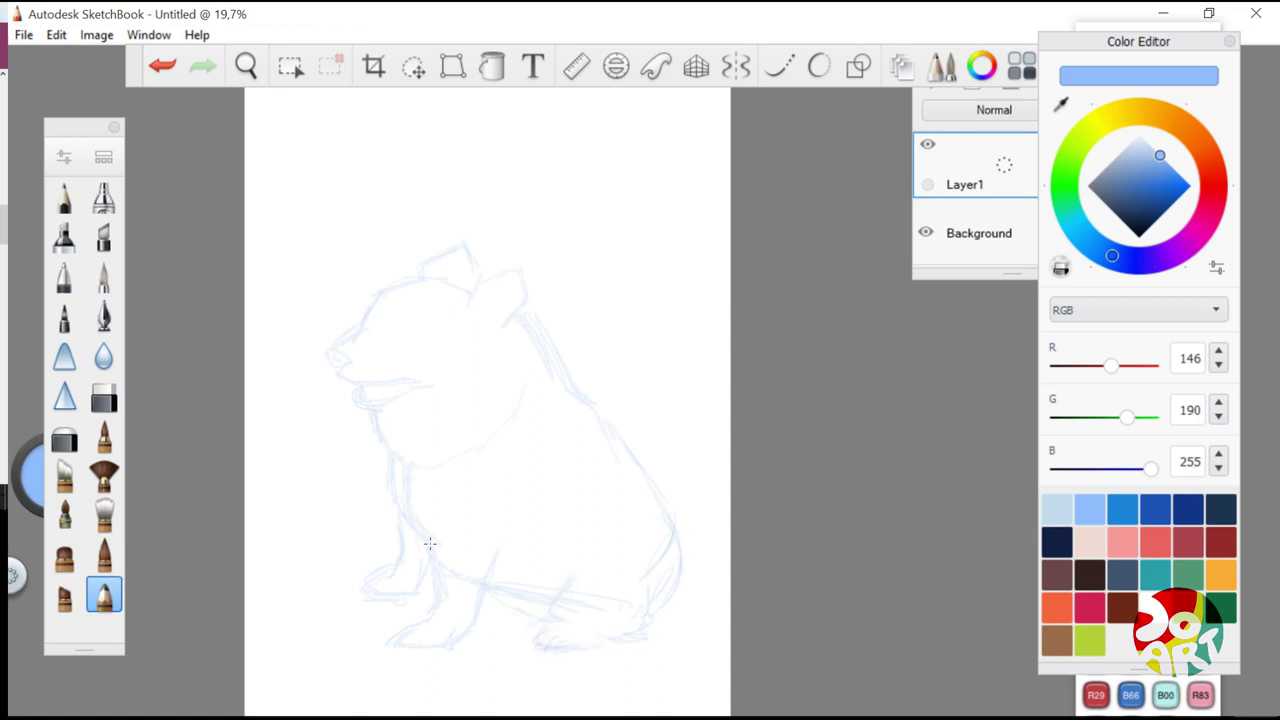
drag(708, 508, 688, 540)
drag(660, 628, 700, 616)
Refine the sketch by firming up the muzzle, adding the eye and ear details, and strengthening the throat and nape lines
drag(374, 300, 341, 341)
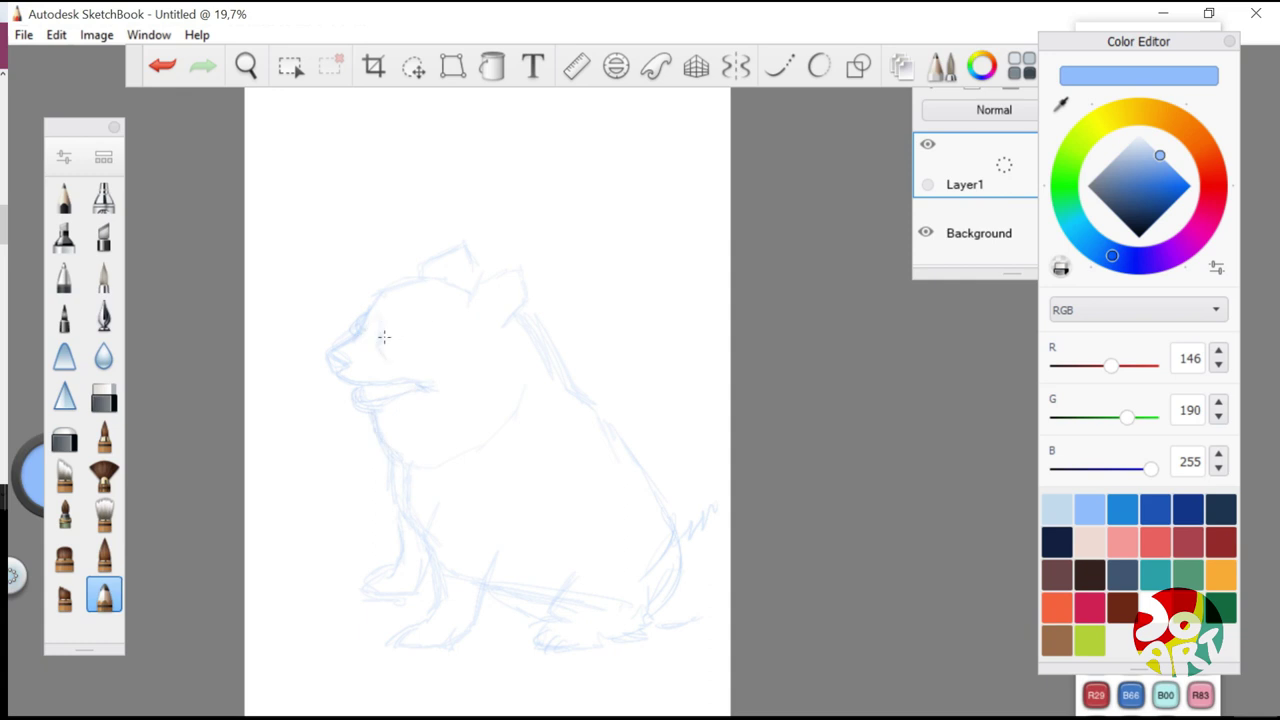
mouse_move(415, 342)
mouse_down()
mouse_move(398, 341)
mouse_move(424, 347)
mouse_up()
drag(477, 265, 474, 281)
drag(400, 450, 398, 504)
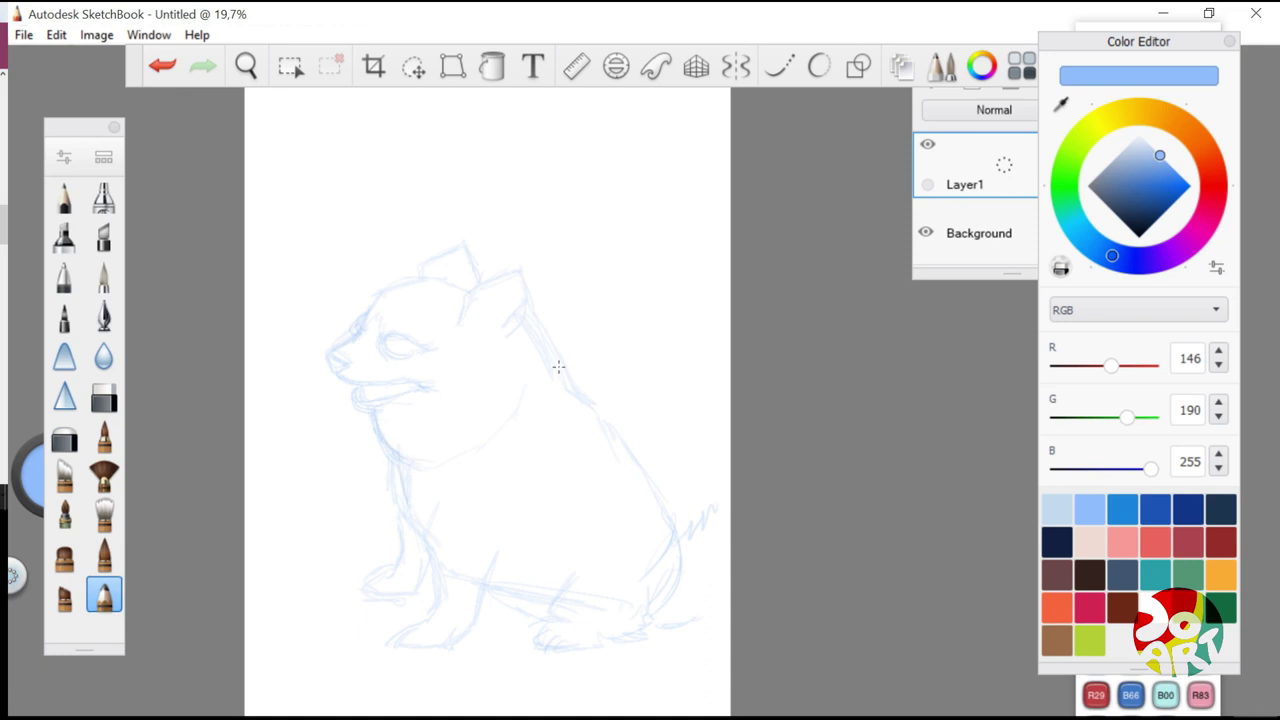
drag(527, 320, 566, 406)
Erase the throat and upper chest line below the jaw and redraw it with the light blue pencil
click(104, 397)
drag(376, 425, 402, 488)
click(104, 317)
click(104, 595)
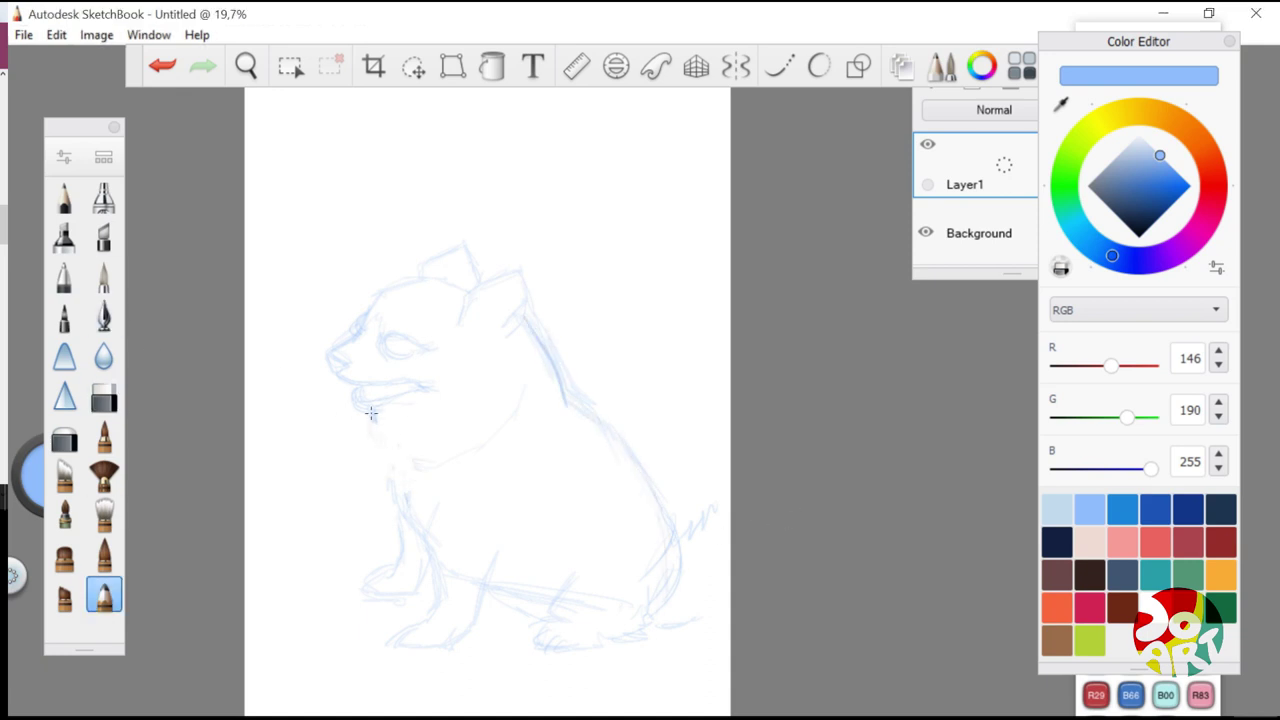
drag(383, 446, 386, 496)
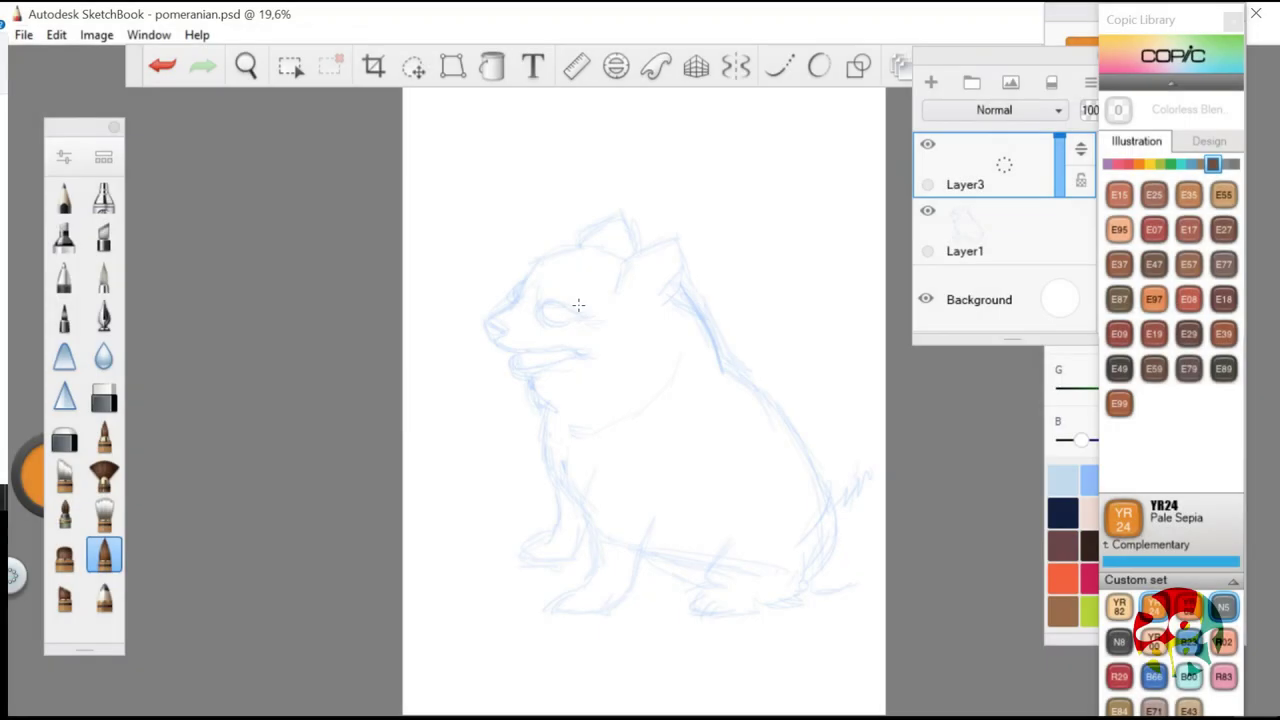
Paint YR24 Pale Sepia fur patches above the eye, on the ears and down the cheek on Layer3
mouse_move(578, 304)
mouse_down()
mouse_move(664, 320)
mouse_move(572, 301)
mouse_move(606, 312)
mouse_move(648, 246)
mouse_move(636, 292)
mouse_move(648, 248)
mouse_up()
double_click(104, 554)
click(789, 101)
mouse_move(595, 216)
mouse_down()
mouse_move(592, 244)
mouse_move(622, 248)
mouse_move(578, 244)
mouse_up()
mouse_move(640, 327)
mouse_down()
mouse_move(672, 342)
mouse_move(682, 330)
mouse_move(635, 352)
mouse_move(648, 384)
mouse_move(628, 400)
mouse_move(679, 345)
mouse_move(668, 365)
mouse_up()
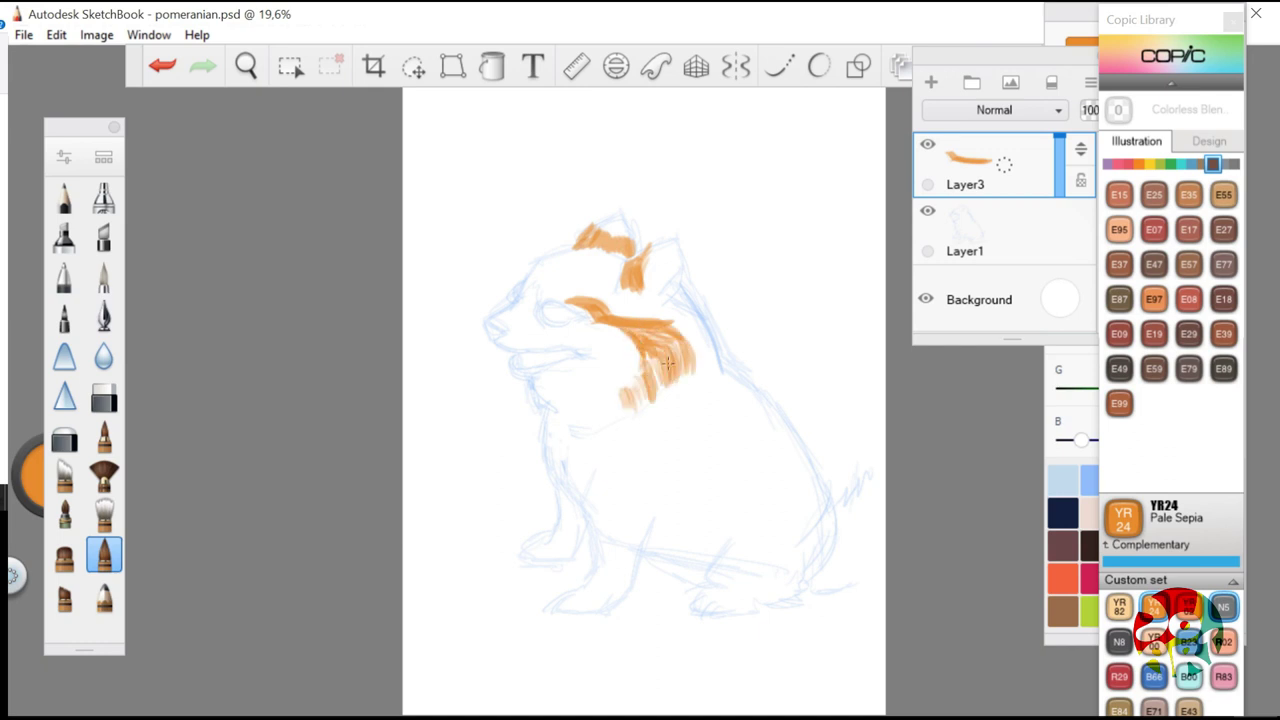
drag(623, 309, 666, 318)
drag(666, 318, 623, 309)
Paint Pale Sepia fur strokes over the shoulder, near front leg, back, haunch, tail and hind paw
mouse_move(668, 412)
mouse_down()
mouse_move(720, 390)
mouse_move(699, 383)
mouse_move(728, 384)
mouse_move(646, 436)
mouse_move(733, 389)
mouse_move(759, 393)
mouse_move(731, 441)
mouse_move(606, 516)
mouse_move(612, 533)
mouse_move(617, 503)
mouse_move(741, 418)
mouse_move(669, 457)
mouse_move(666, 419)
mouse_move(655, 431)
mouse_move(679, 412)
mouse_move(652, 449)
mouse_move(690, 444)
mouse_move(686, 425)
mouse_move(724, 408)
mouse_move(709, 437)
mouse_move(740, 424)
mouse_up()
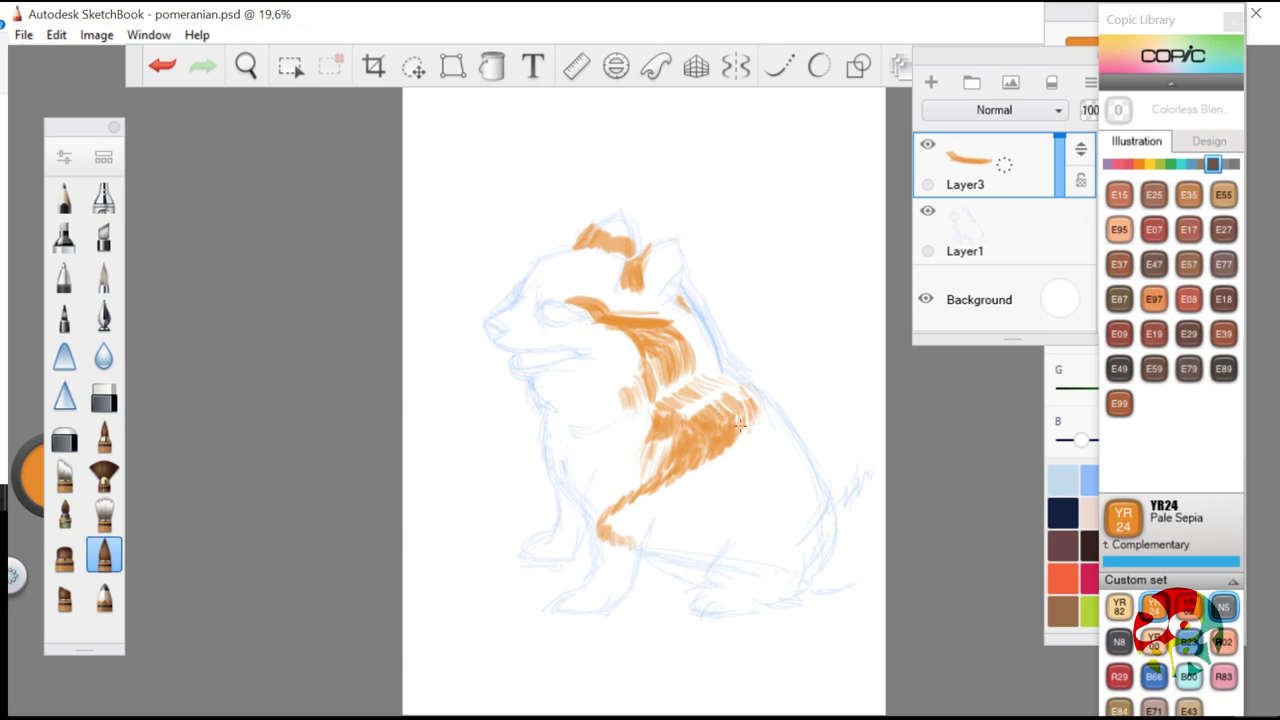
mouse_move(600, 548)
mouse_down()
mouse_move(637, 532)
mouse_move(621, 560)
mouse_move(625, 542)
mouse_move(630, 557)
mouse_move(705, 549)
mouse_move(720, 527)
mouse_move(705, 502)
mouse_move(722, 510)
mouse_move(718, 498)
mouse_move(740, 495)
mouse_move(802, 462)
mouse_up()
mouse_move(766, 526)
mouse_down()
mouse_move(708, 558)
mouse_move(808, 487)
mouse_up()
mouse_move(715, 572)
mouse_down()
mouse_move(806, 530)
mouse_move(750, 550)
mouse_move(788, 540)
mouse_up()
mouse_move(752, 592)
mouse_down()
mouse_move(809, 603)
mouse_move(730, 616)
mouse_move(739, 579)
mouse_move(767, 558)
mouse_move(756, 575)
mouse_move(778, 564)
mouse_move(760, 587)
mouse_move(790, 578)
mouse_move(767, 514)
mouse_move(722, 552)
mouse_move(786, 541)
mouse_move(805, 564)
mouse_move(775, 498)
mouse_move(801, 512)
mouse_move(815, 544)
mouse_move(806, 490)
mouse_move(815, 522)
mouse_move(821, 492)
mouse_move(828, 508)
mouse_move(809, 464)
mouse_move(836, 528)
mouse_move(843, 511)
mouse_move(845, 558)
mouse_move(843, 515)
mouse_move(858, 495)
mouse_move(856, 552)
mouse_move(860, 498)
mouse_move(889, 478)
mouse_up()
mouse_move(830, 578)
mouse_down()
mouse_move(725, 620)
mouse_move(793, 603)
mouse_up()
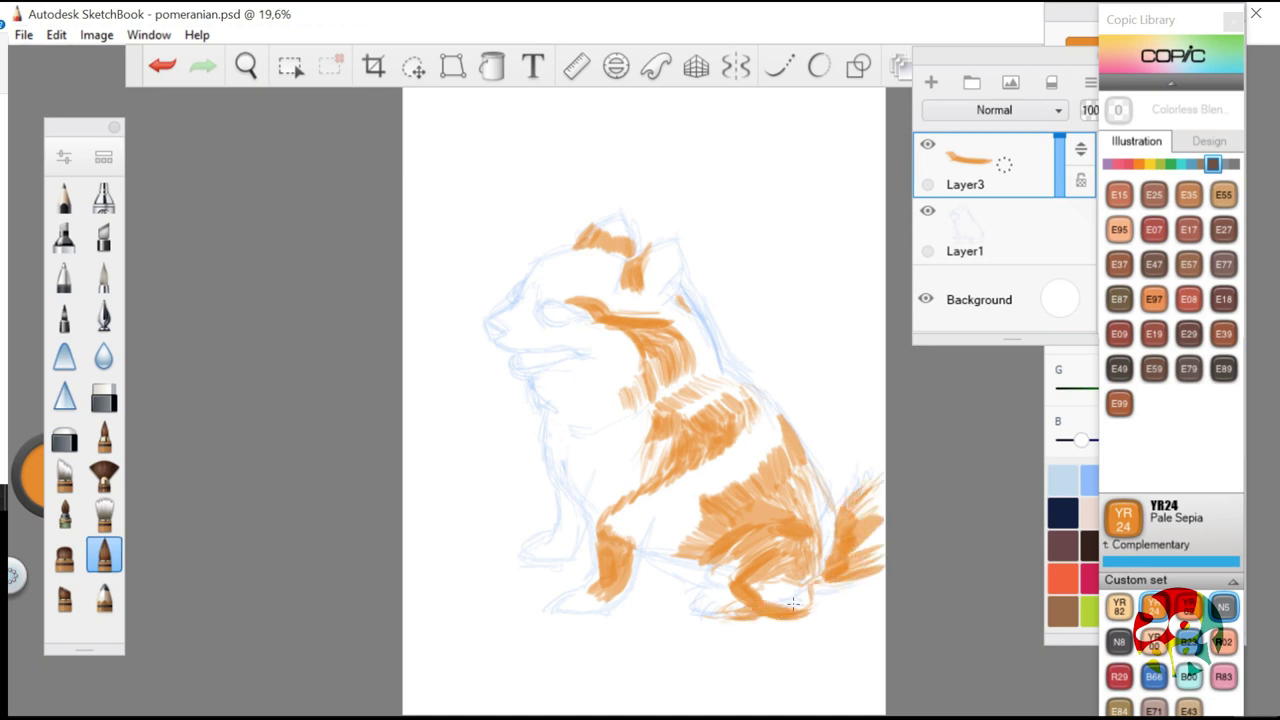
Fill out the Pale Sepia fur on the near ear, forehead, around the eye, cheek, neck and haunch
mouse_move(665, 247)
mouse_down()
mouse_move(607, 238)
mouse_move(634, 257)
mouse_up()
drag(636, 364, 653, 370)
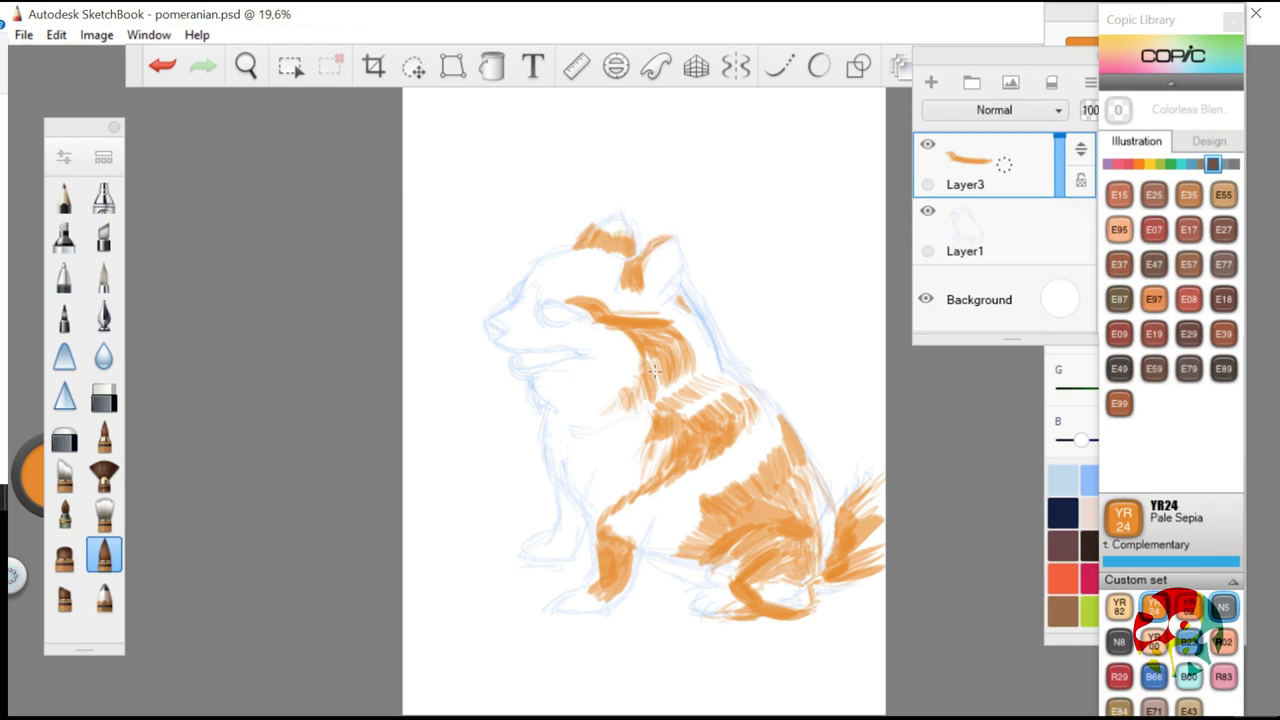
mouse_move(529, 303)
mouse_down()
mouse_move(536, 326)
mouse_move(604, 264)
mouse_move(574, 292)
mouse_move(601, 270)
mouse_move(612, 300)
mouse_move(615, 262)
mouse_move(600, 250)
mouse_move(650, 268)
mouse_up()
drag(810, 471, 786, 455)
drag(687, 548, 676, 558)
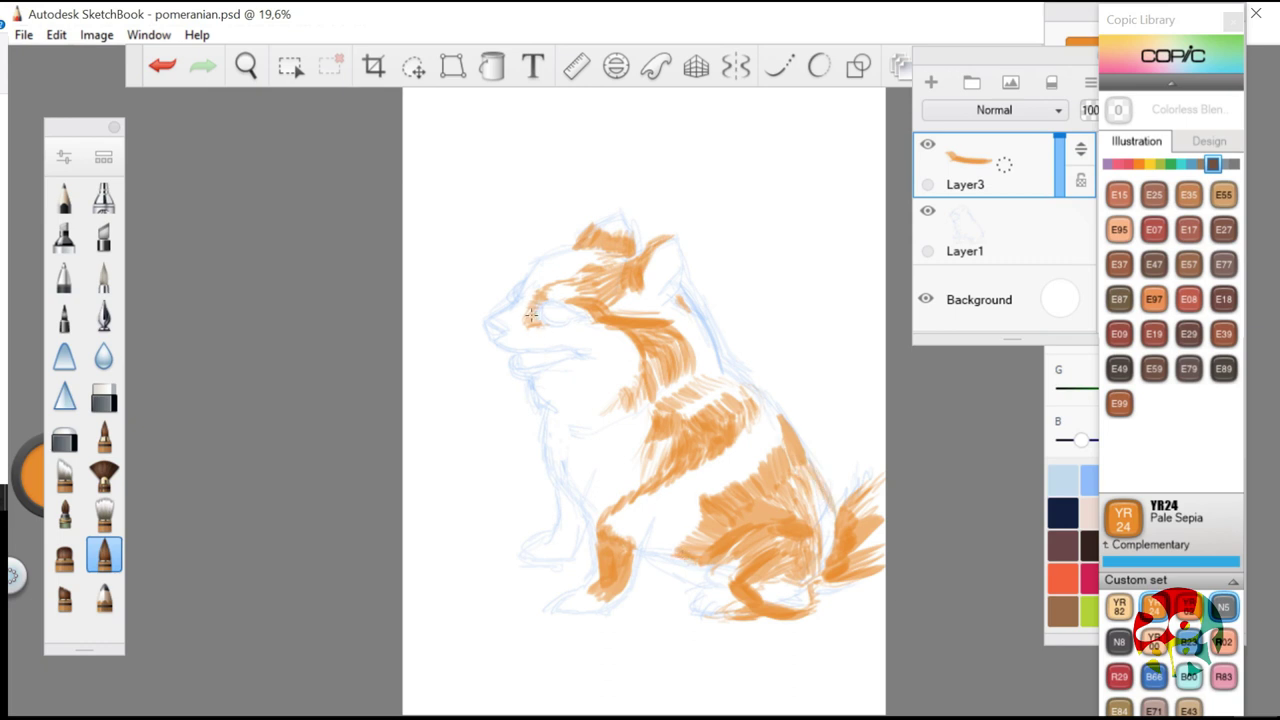
drag(638, 365, 607, 411)
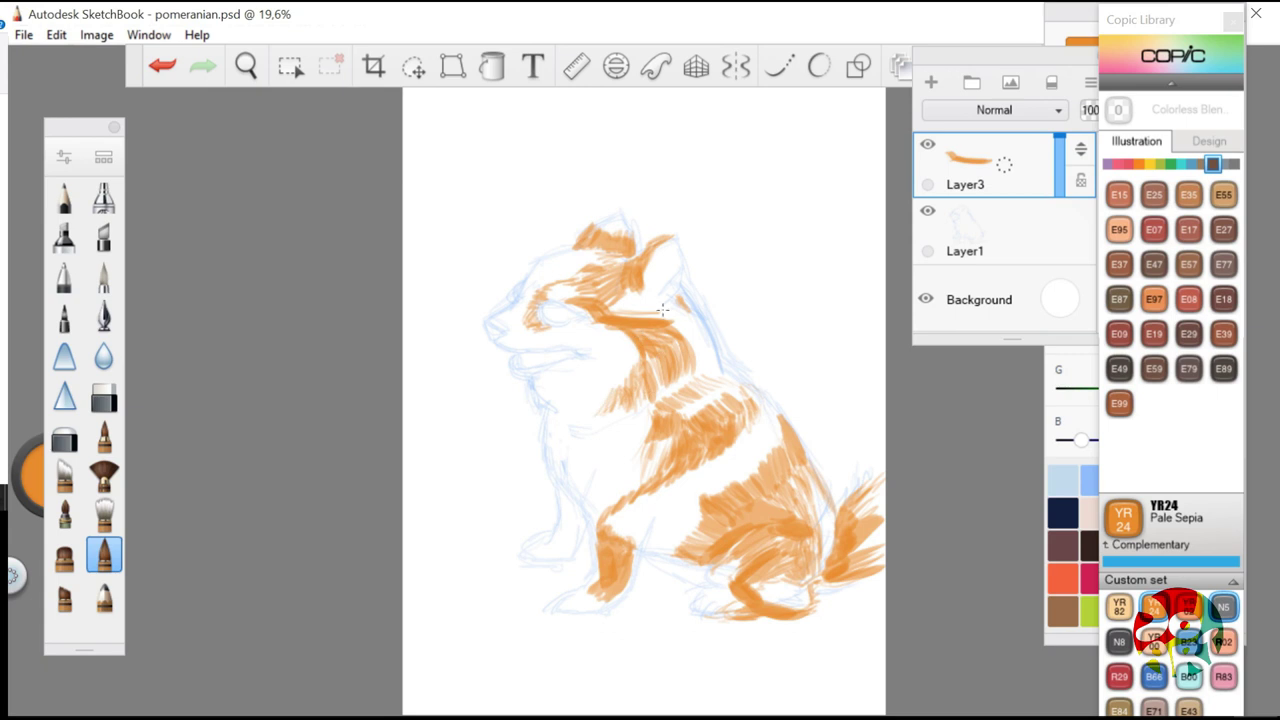
mouse_move(654, 289)
mouse_down()
mouse_move(618, 297)
mouse_move(634, 289)
mouse_move(622, 304)
mouse_move(651, 312)
mouse_move(573, 276)
mouse_up()
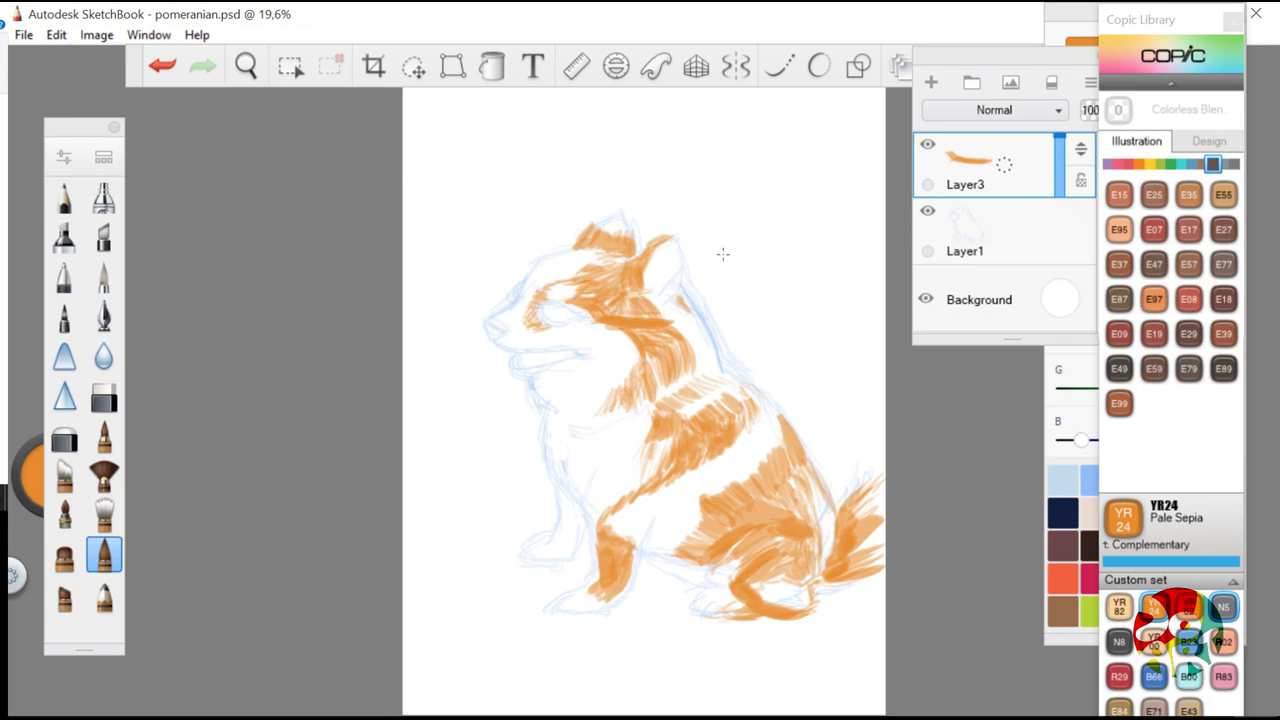
drag(674, 297, 685, 308)
Blend the orange fur strokes on the cheek, neck, flank and back with the blending brush
click(104, 514)
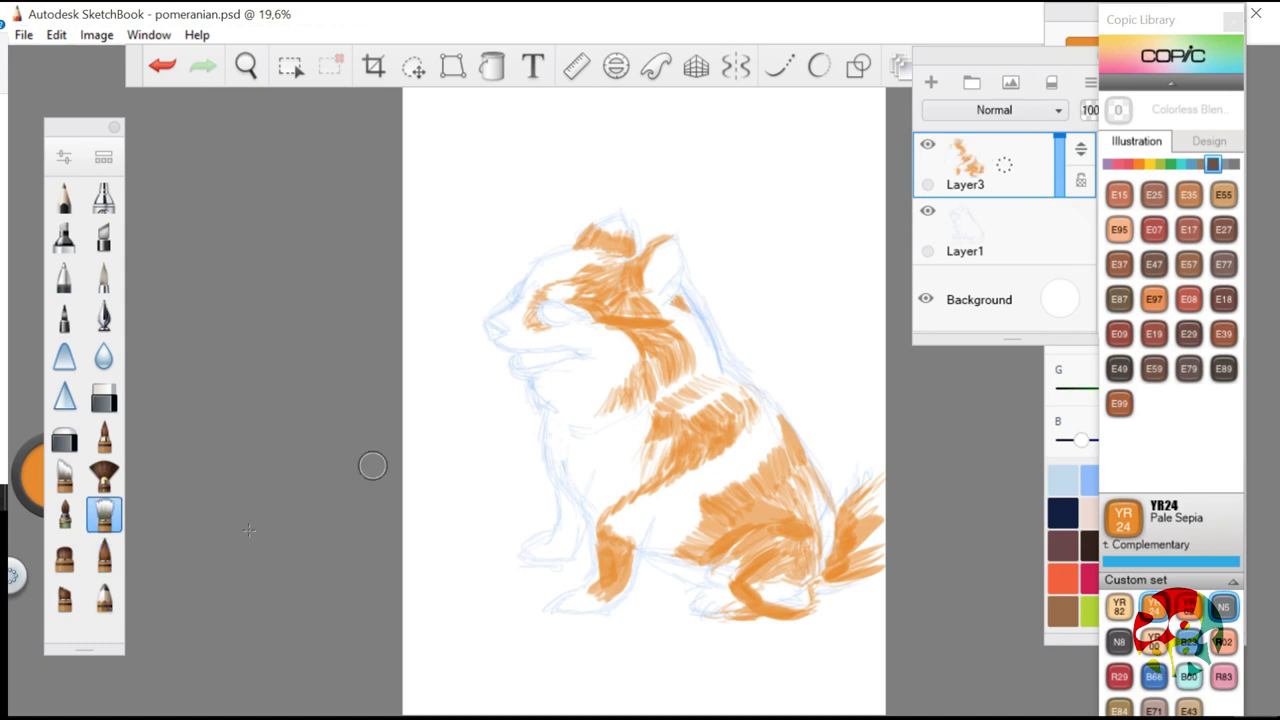
key(ctrl+b)
drag(614, 363, 560, 370)
key(ctrl+b)
mouse_move(677, 357)
mouse_down()
mouse_move(666, 378)
mouse_move(718, 455)
mouse_move(750, 432)
mouse_move(611, 526)
mouse_move(630, 545)
mouse_move(640, 500)
mouse_move(650, 540)
mouse_move(696, 548)
mouse_move(700, 508)
mouse_move(760, 462)
mouse_move(689, 343)
mouse_move(637, 360)
mouse_move(635, 317)
mouse_move(676, 297)
mouse_move(690, 324)
mouse_up()
key(ctrl+b)
key(ctrl+b)
drag(804, 452, 815, 493)
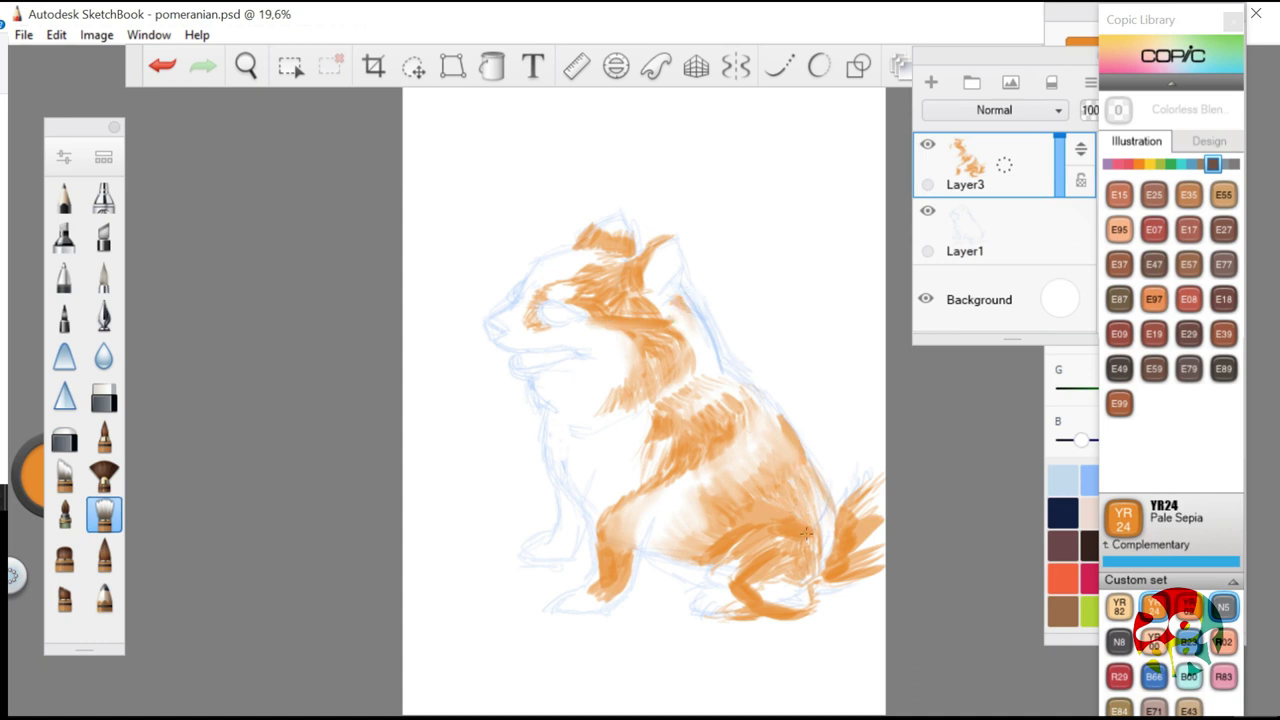
Blend the orange fur on the hind leg, tail, front paw, ears and shoulder
drag(750, 594, 774, 580)
drag(857, 509, 874, 520)
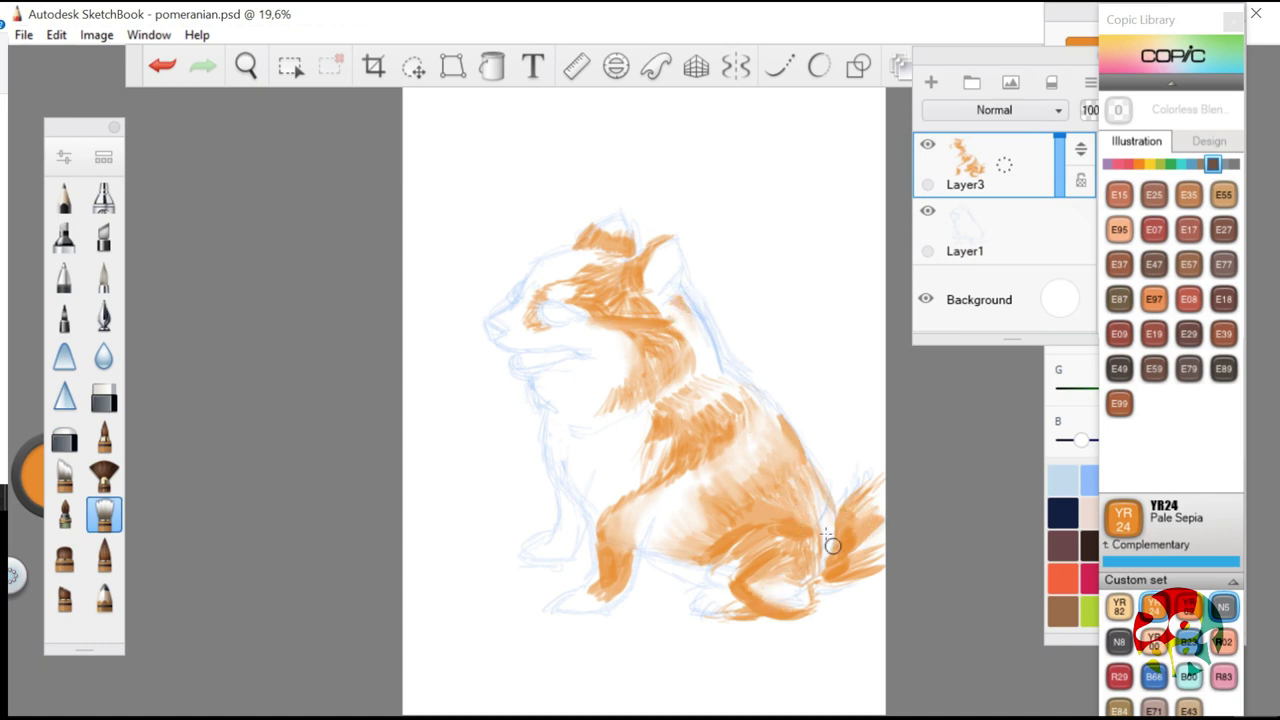
mouse_move(602, 584)
mouse_down()
mouse_move(598, 594)
mouse_move(608, 580)
mouse_up()
drag(620, 227, 608, 236)
drag(630, 283, 638, 272)
drag(660, 410, 642, 442)
mouse_move(668, 420)
mouse_down()
mouse_move(650, 454)
mouse_move(706, 414)
mouse_up()
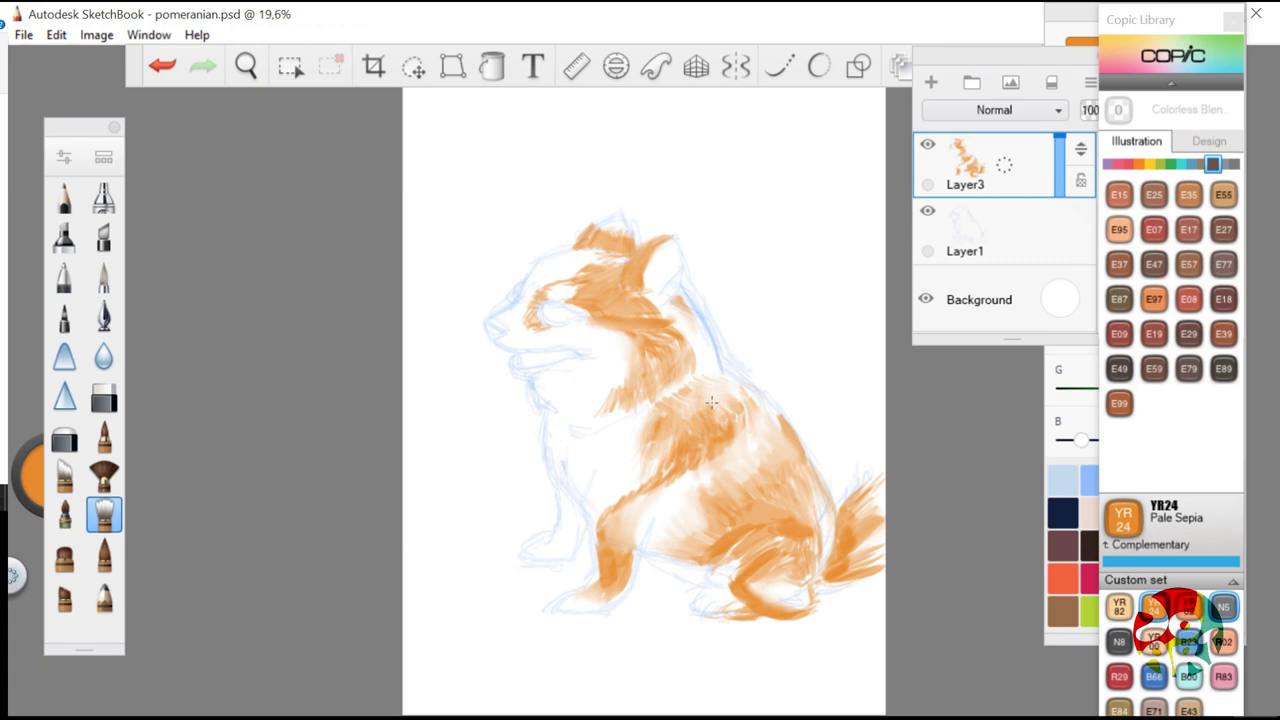
Add Pale Sepia fur strokes below the shoulder and blend the fur around the eye and forehead
click(104, 554)
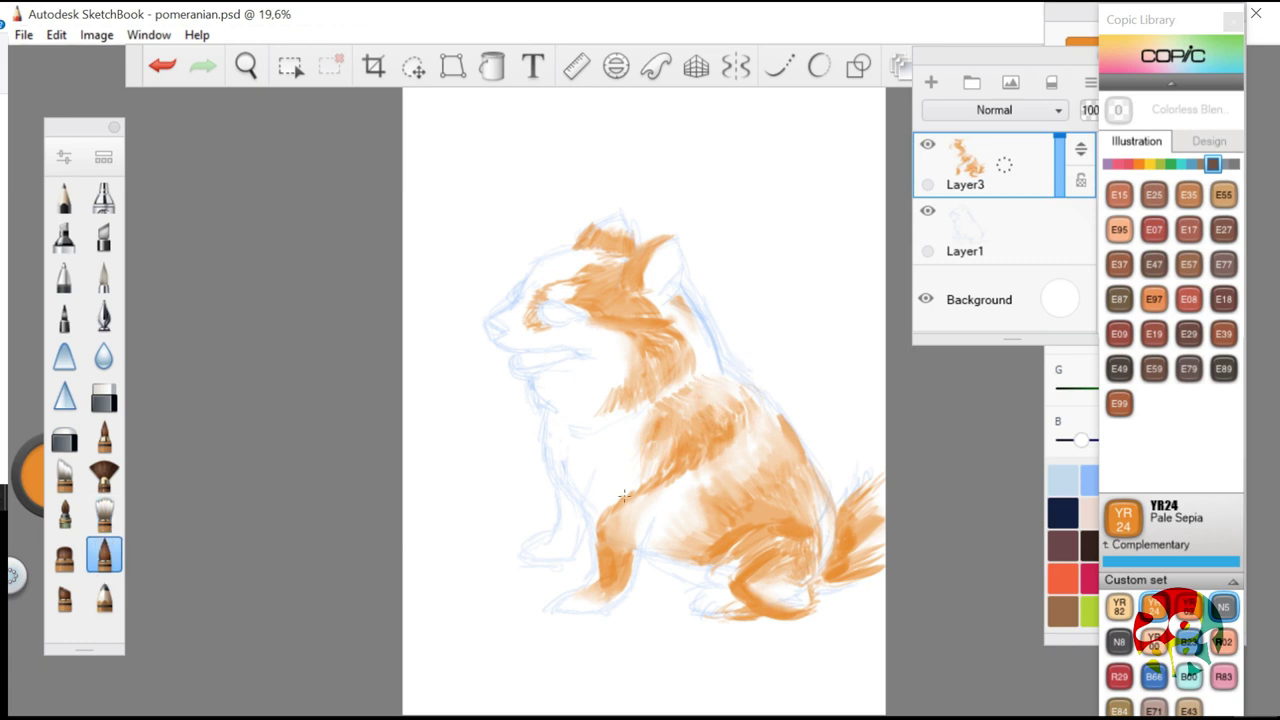
drag(660, 452, 638, 488)
drag(677, 444, 655, 482)
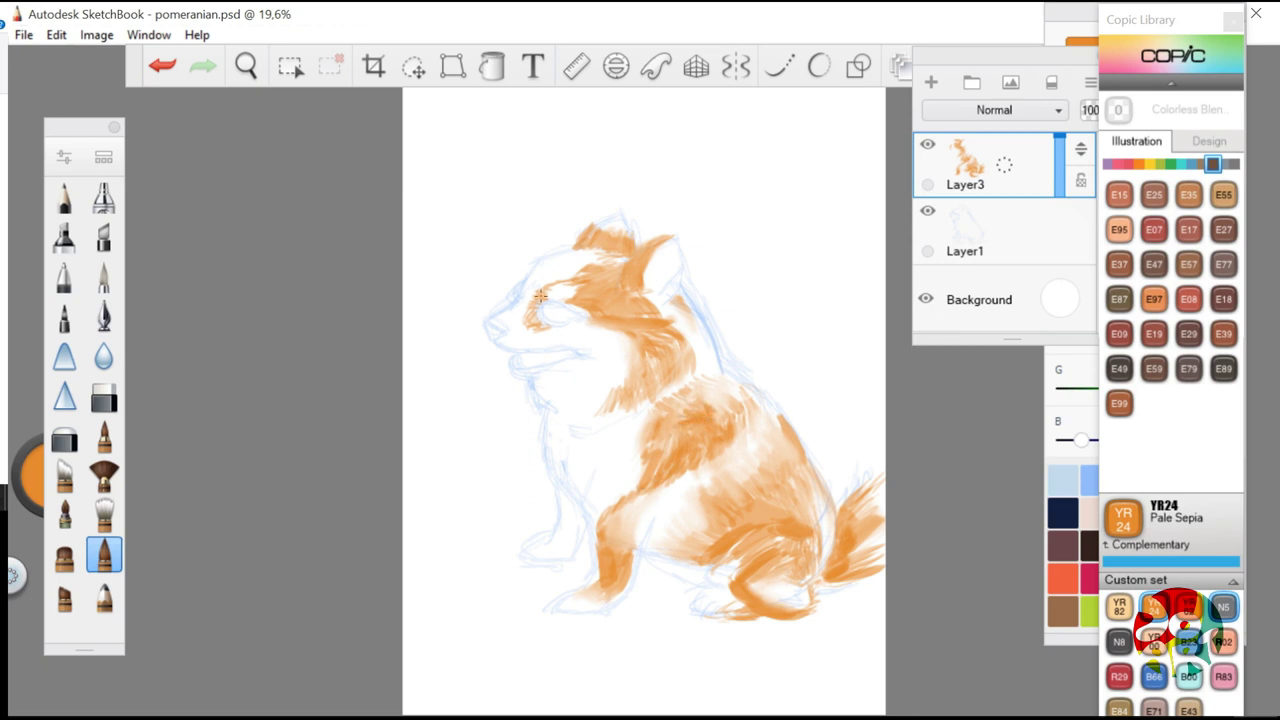
click(104, 516)
mouse_move(546, 304)
mouse_down()
mouse_move(535, 325)
mouse_move(527, 312)
mouse_up()
drag(576, 275, 558, 282)
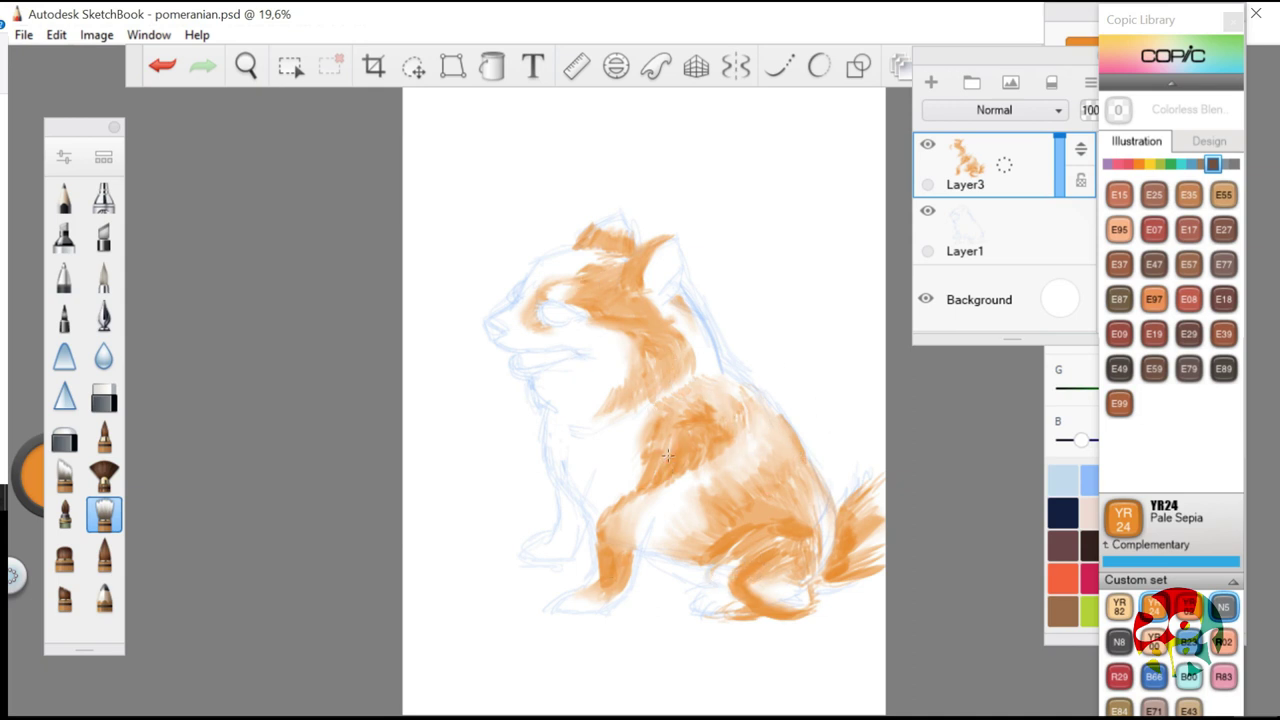
Deepen the orange on the upper front leg and blend it into the shoulder
click(104, 556)
drag(620, 538, 623, 520)
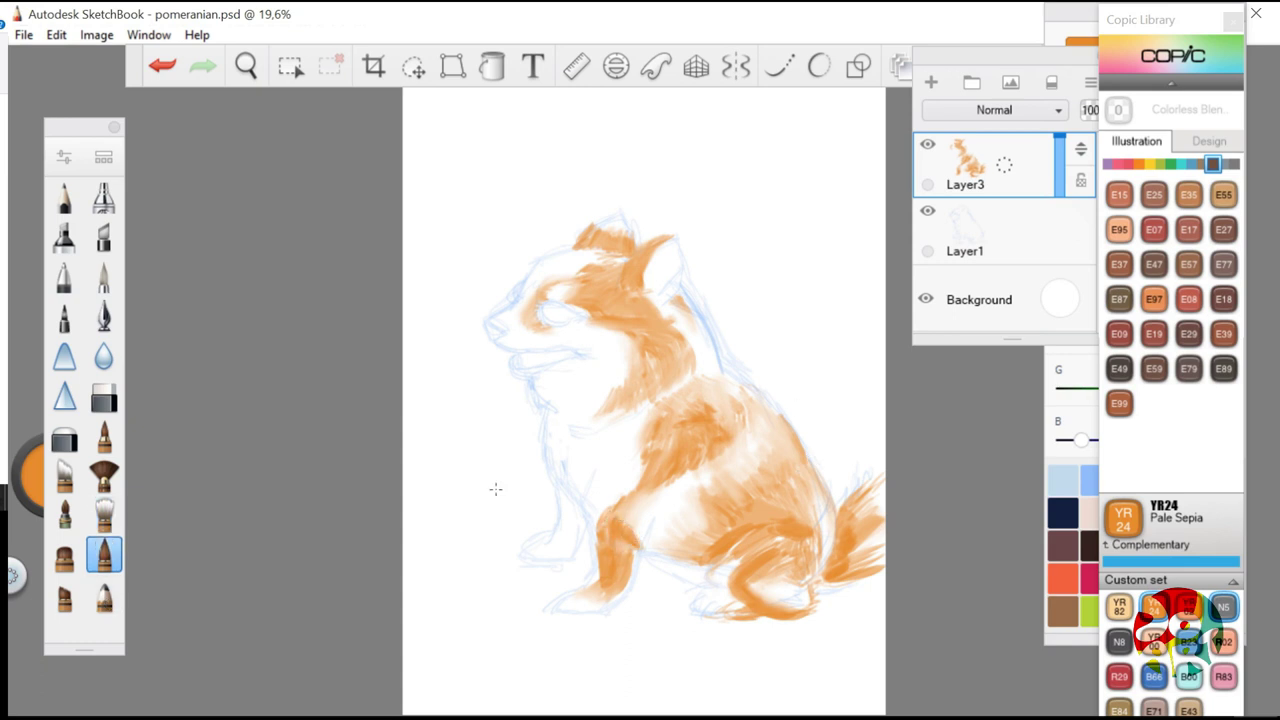
key(Up)
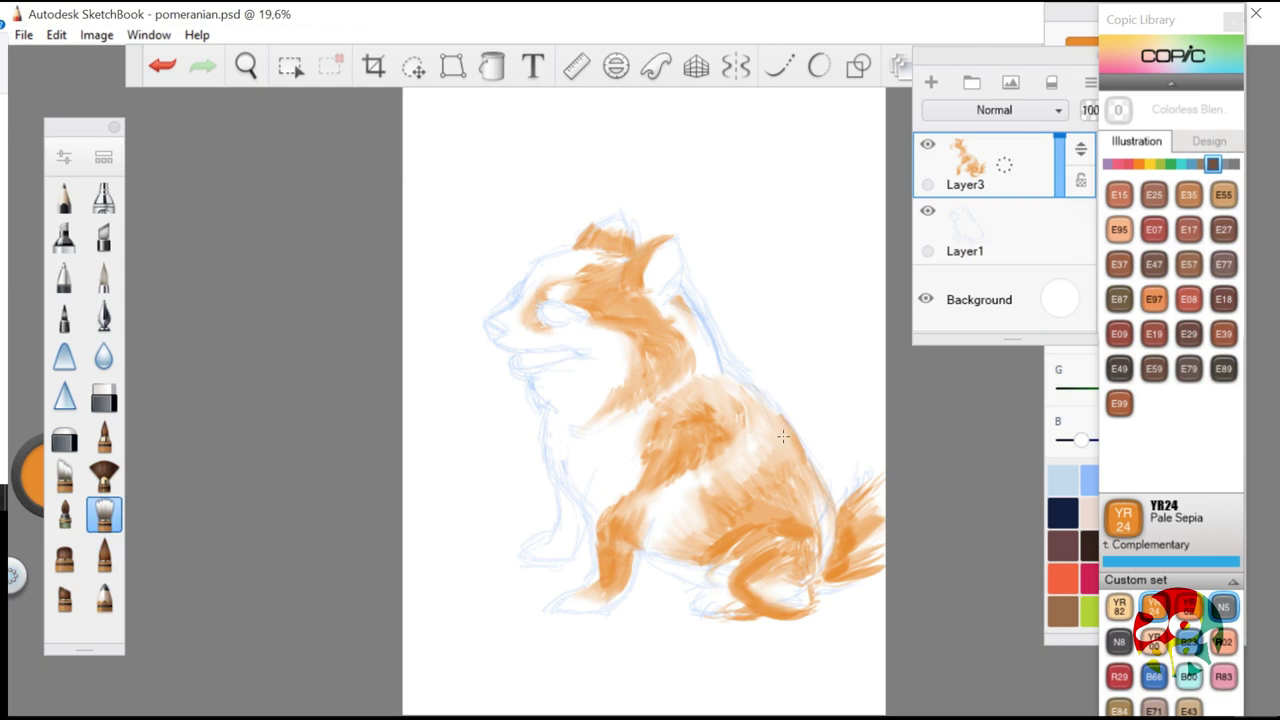
mouse_move(601, 532)
mouse_down()
mouse_move(600, 499)
mouse_move(632, 482)
mouse_up()
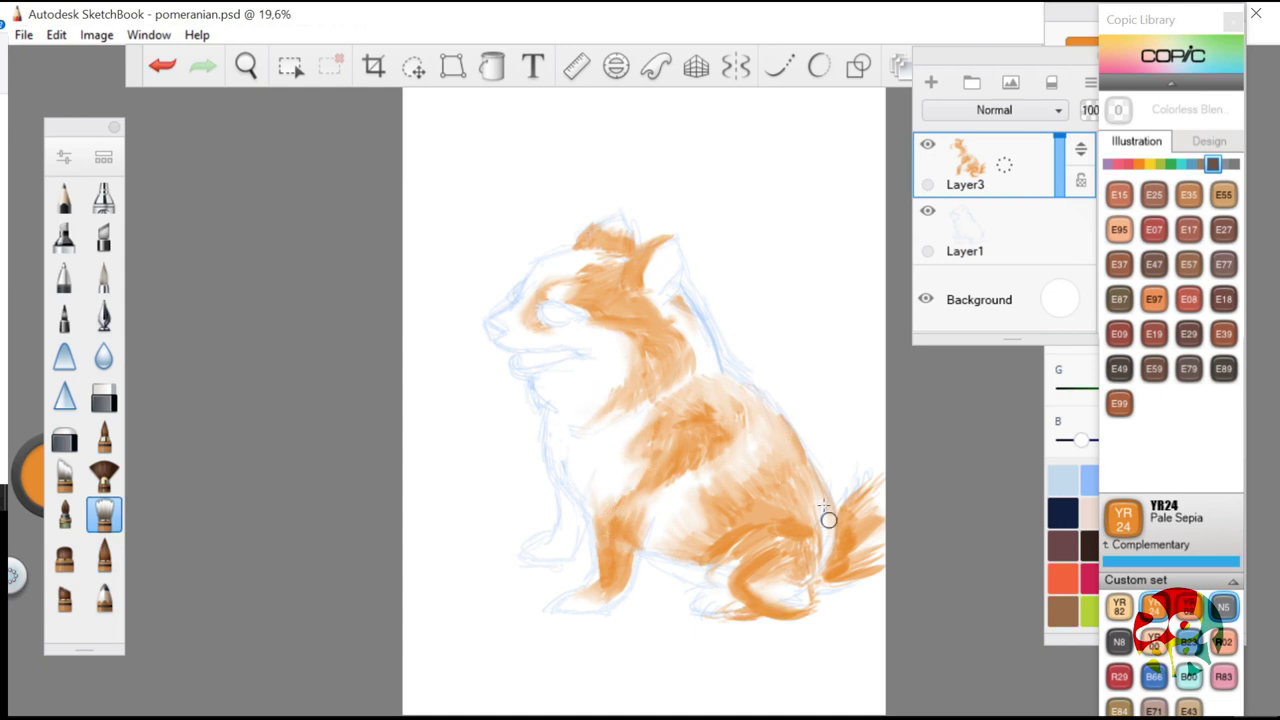
Erase excess orange around the hind leg, repaint its thigh and foot with Pale Sepia fur strokes and blend them
key(e)
mouse_move(770, 553)
mouse_down()
mouse_move(727, 585)
mouse_move(734, 611)
mouse_up()
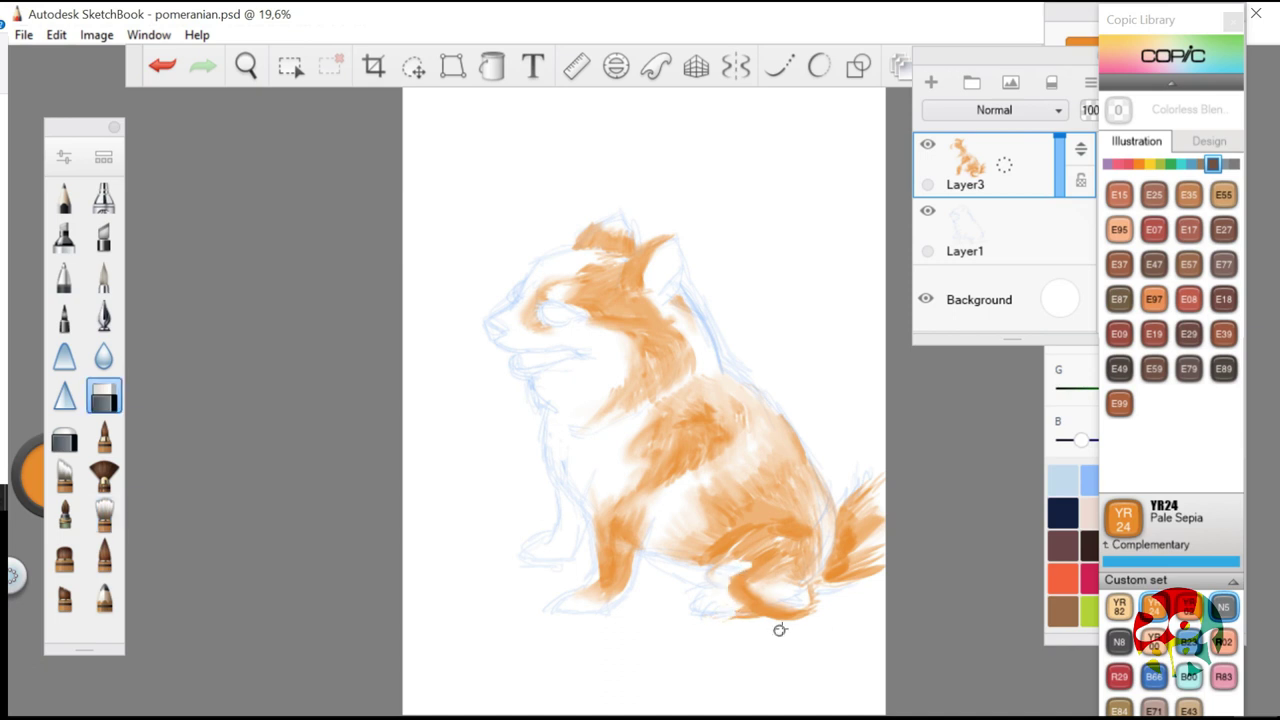
click(104, 555)
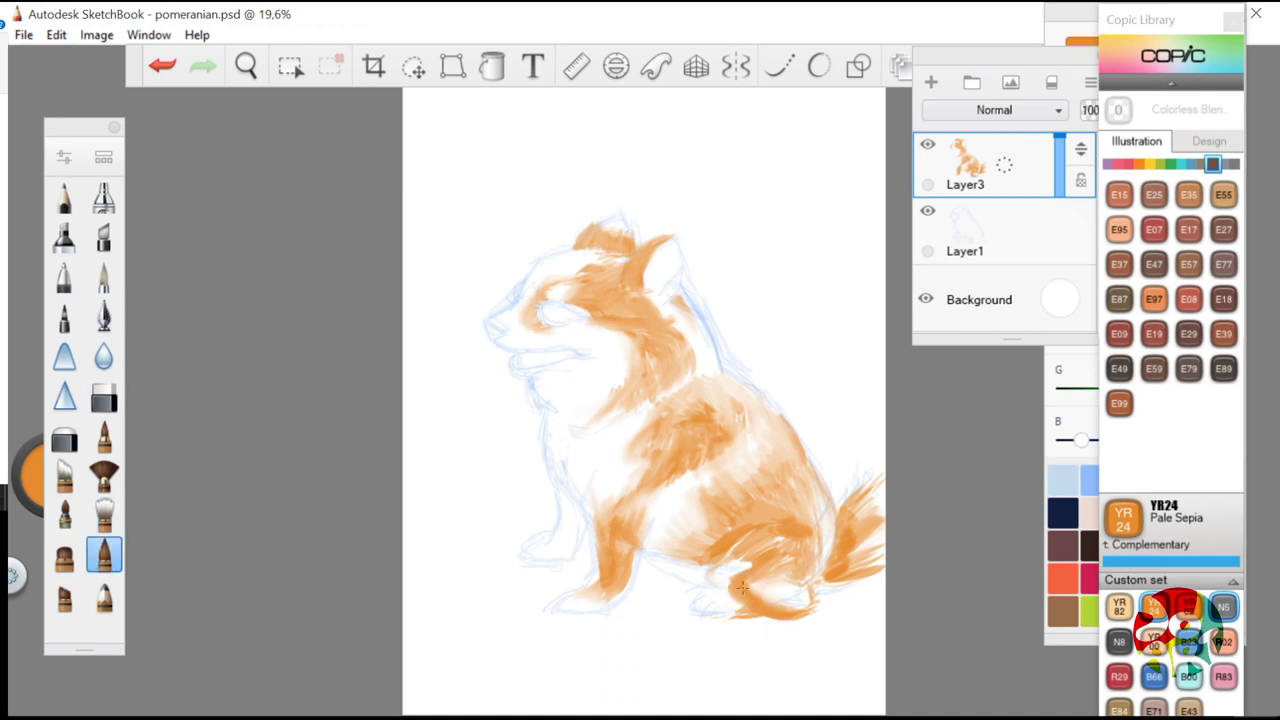
drag(739, 600, 775, 535)
click(104, 515)
mouse_move(728, 565)
mouse_down()
mouse_move(774, 529)
mouse_move(747, 541)
mouse_up()
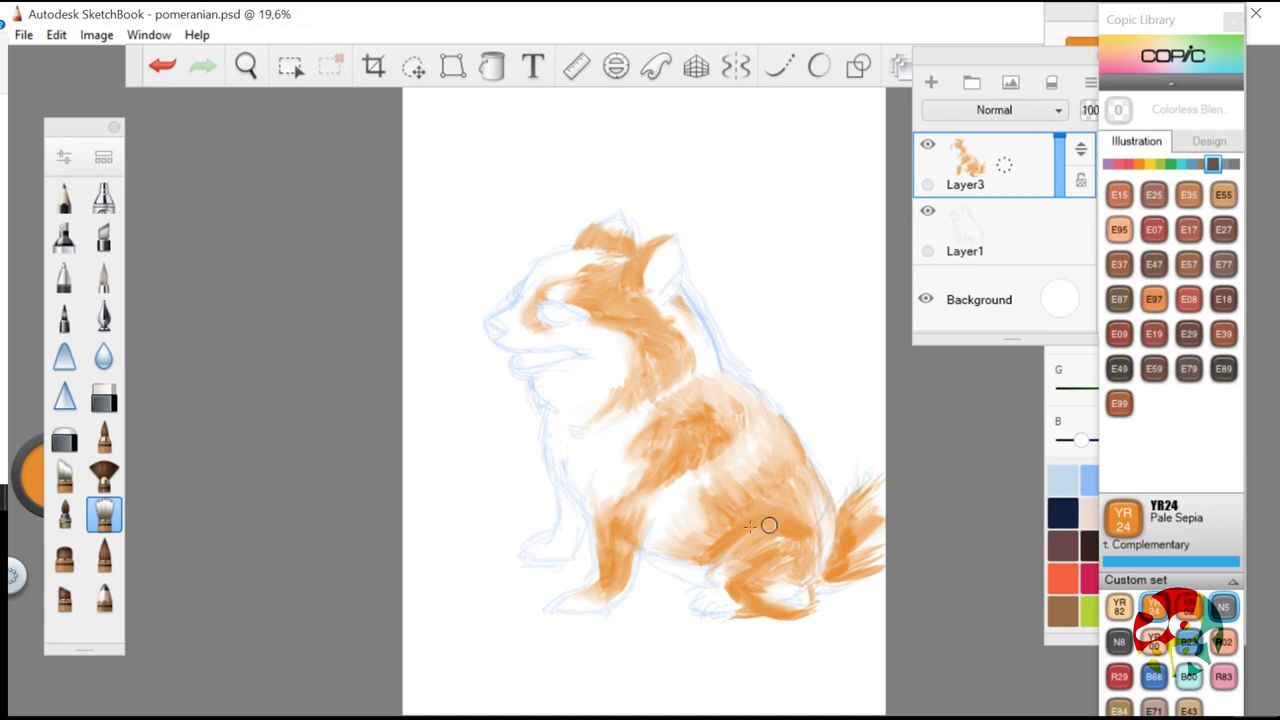
click(104, 555)
mouse_move(765, 519)
mouse_down()
mouse_move(737, 550)
mouse_move(757, 524)
mouse_up()
Add a new layer beneath Layer3 and set the painting colour to blue, RGB 34, 134, 216
key(b)
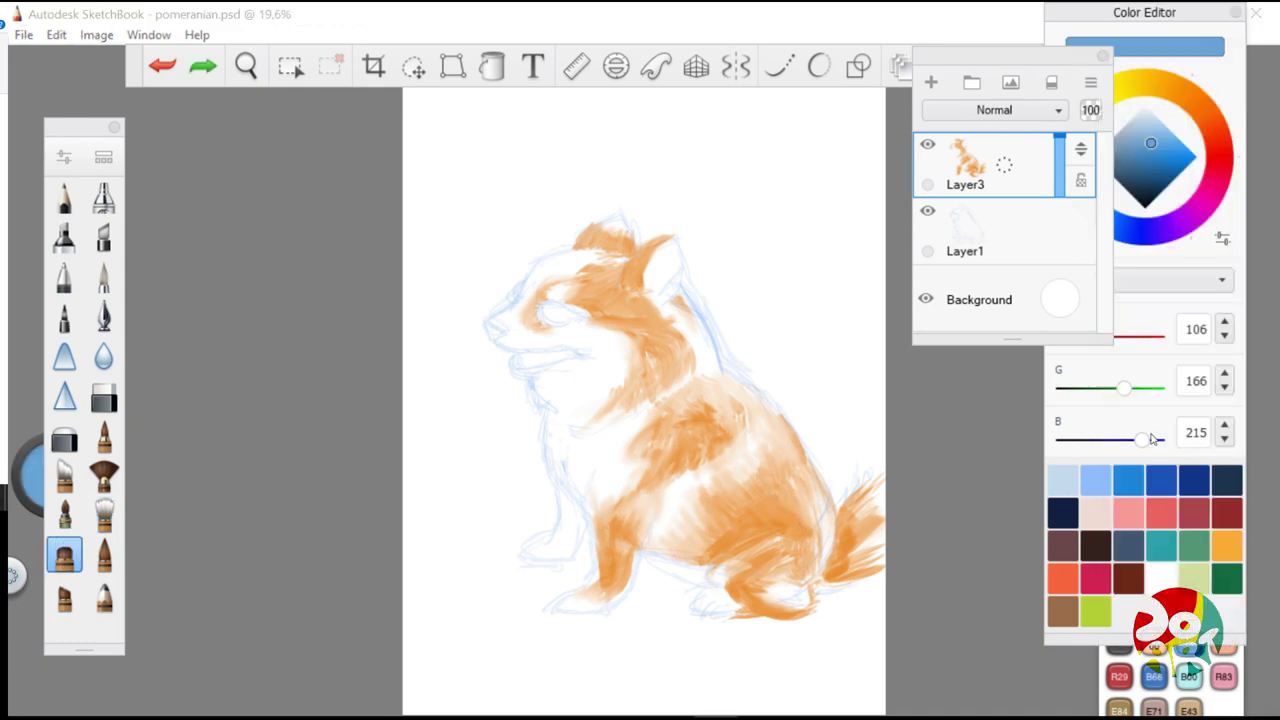
click(938, 85)
drag(1081, 153, 1081, 218)
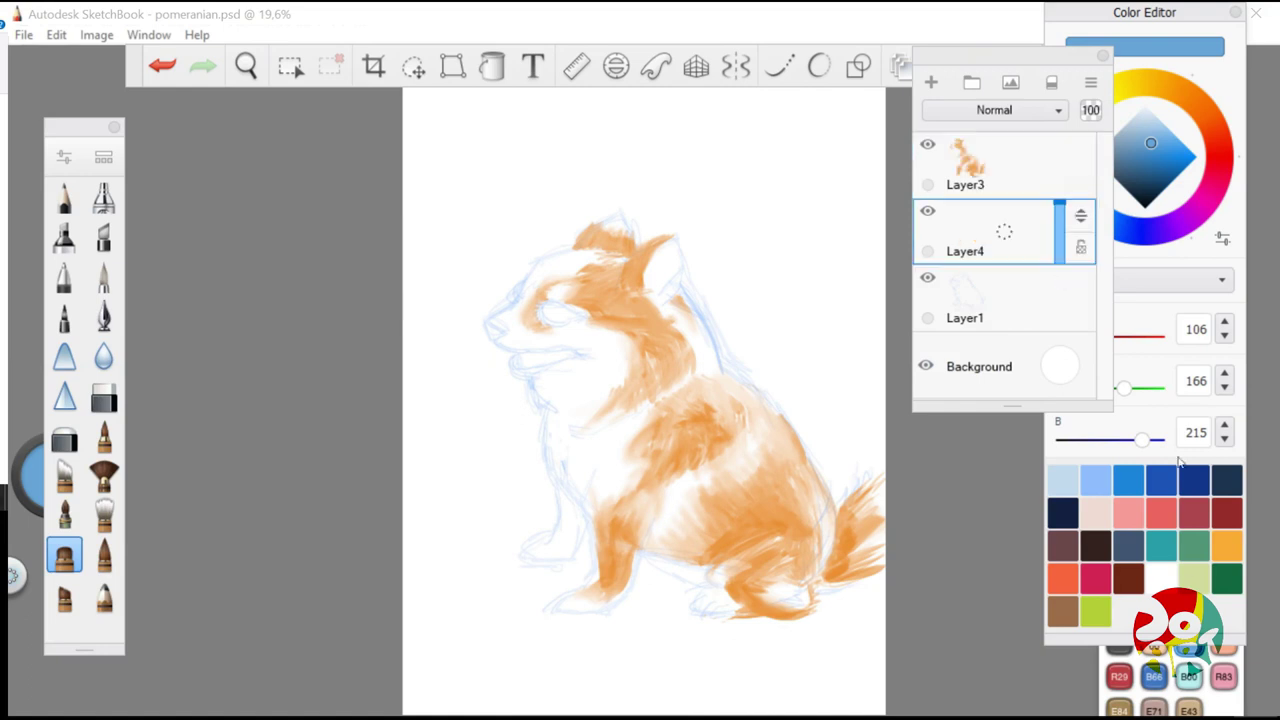
click(1160, 482)
Choose the Conceptual 1 brush, increase its size and lower its opacity
double_click(64, 598)
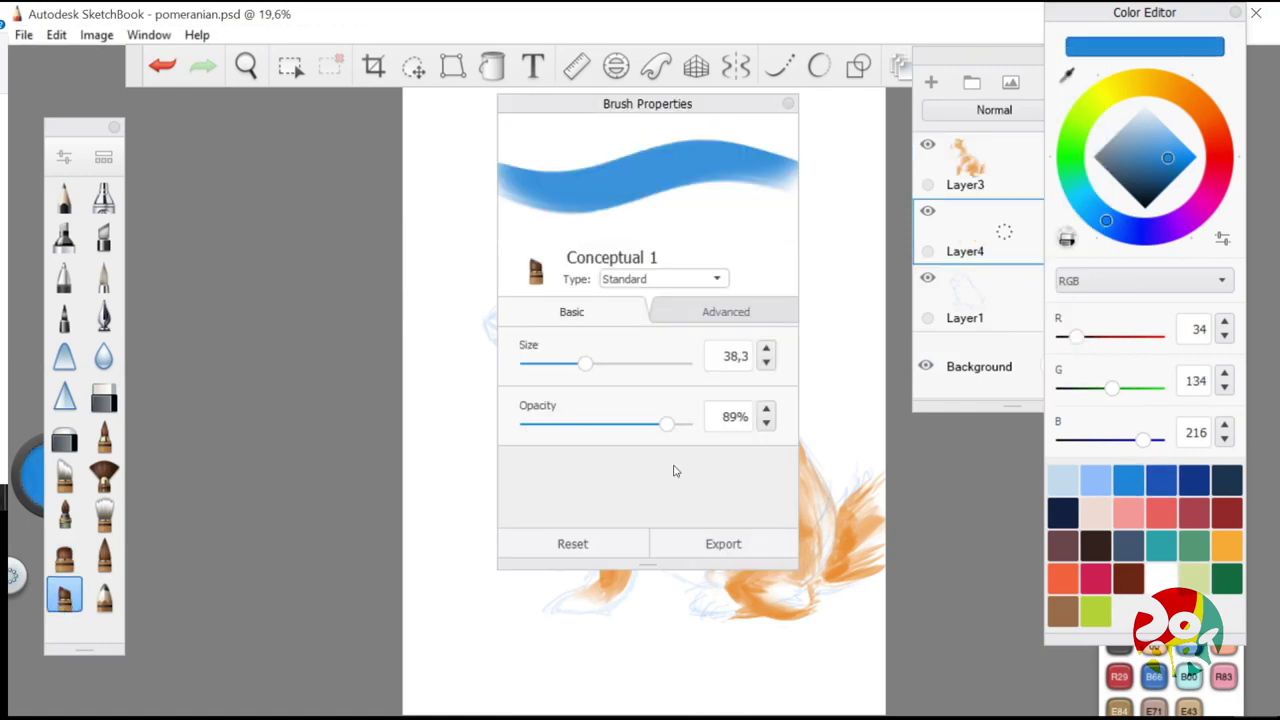
drag(578, 364, 620, 364)
drag(667, 424, 588, 424)
click(788, 104)
Paint vertical blue background strokes above the dog's head and in front of its forehead and muzzle
drag(686, 229, 687, 276)
drag(629, 182, 630, 222)
mouse_move(639, 174)
mouse_down()
mouse_move(641, 235)
mouse_move(681, 212)
mouse_move(616, 202)
mouse_move(632, 232)
mouse_up()
mouse_move(600, 164)
mouse_down()
mouse_move(606, 224)
mouse_move(569, 201)
mouse_move(569, 247)
mouse_up()
drag(695, 230, 695, 285)
drag(560, 198, 549, 251)
mouse_move(534, 229)
mouse_down()
mouse_move(536, 262)
mouse_move(506, 305)
mouse_up()
drag(520, 190, 508, 276)
drag(504, 288, 500, 312)
drag(496, 228, 488, 320)
drag(484, 282, 474, 352)
Paint blue background strokes down in front of the chest and around and beneath the front legs
mouse_move(488, 330)
mouse_down()
mouse_move(484, 392)
mouse_move(504, 396)
mouse_move(520, 462)
mouse_up()
drag(518, 392, 530, 490)
drag(536, 426, 556, 536)
drag(530, 448, 540, 540)
mouse_move(518, 512)
mouse_down()
mouse_move(539, 580)
mouse_move(578, 592)
mouse_up()
mouse_move(588, 526)
mouse_down()
mouse_move(560, 600)
mouse_move(570, 646)
mouse_up()
drag(548, 600, 600, 664)
mouse_move(604, 616)
mouse_down()
mouse_move(620, 664)
mouse_move(630, 648)
mouse_up()
drag(624, 588, 640, 660)
mouse_move(636, 560)
mouse_down()
mouse_move(652, 616)
mouse_move(644, 654)
mouse_up()
Paint the blue ground area beneath the dog's belly, hind paws and tail
mouse_move(672, 664)
mouse_down()
mouse_move(649, 573)
mouse_move(700, 582)
mouse_move(712, 596)
mouse_move(700, 628)
mouse_move(746, 640)
mouse_move(730, 625)
mouse_move(845, 612)
mouse_move(882, 592)
mouse_up()
drag(862, 608, 828, 624)
mouse_move(700, 636)
mouse_down()
mouse_move(700, 678)
mouse_move(778, 628)
mouse_up()
drag(780, 694, 846, 614)
Paint vertical blue background strokes behind the dog's neck and back up to the tail, touching up the area before the chest
drag(700, 286, 704, 302)
drag(692, 240, 736, 372)
drag(726, 254, 770, 400)
mouse_move(720, 346)
mouse_down()
mouse_move(727, 335)
mouse_move(778, 410)
mouse_up()
drag(736, 304, 846, 506)
drag(830, 376, 850, 500)
mouse_move(816, 356)
mouse_down()
mouse_move(841, 503)
mouse_move(814, 454)
mouse_up()
drag(776, 314, 792, 414)
mouse_move(862, 372)
mouse_down()
mouse_move(868, 480)
mouse_move(880, 474)
mouse_up()
drag(844, 360, 850, 490)
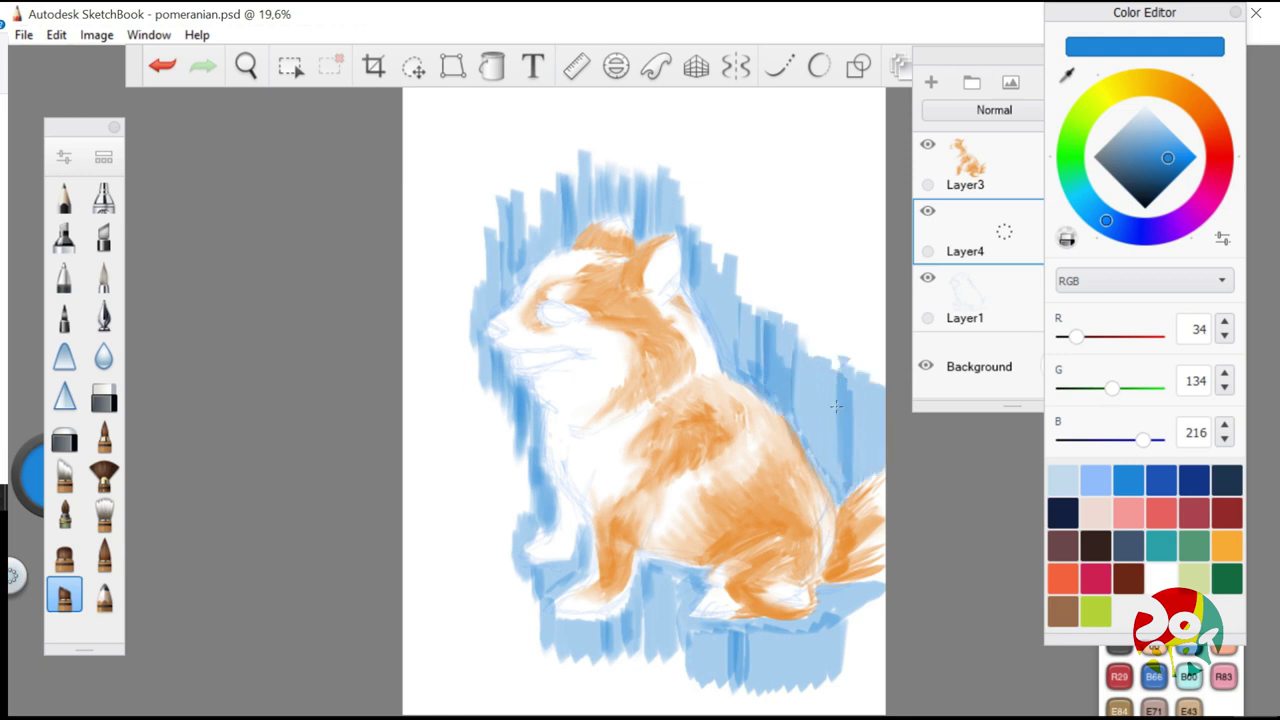
drag(503, 384, 508, 468)
Blend the blue background above the head and behind the back outward, and reduce the blending brush's size
click(104, 515)
double_click(104, 514)
mouse_move(505, 215)
mouse_down()
mouse_move(600, 129)
mouse_move(720, 200)
mouse_move(760, 285)
mouse_move(848, 380)
mouse_move(775, 345)
mouse_up()
double_click(104, 515)
drag(658, 364, 576, 364)
click(788, 103)
Blend the blue background in front of the chest and beneath the paws into soft vertical streaks
mouse_move(515, 445)
mouse_down()
mouse_move(534, 596)
mouse_move(513, 533)
mouse_move(531, 513)
mouse_move(532, 469)
mouse_move(494, 377)
mouse_up()
mouse_move(848, 638)
mouse_down()
mouse_move(815, 628)
mouse_move(735, 670)
mouse_move(645, 660)
mouse_move(668, 591)
mouse_move(612, 650)
mouse_move(560, 675)
mouse_up()
double_click(104, 514)
click(830, 624)
drag(728, 682, 728, 710)
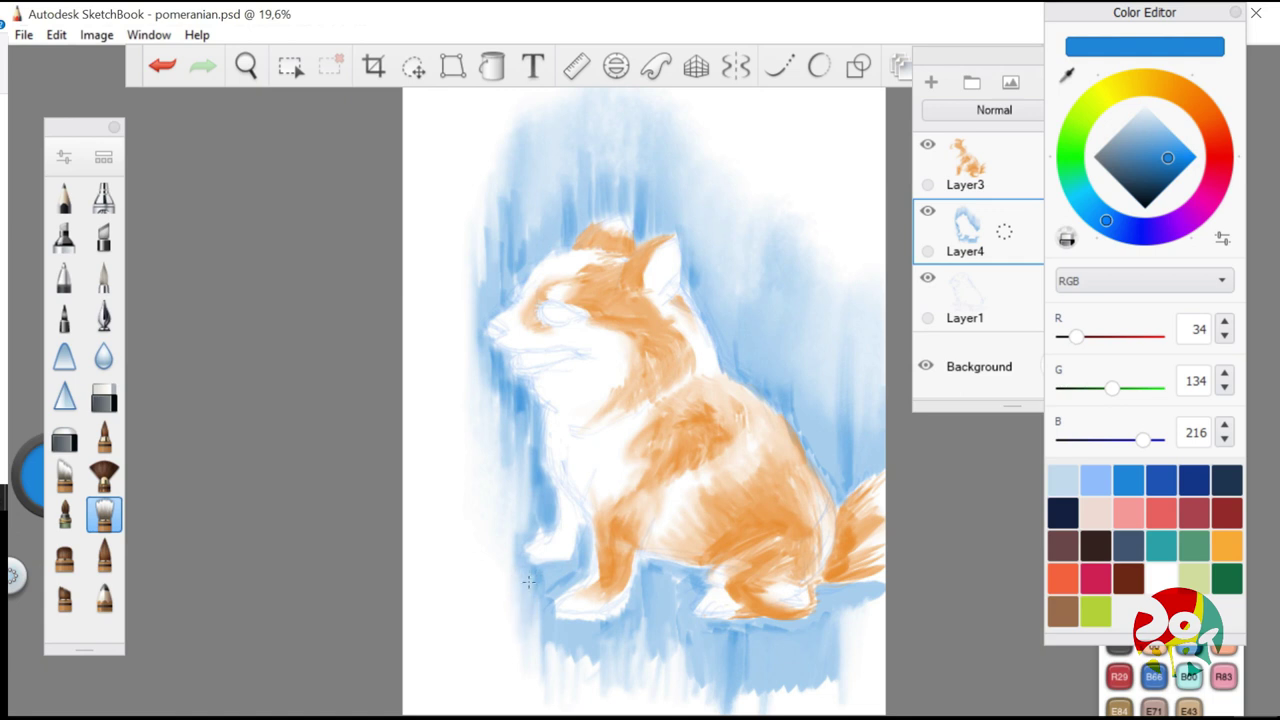
drag(528, 582, 530, 650)
drag(521, 396, 521, 520)
drag(482, 390, 484, 520)
drag(836, 650, 837, 696)
drag(640, 682, 642, 618)
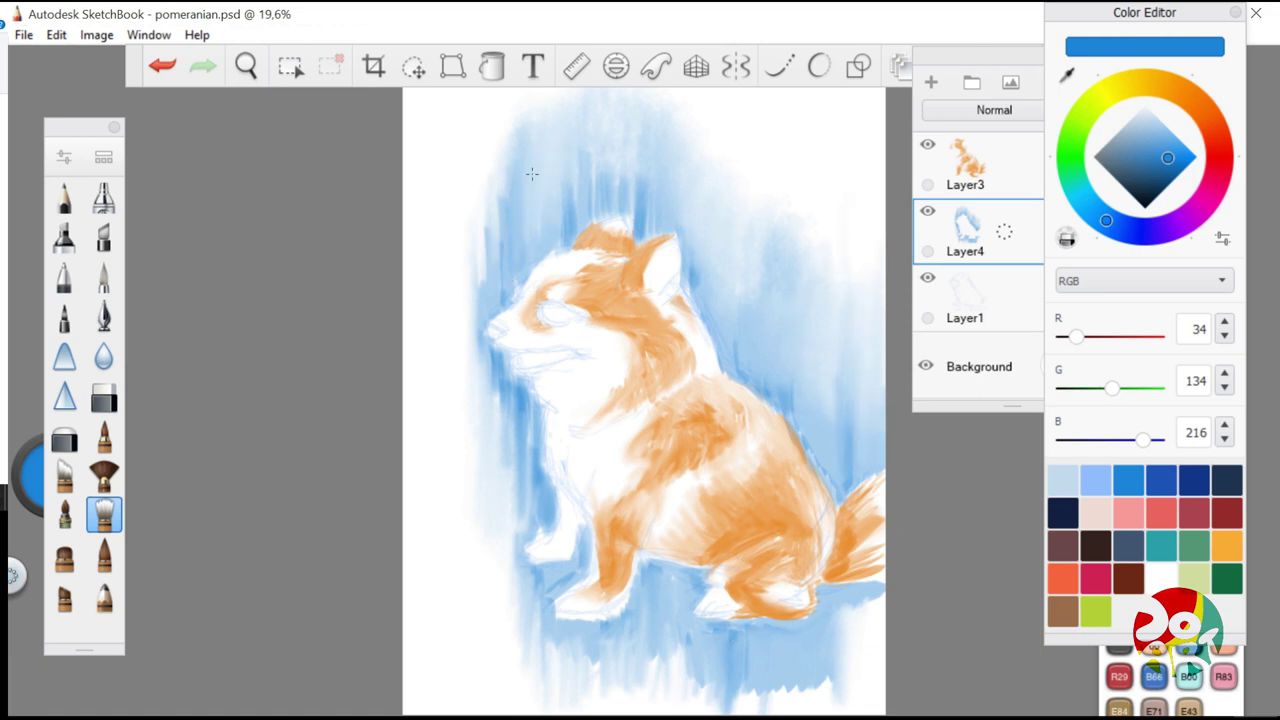
Soften the outer edge of the blue background before the chest and ready the Ink Brush with Copic YR24 Pale Sepia
drag(497, 296, 489, 602)
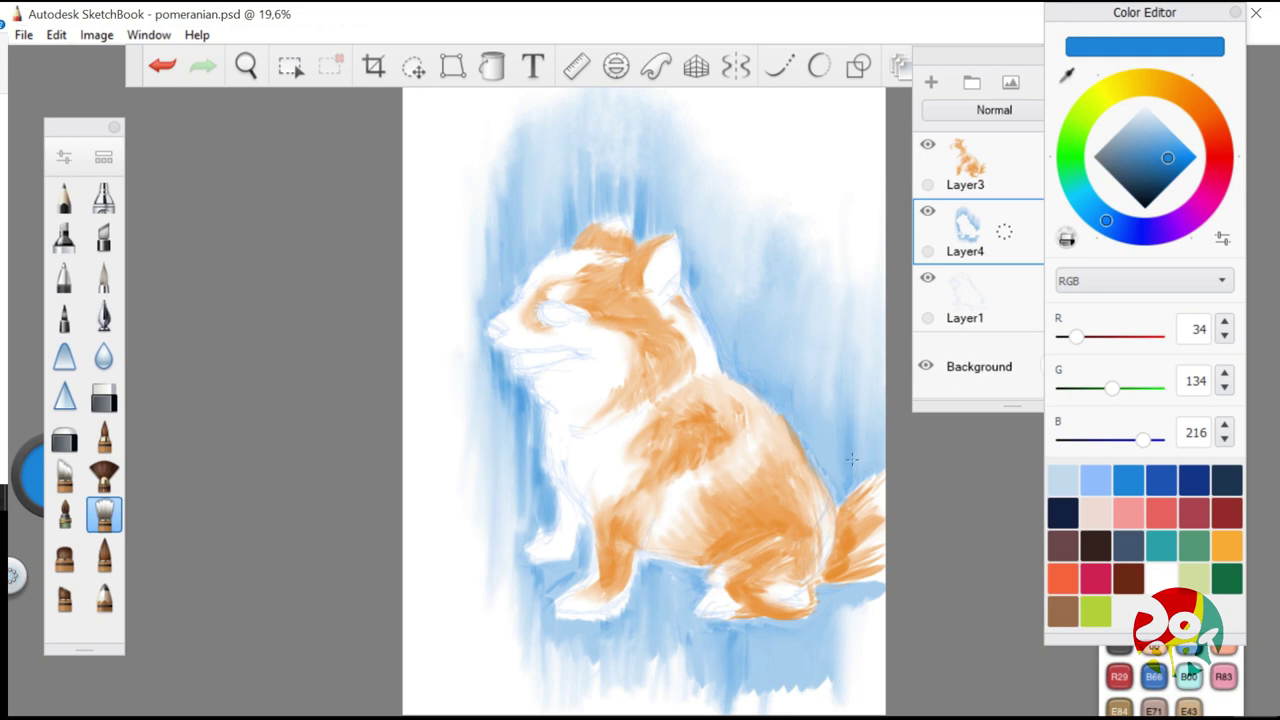
click(104, 437)
click(104, 555)
click(1189, 677)
click(1154, 607)
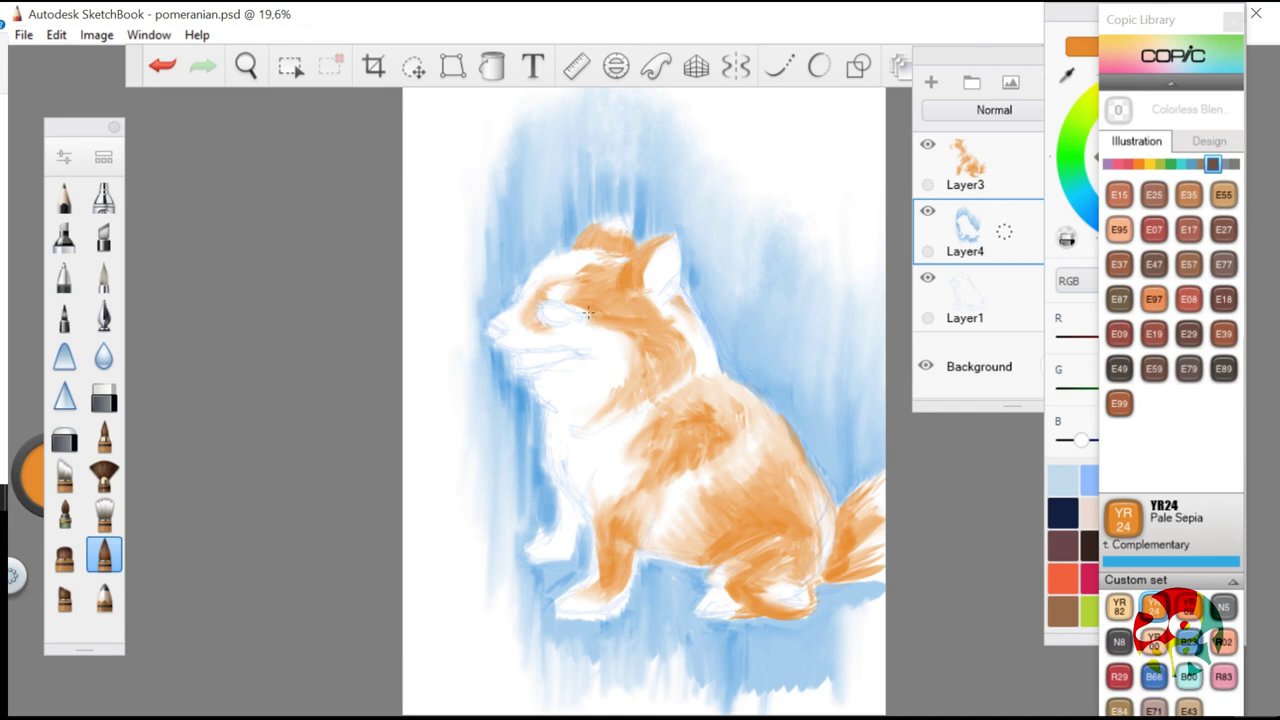
Paint stronger orange fur strokes behind the eye and on the shoulder, back, haunch and tail
drag(582, 304, 651, 328)
drag(672, 467, 625, 505)
mouse_move(730, 440)
mouse_down()
mouse_move(742, 390)
mouse_move(710, 428)
mouse_up()
drag(710, 501, 712, 546)
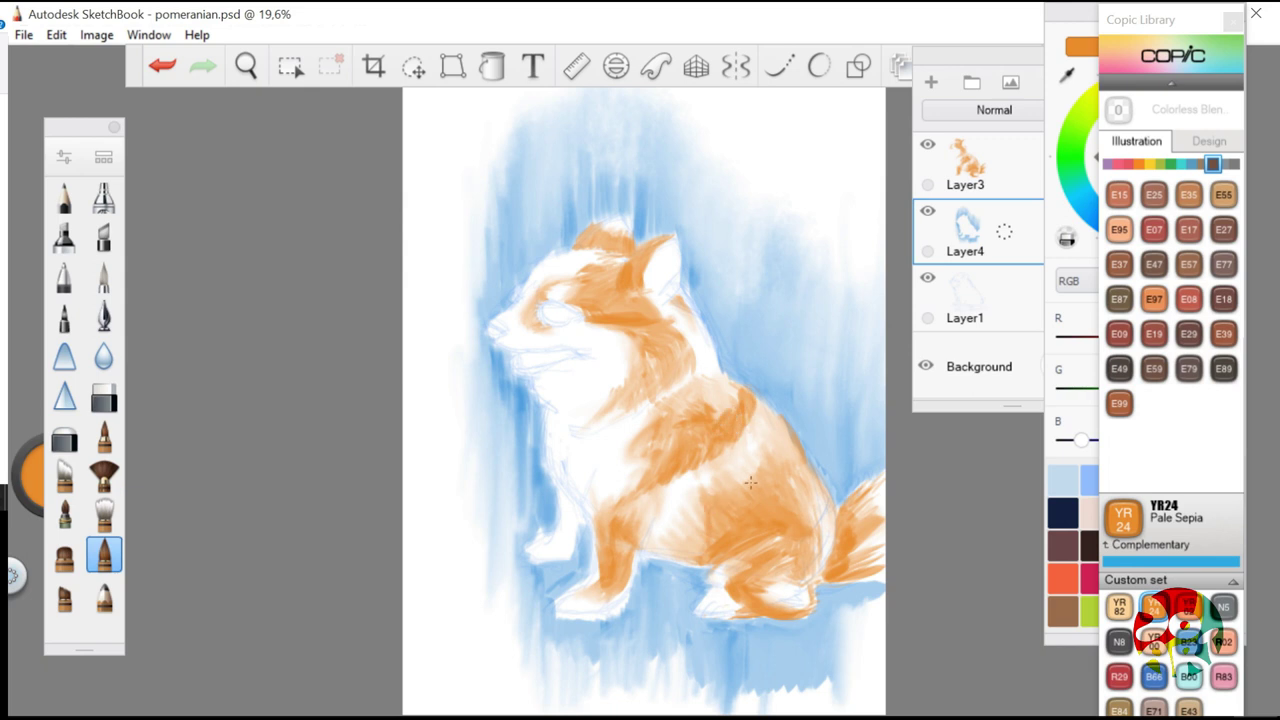
mouse_move(732, 477)
mouse_down()
mouse_move(776, 432)
mouse_move(773, 455)
mouse_up()
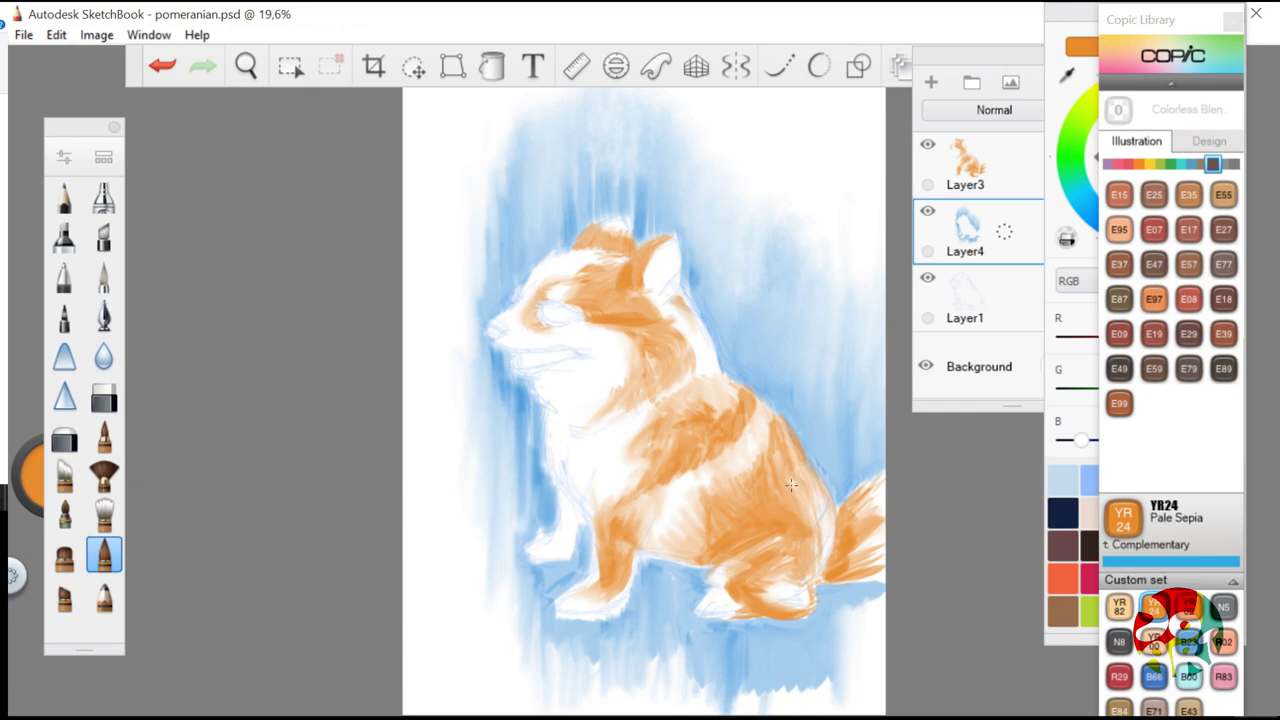
mouse_move(797, 578)
mouse_down()
mouse_move(784, 571)
mouse_move(801, 575)
mouse_up()
mouse_move(861, 504)
mouse_down()
mouse_move(868, 555)
mouse_move(876, 476)
mouse_up()
Add a new layer above Layer3 and set its blending mode to Multiply
click(1119, 642)
click(1008, 170)
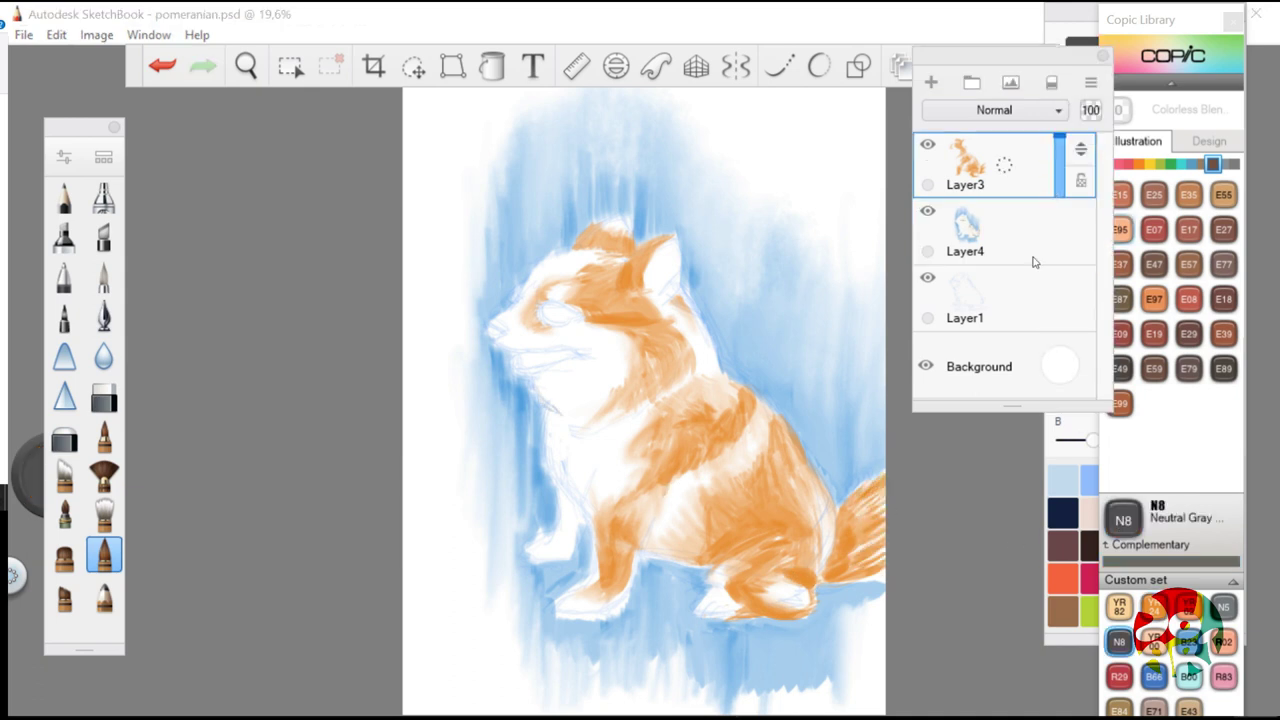
click(931, 82)
click(1027, 112)
click(1000, 150)
Choose Copic E89 Pecan and slightly increase the Ink Brush's size and opacity
click(1223, 369)
double_click(104, 554)
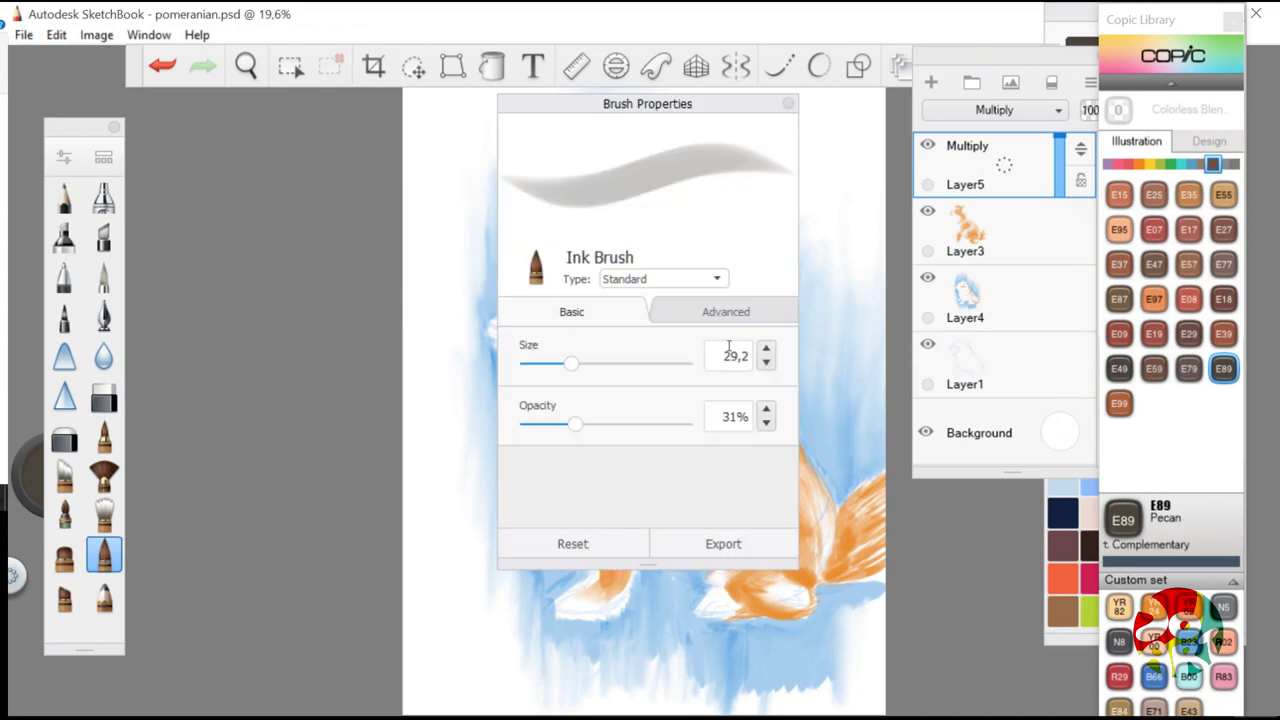
drag(571, 364, 575, 365)
drag(575, 427, 583, 427)
click(787, 104)
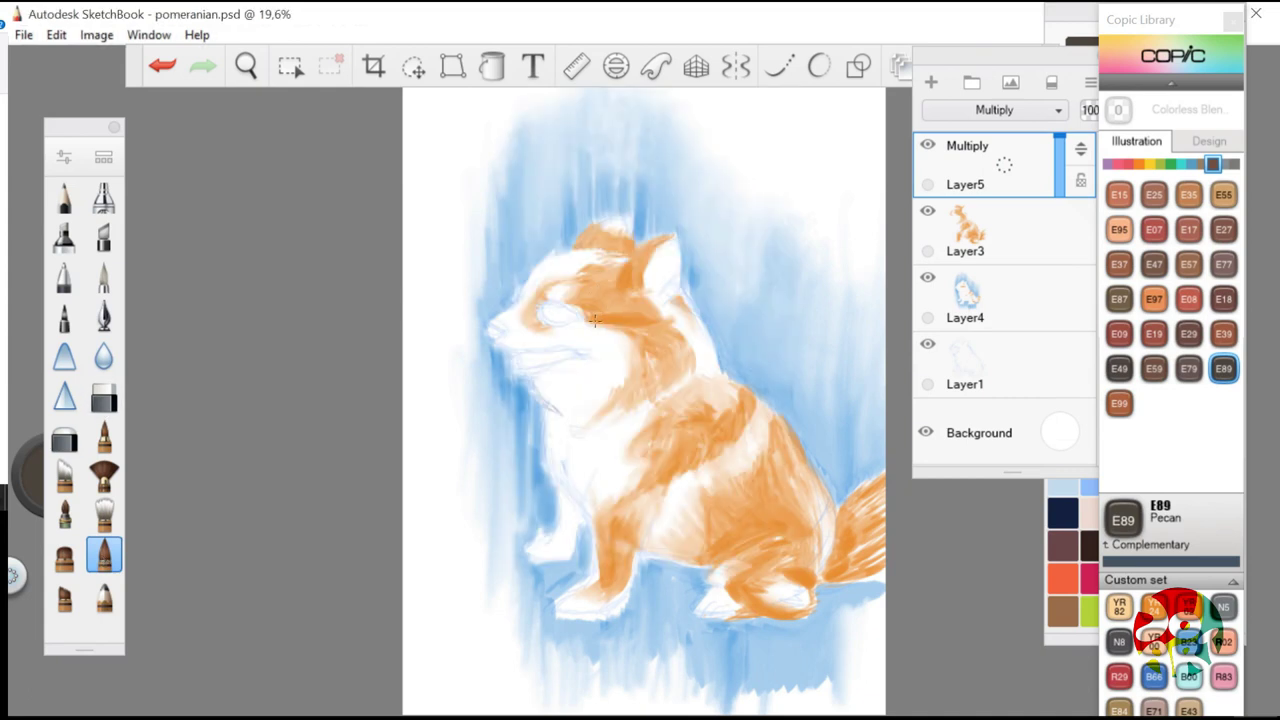
Paint dark fur shadows in a stripe behind the eye, under the chin and neck, and along the shoulder's rear edge
mouse_move(586, 317)
mouse_down()
mouse_move(652, 317)
mouse_move(599, 317)
mouse_up()
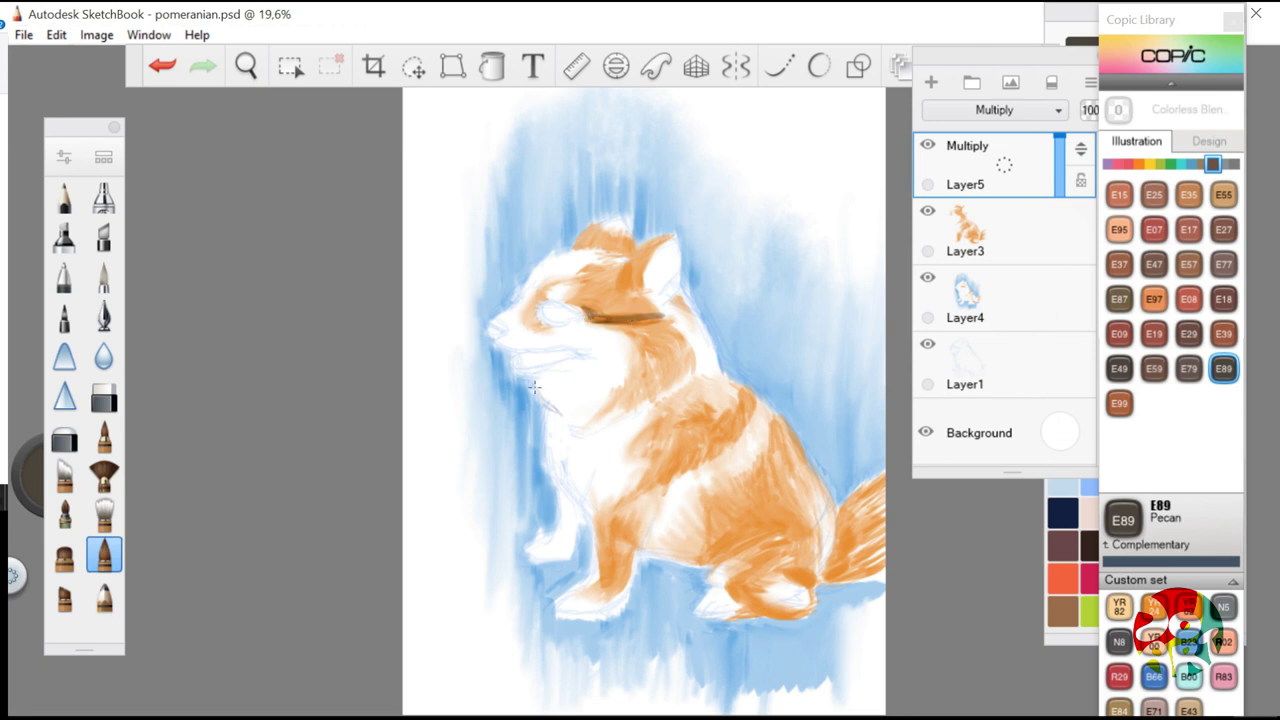
mouse_move(550, 405)
mouse_down()
mouse_move(577, 415)
mouse_move(676, 378)
mouse_move(672, 402)
mouse_move(715, 404)
mouse_up()
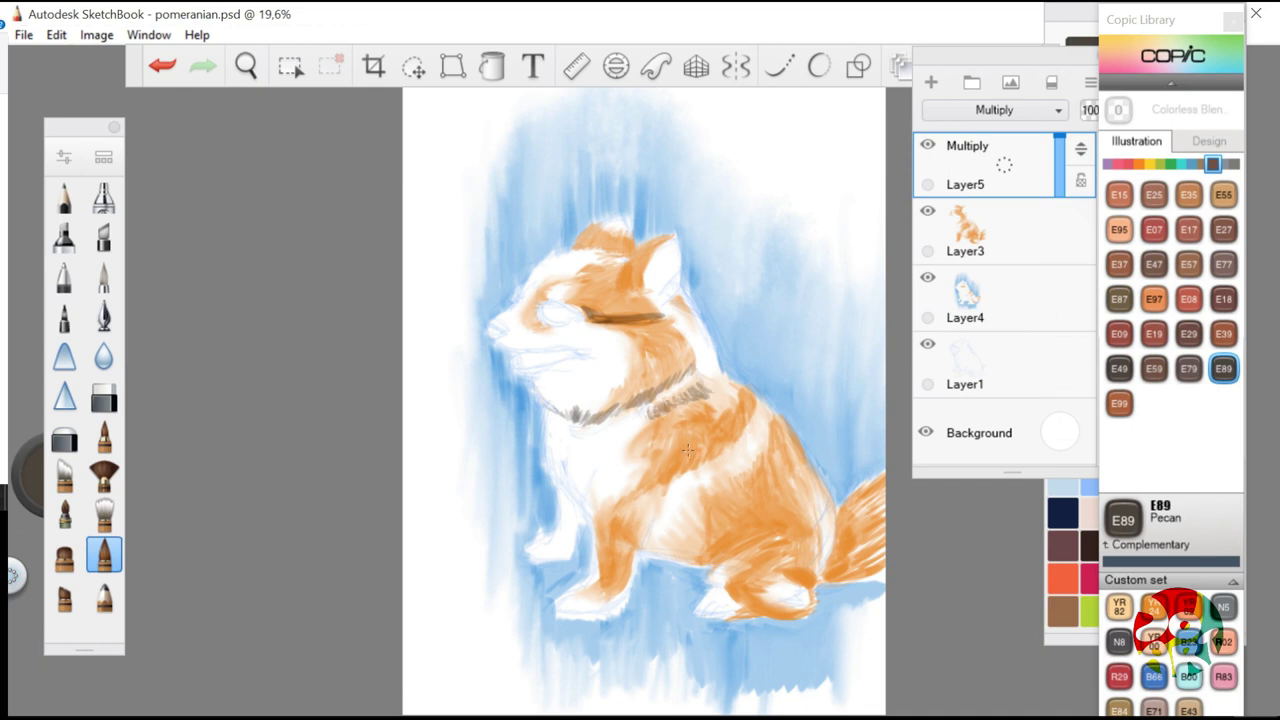
drag(672, 482, 754, 402)
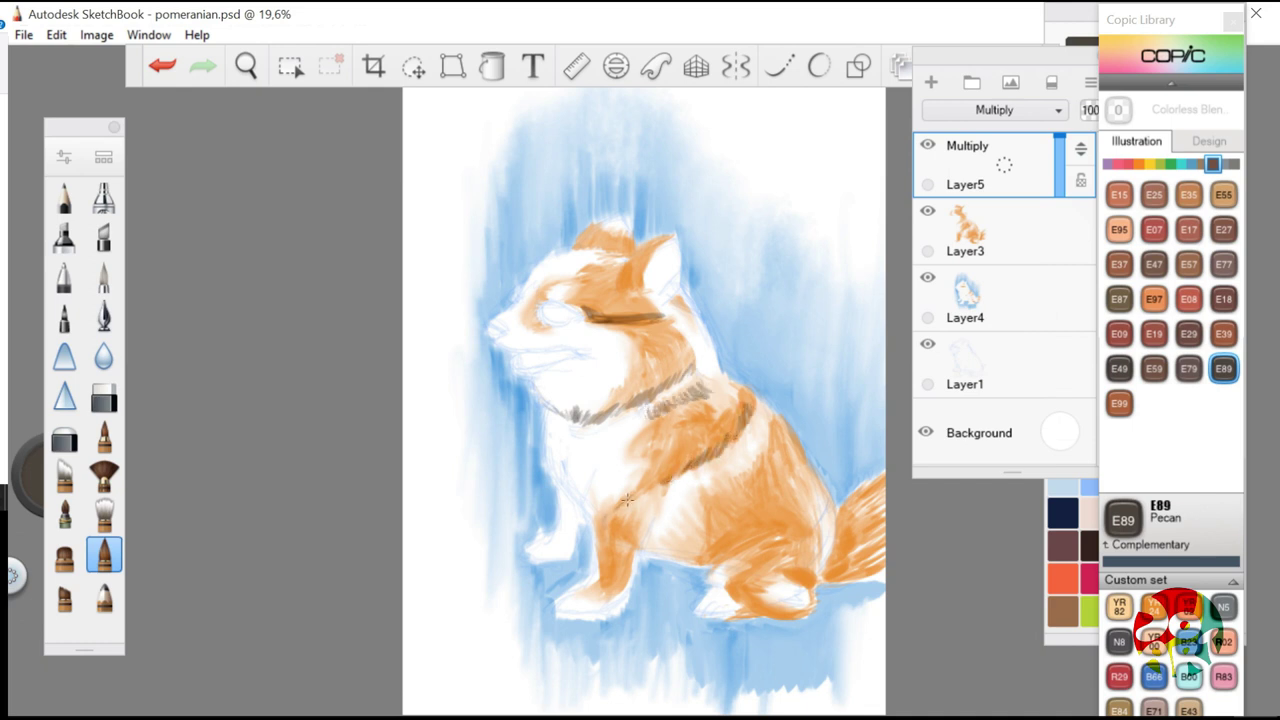
Shade the top of the front leg, the belly, flank and haunch, and the undersides of the hind and front paws
drag(625, 519, 607, 539)
mouse_move(696, 560)
mouse_down()
mouse_move(772, 514)
mouse_move(806, 524)
mouse_up()
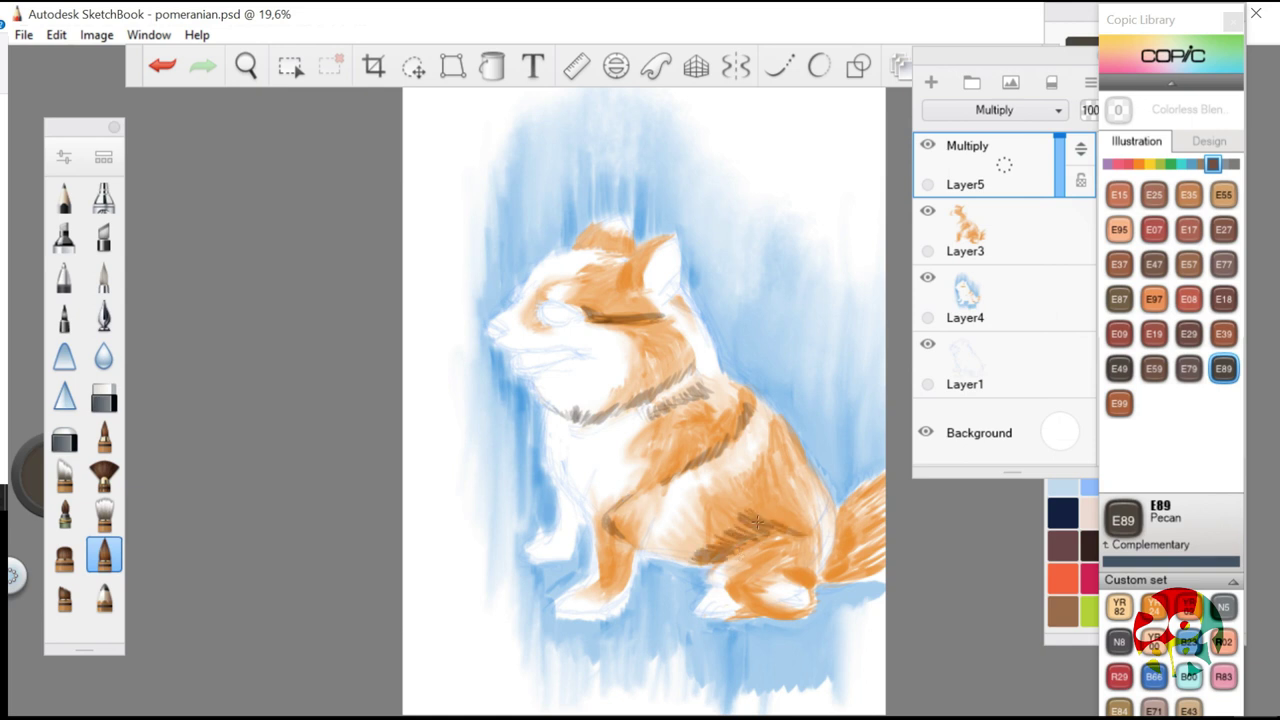
drag(724, 496, 806, 500)
drag(749, 577, 750, 620)
drag(574, 616, 556, 617)
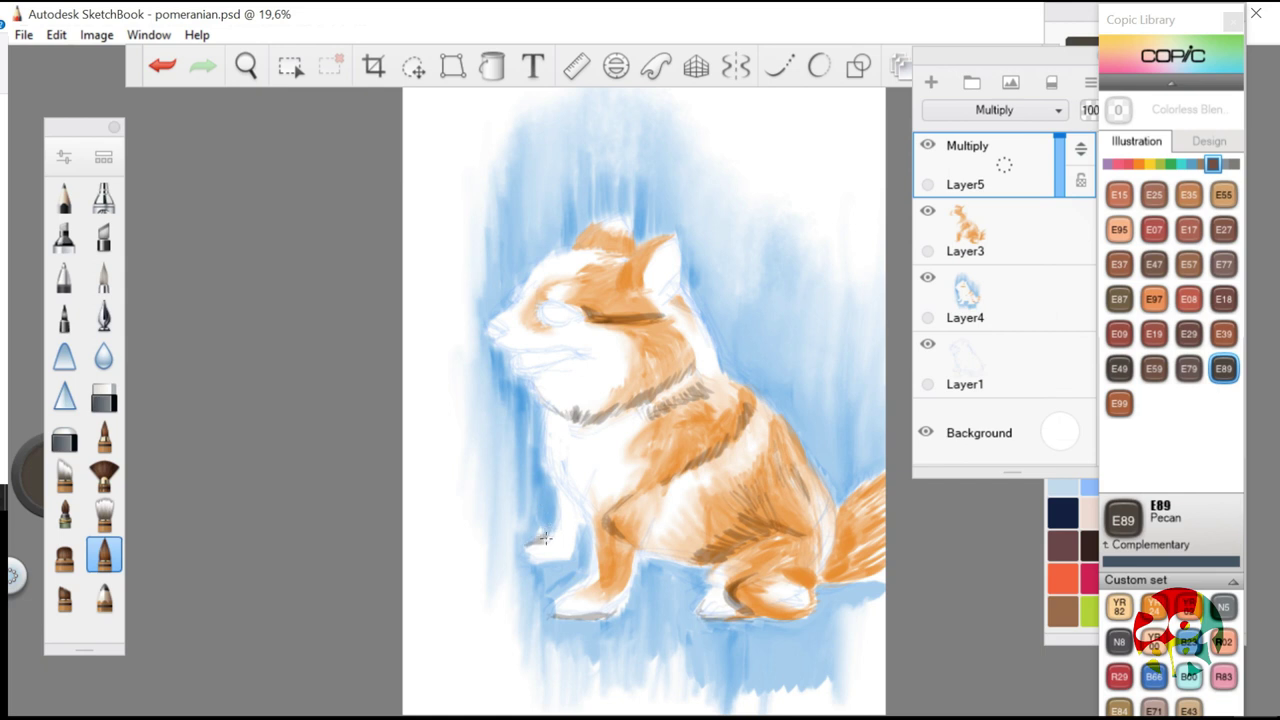
Shade the far front leg and lower chest, and darken the outlines of the mouth, nose and eye
drag(584, 540, 584, 558)
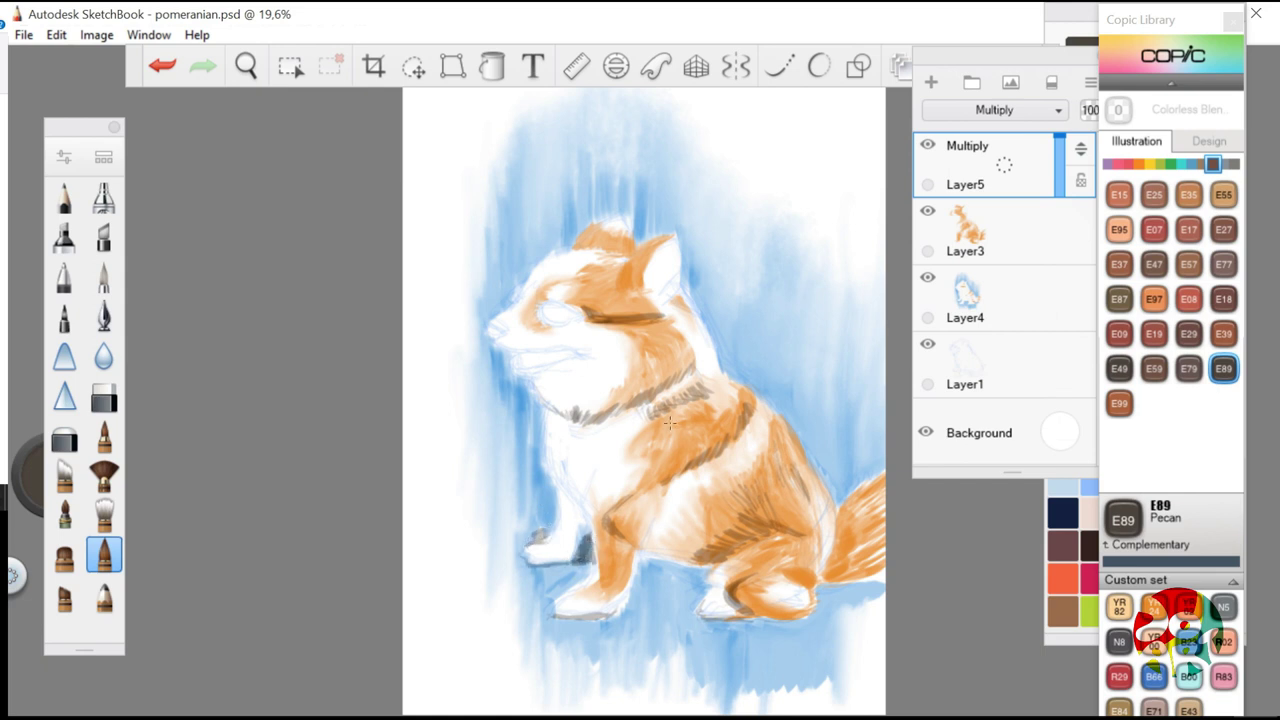
mouse_move(572, 495)
mouse_down()
mouse_move(604, 508)
mouse_move(570, 490)
mouse_move(592, 508)
mouse_up()
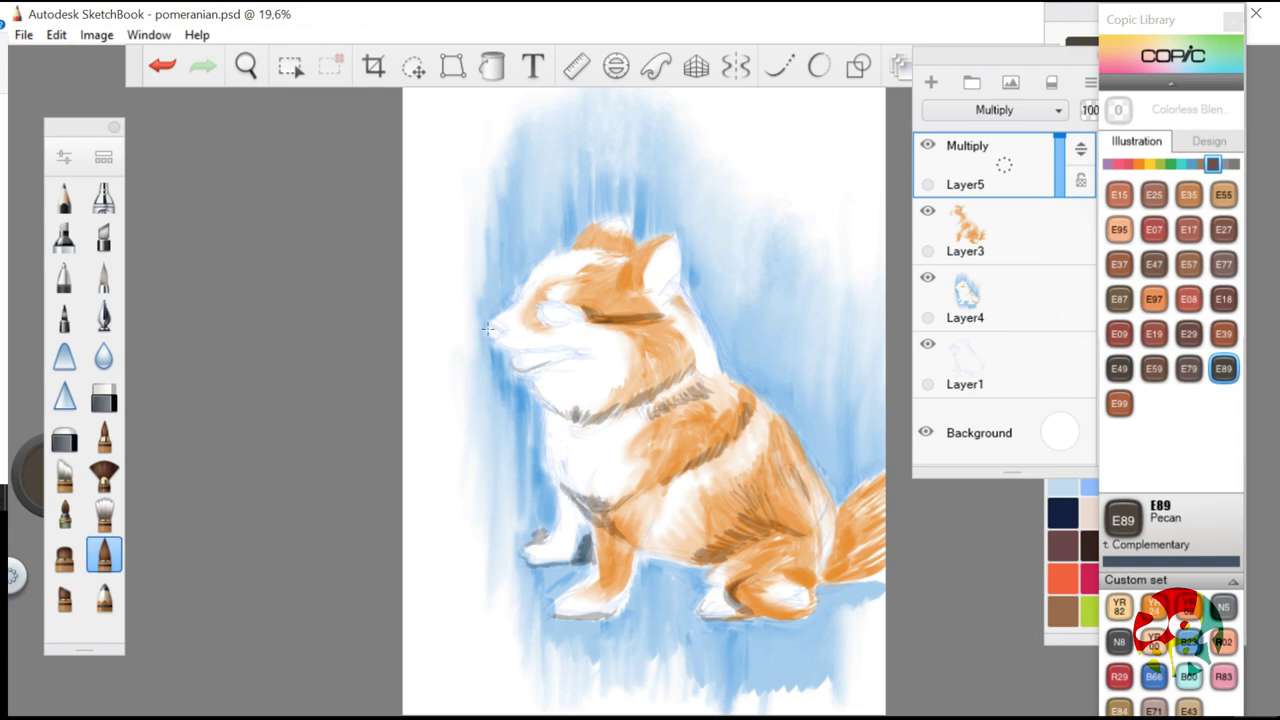
drag(541, 309, 555, 323)
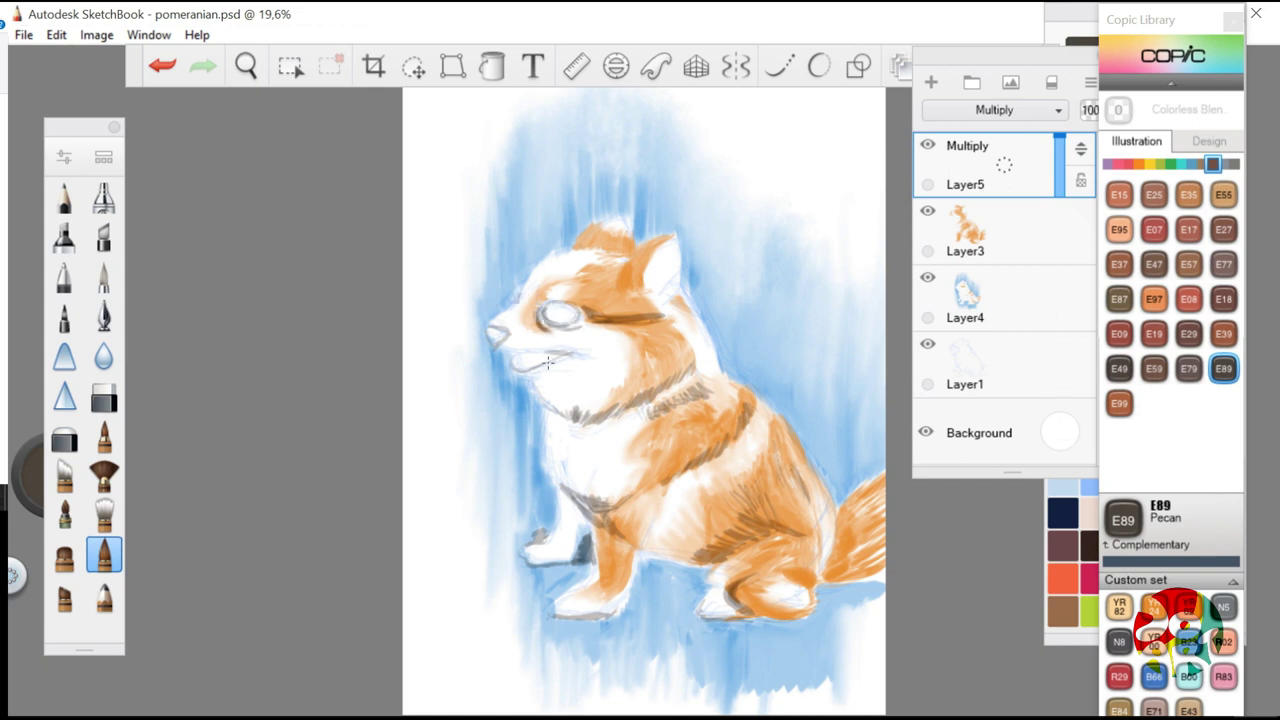
Enlarge the Ink Brush, lower its opacity, and broaden the soft shadow beneath the chin and neck
double_click(104, 554)
click(615, 366)
click(555, 425)
click(792, 108)
mouse_move(542, 385)
mouse_down()
mouse_move(594, 432)
mouse_move(705, 392)
mouse_move(704, 436)
mouse_move(692, 412)
mouse_move(702, 378)
mouse_up()
Paint a cast shadow on the ground between the front and hind legs and shade the underside of the belly
mouse_move(636, 562)
mouse_down()
mouse_move(645, 586)
mouse_move(700, 570)
mouse_move(650, 586)
mouse_move(672, 572)
mouse_move(604, 622)
mouse_up()
mouse_move(672, 572)
mouse_down()
mouse_move(626, 612)
mouse_move(645, 620)
mouse_move(686, 600)
mouse_move(684, 562)
mouse_move(640, 596)
mouse_up()
click(104, 397)
click(1025, 300)
click(1025, 168)
click(104, 554)
mouse_move(648, 548)
mouse_down()
mouse_move(716, 556)
mouse_move(682, 528)
mouse_up()
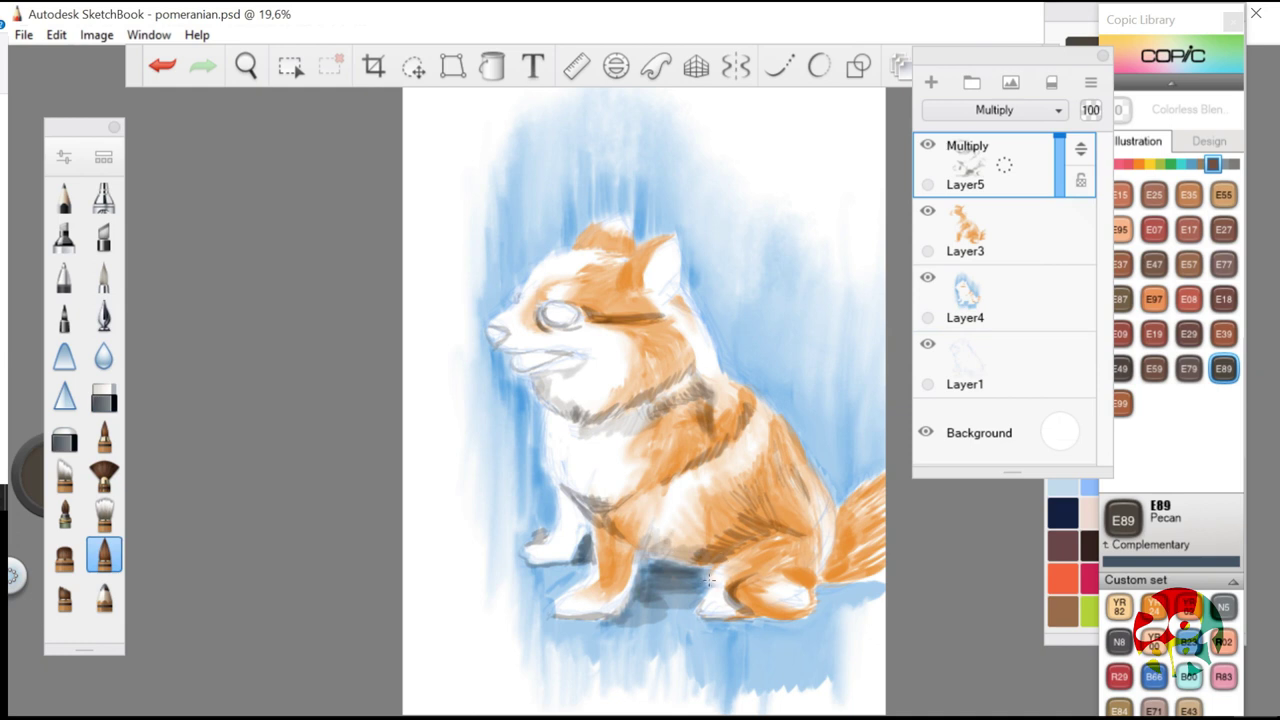
Raise the Ink Brush's opacity, darken the ground shadow under the belly, and extend it around the front paws toward the hind paw
double_click(104, 554)
drag(558, 425, 585, 426)
click(791, 106)
mouse_move(711, 592)
mouse_down()
mouse_move(706, 606)
mouse_move(712, 572)
mouse_move(668, 568)
mouse_move(690, 574)
mouse_move(705, 603)
mouse_move(660, 600)
mouse_move(645, 560)
mouse_up()
mouse_move(534, 570)
mouse_down()
mouse_move(591, 583)
mouse_move(531, 610)
mouse_up()
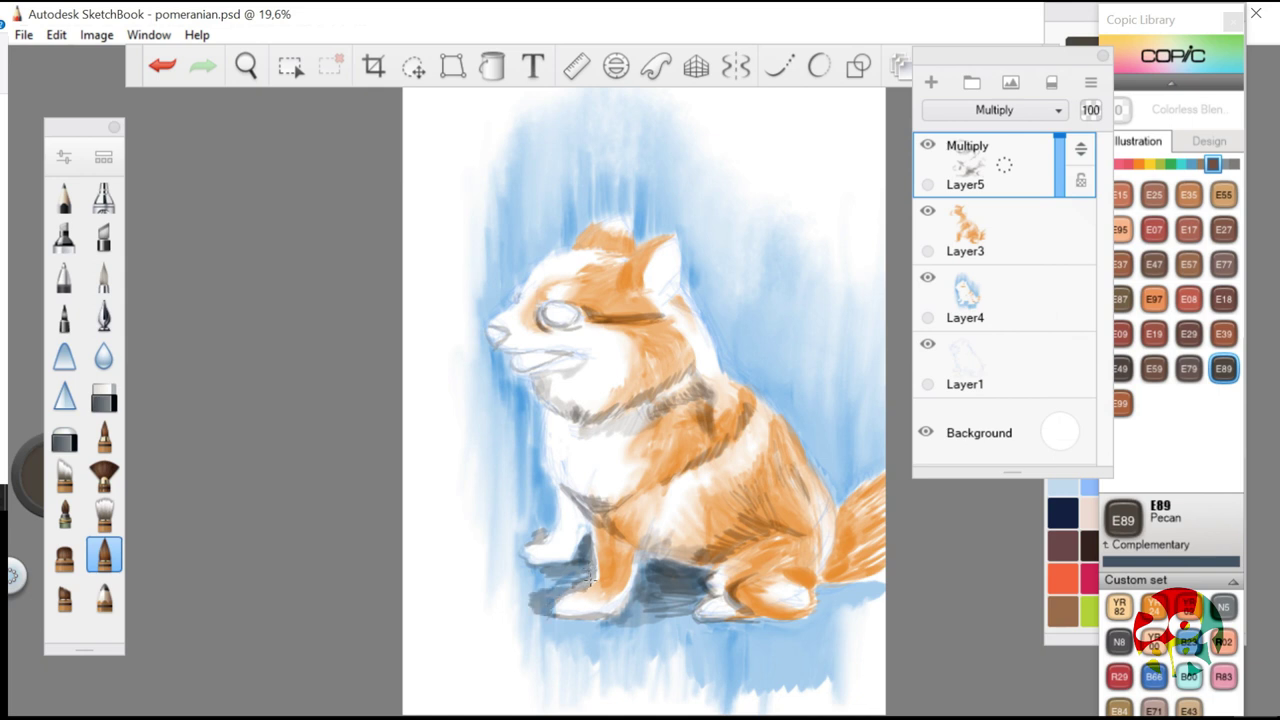
drag(592, 575, 514, 570)
mouse_move(622, 625)
mouse_down()
mouse_move(702, 626)
mouse_move(717, 594)
mouse_move(722, 606)
mouse_move(700, 575)
mouse_move(762, 627)
mouse_move(806, 623)
mouse_move(758, 625)
mouse_up()
Refine the ground shadow along the underside of the paws and touch up the shading around the far front leg
key(e)
key(e)
key(e)
key(e)
drag(672, 622, 616, 622)
drag(573, 560, 543, 526)
click(104, 397)
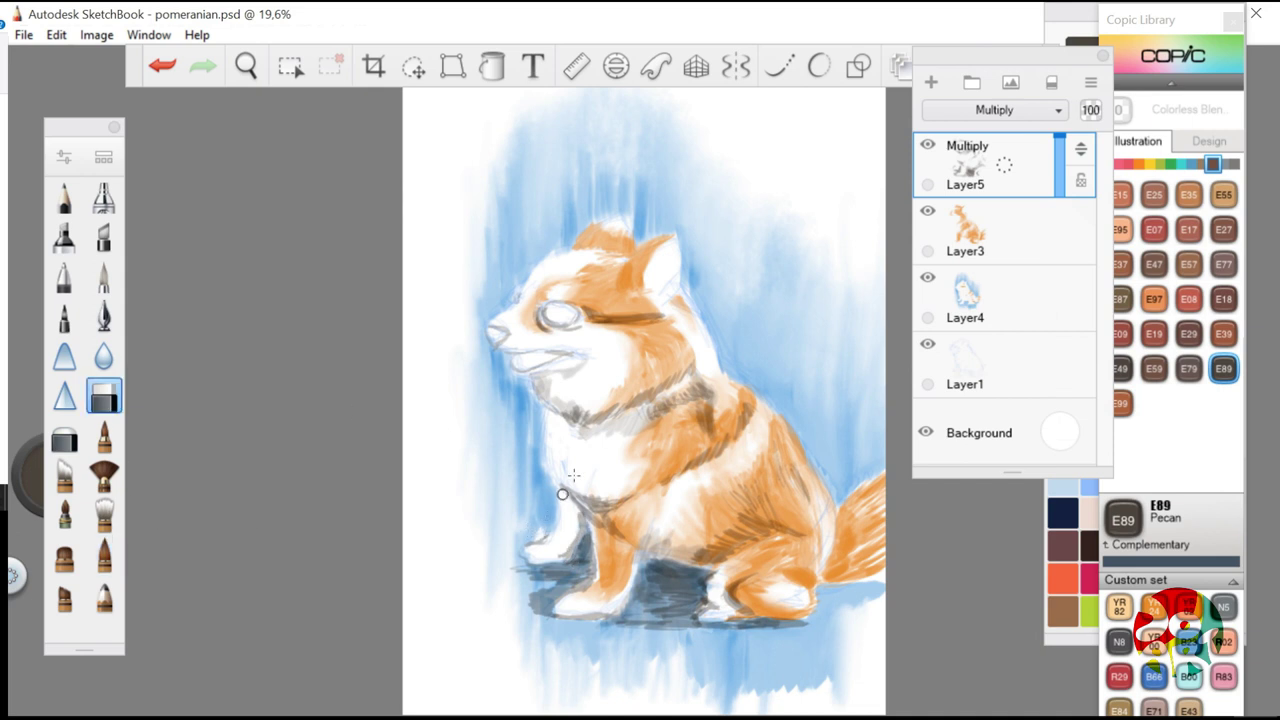
Add dark fur strokes behind the ear, down the nape, and where the neck meets the shoulder
click(104, 554)
drag(720, 391, 723, 405)
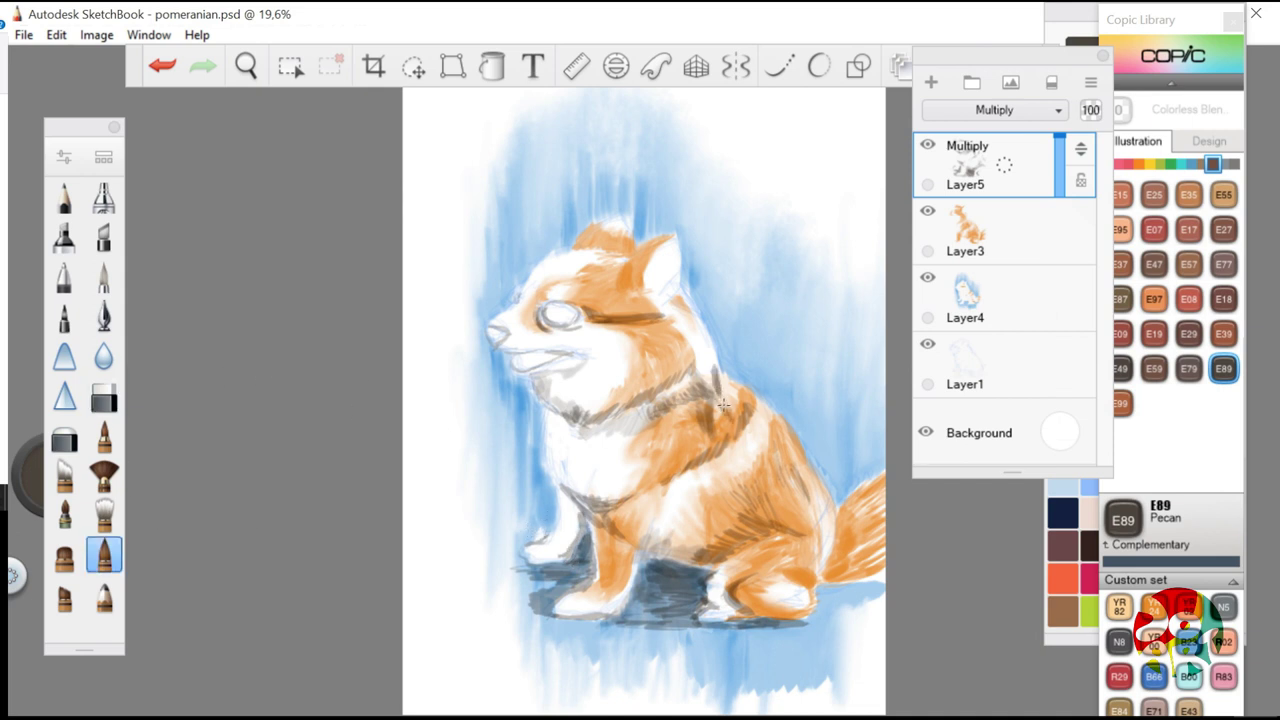
drag(666, 298, 698, 340)
drag(640, 431, 657, 416)
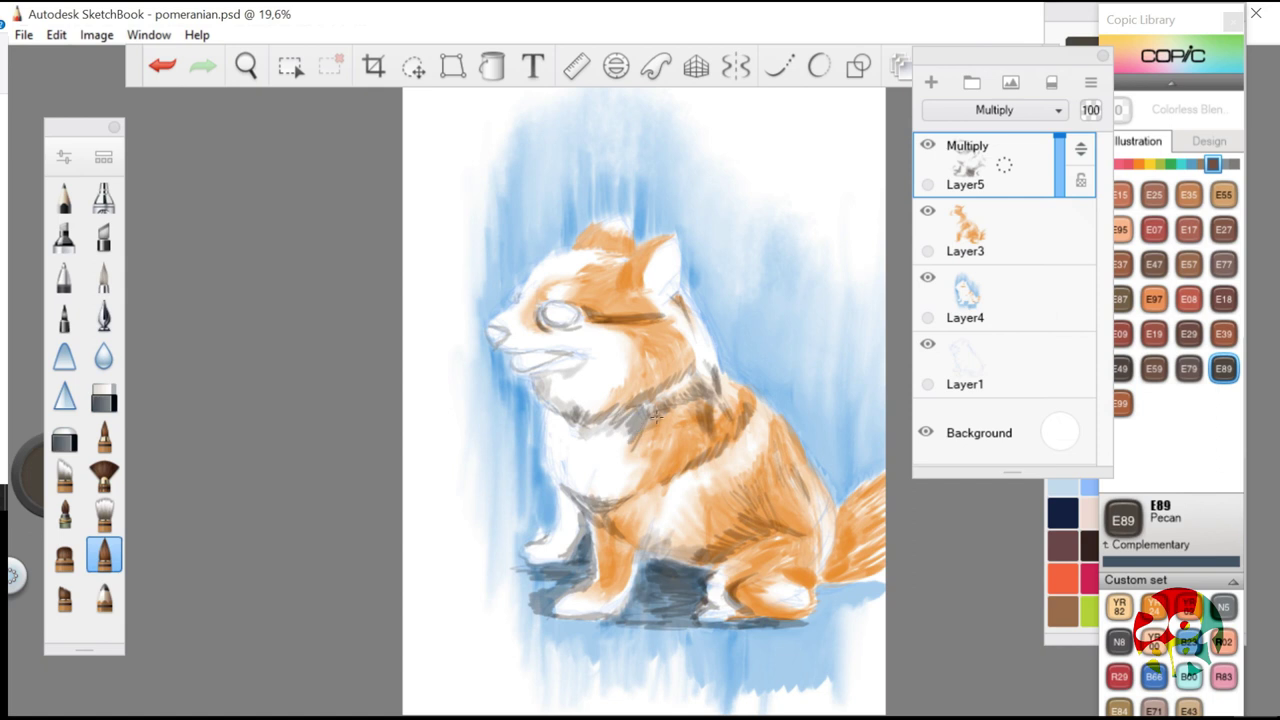
Shade beneath the tail and around the hind leg, and widen the ground shadow beside the far front paw
drag(840, 556, 828, 580)
mouse_move(756, 577)
mouse_down()
mouse_move(806, 565)
mouse_move(823, 593)
mouse_move(836, 580)
mouse_move(878, 584)
mouse_move(827, 591)
mouse_up()
drag(548, 583, 546, 539)
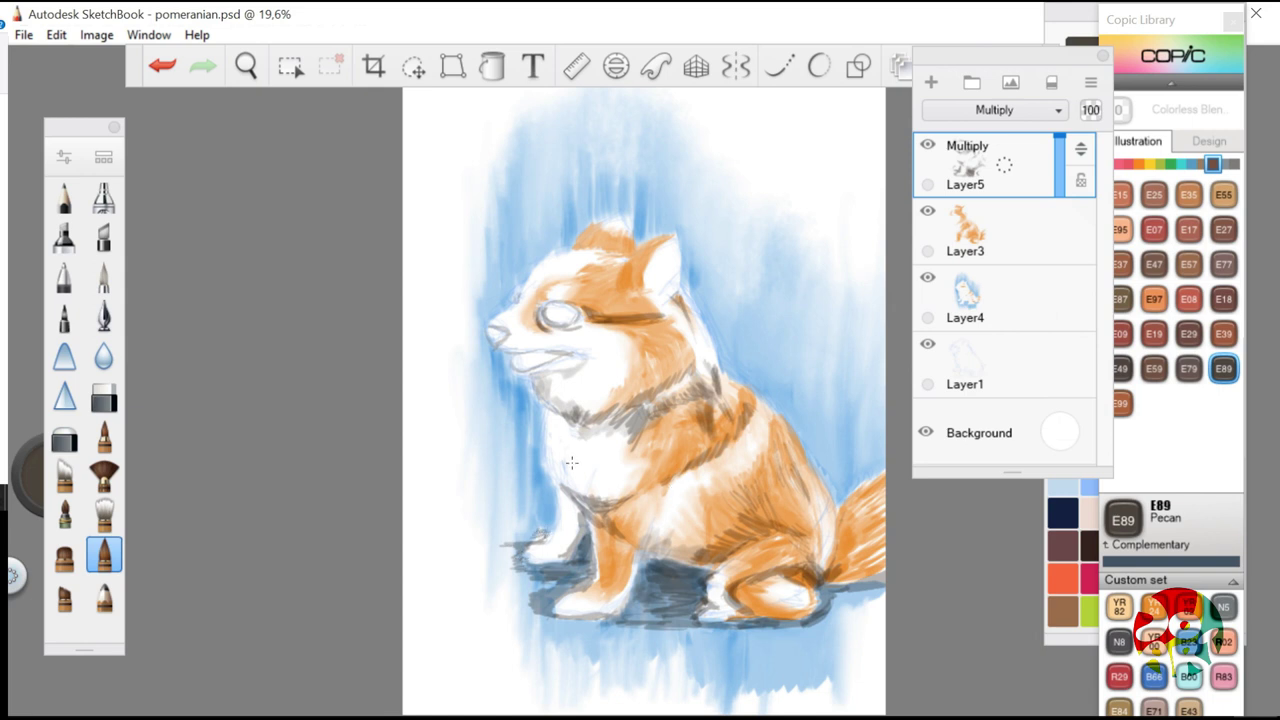
Blend the shadow strokes across the neck, chest and far front leg with the bristle blending brush
click(104, 514)
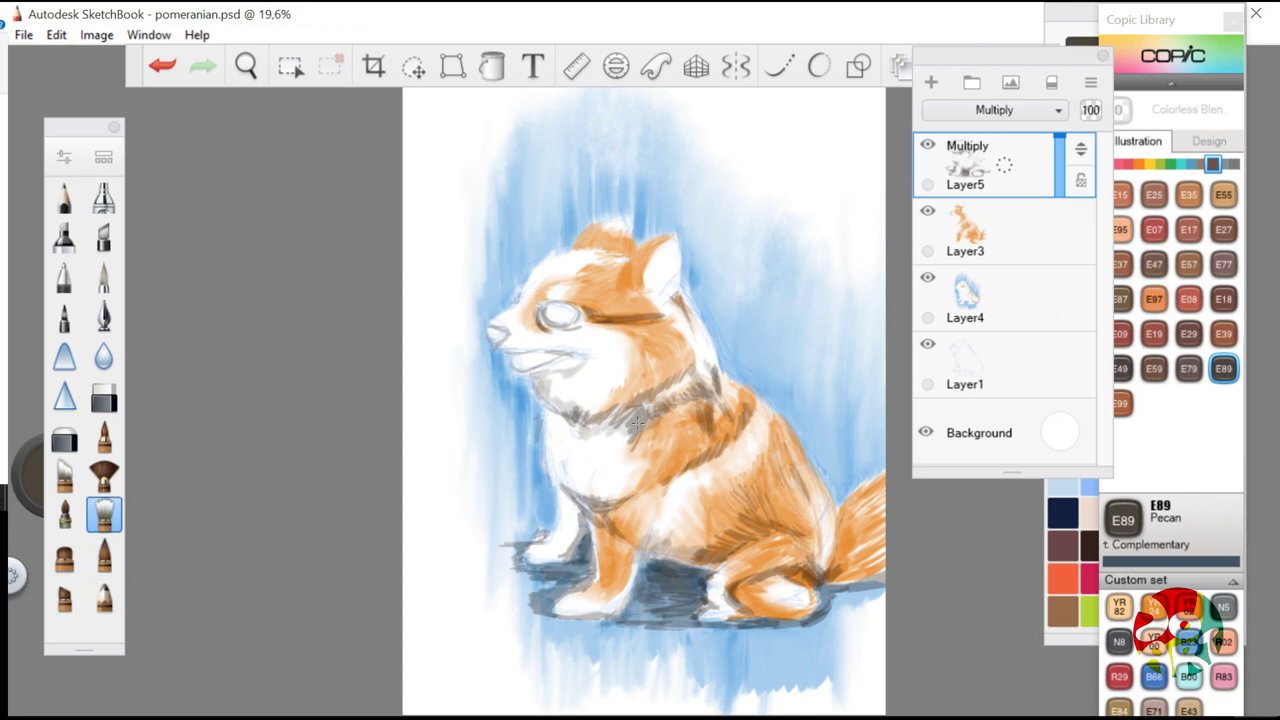
mouse_move(709, 388)
mouse_down()
mouse_move(705, 366)
mouse_move(655, 344)
mouse_move(600, 415)
mouse_move(604, 430)
mouse_up()
mouse_move(575, 516)
mouse_down()
mouse_move(568, 540)
mouse_move(573, 526)
mouse_up()
drag(561, 476, 600, 518)
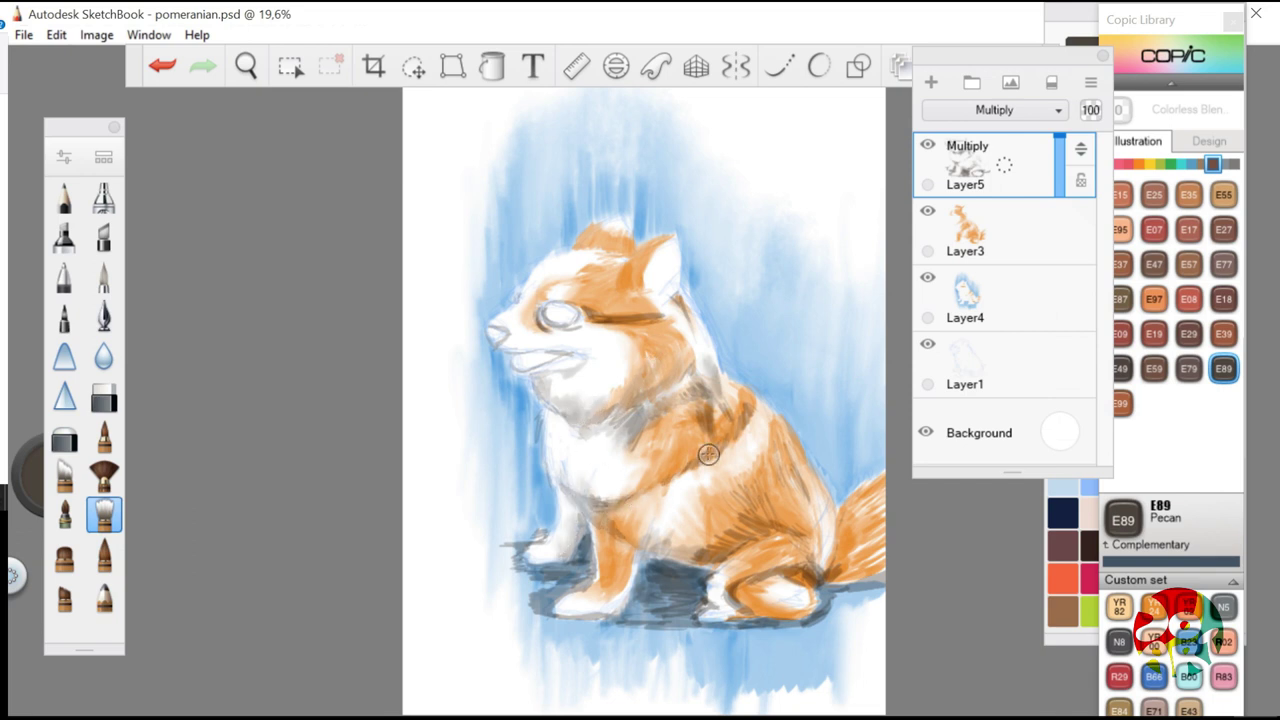
Blend the shadows on the belly and hind leg, and smear the ground shadow into soft horizontal streaks
mouse_move(668, 536)
mouse_down()
mouse_move(703, 552)
mouse_move(718, 520)
mouse_move(753, 516)
mouse_move(733, 543)
mouse_up()
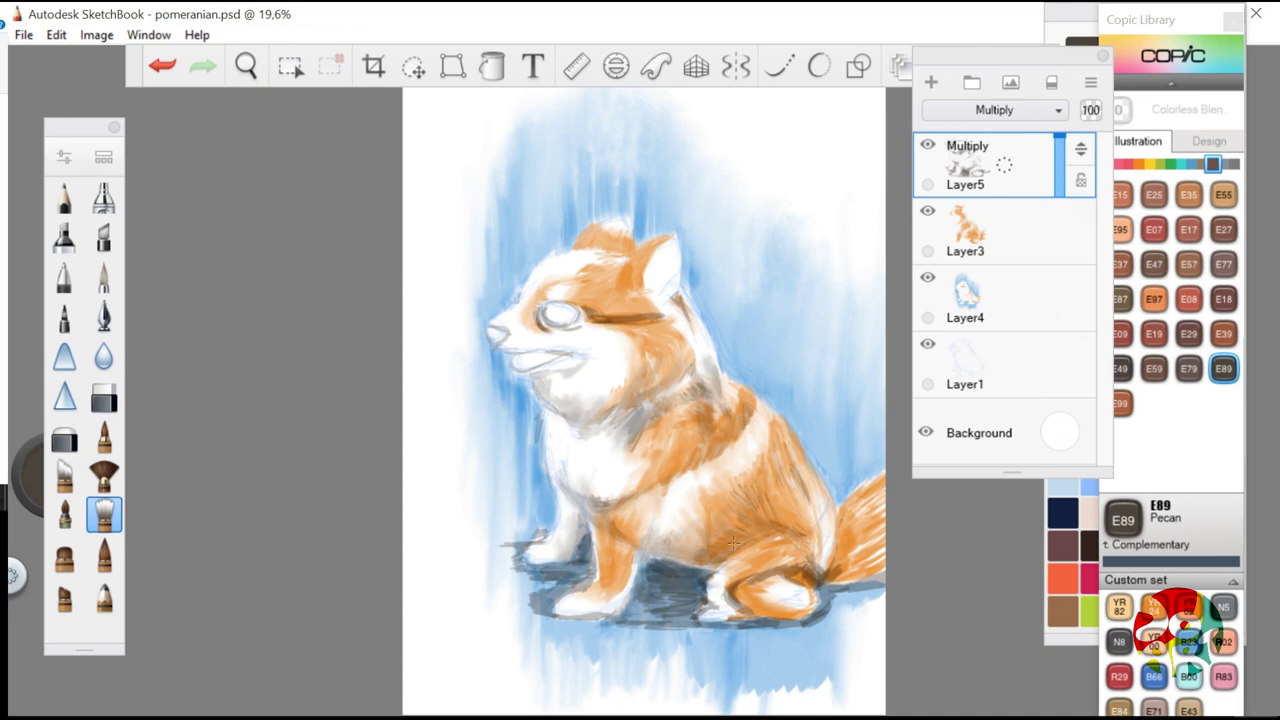
mouse_move(754, 604)
mouse_down()
mouse_move(740, 594)
mouse_move(815, 560)
mouse_move(810, 590)
mouse_move(861, 524)
mouse_move(736, 620)
mouse_move(751, 617)
mouse_up()
mouse_move(530, 548)
mouse_down()
mouse_move(566, 574)
mouse_move(619, 550)
mouse_move(538, 597)
mouse_move(534, 625)
mouse_move(680, 613)
mouse_up()
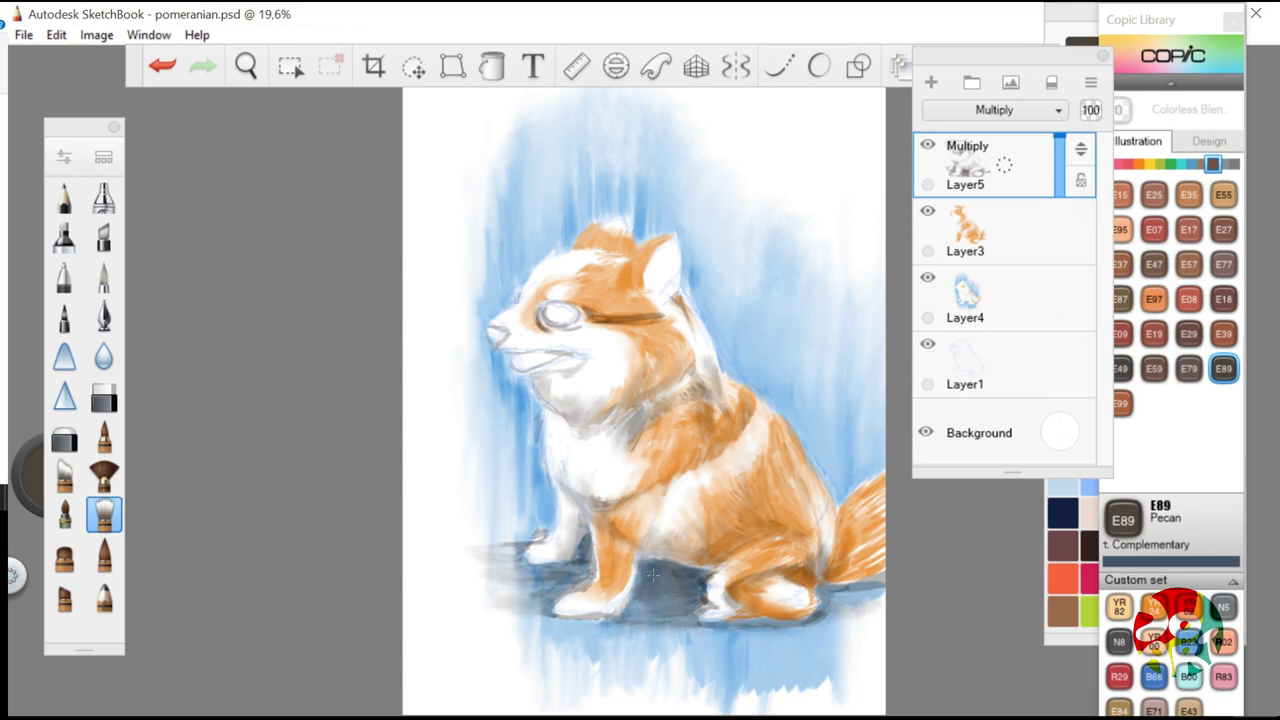
Hide and reshow the blue background layer to check the dog, select Layer1, and save the painting
click(928, 278)
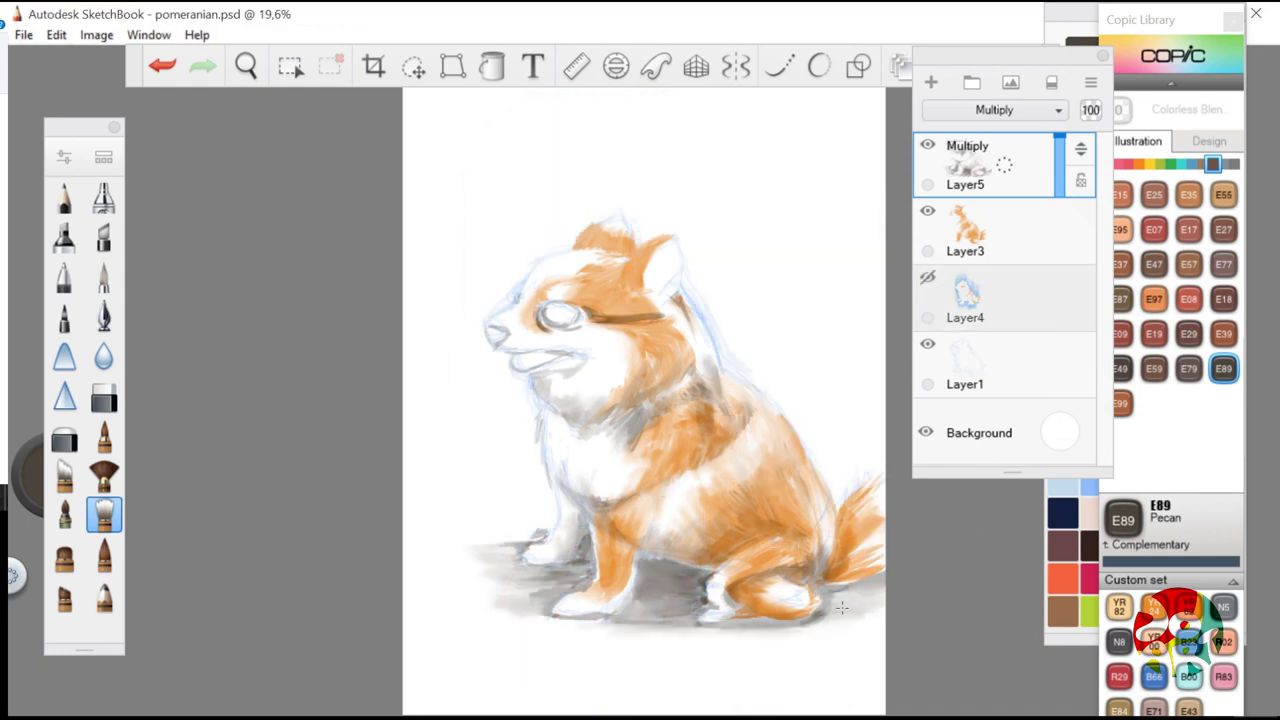
click(929, 279)
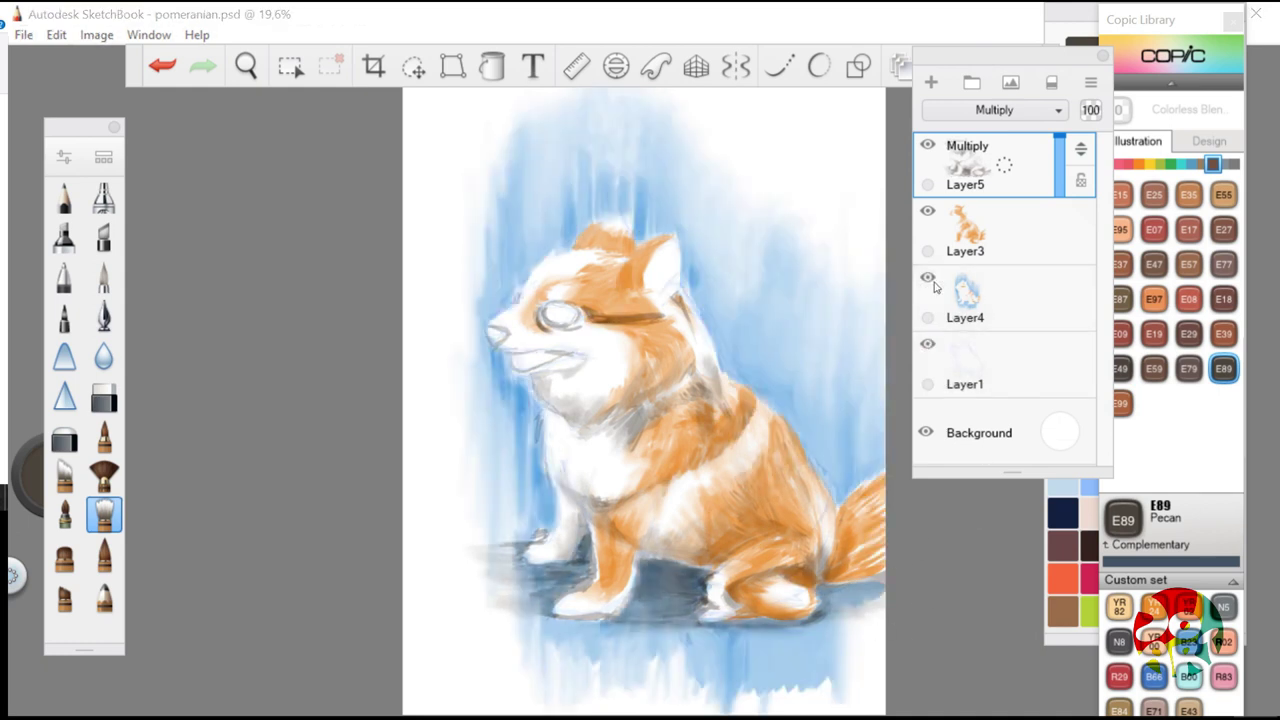
click(1019, 370)
click(24, 35)
click(58, 152)
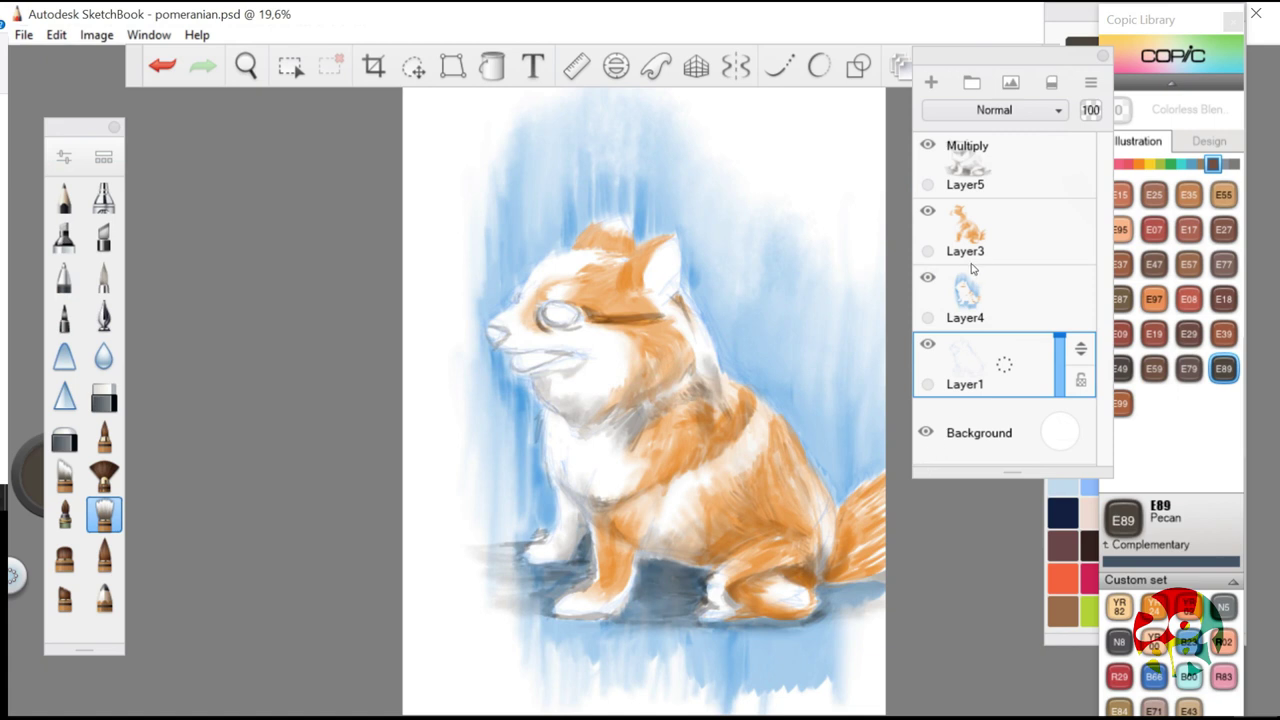
Return to the Multiply layer and blend the dark stripe behind the eye into the orange fur
click(1013, 234)
click(1015, 168)
drag(602, 319, 635, 311)
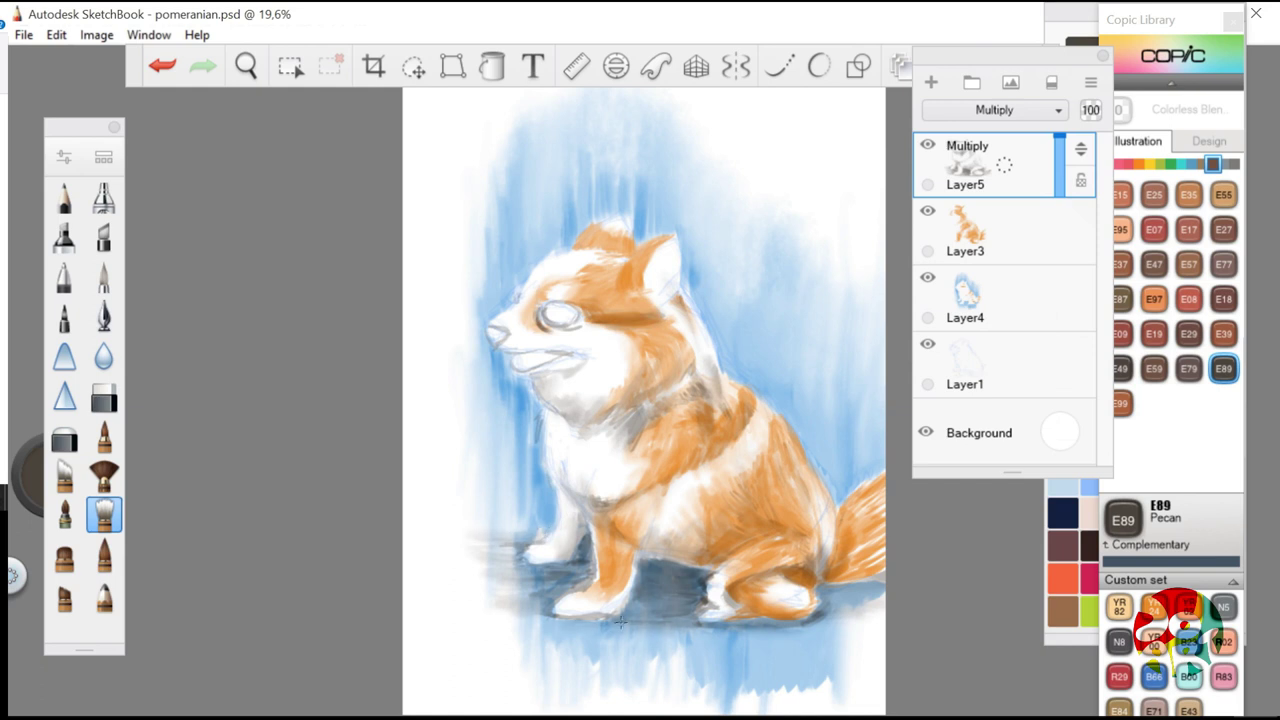
Erase stray paint around the near front paw across the painted layers, and blend the shading behind the ear on the Multiply layer
click(104, 395)
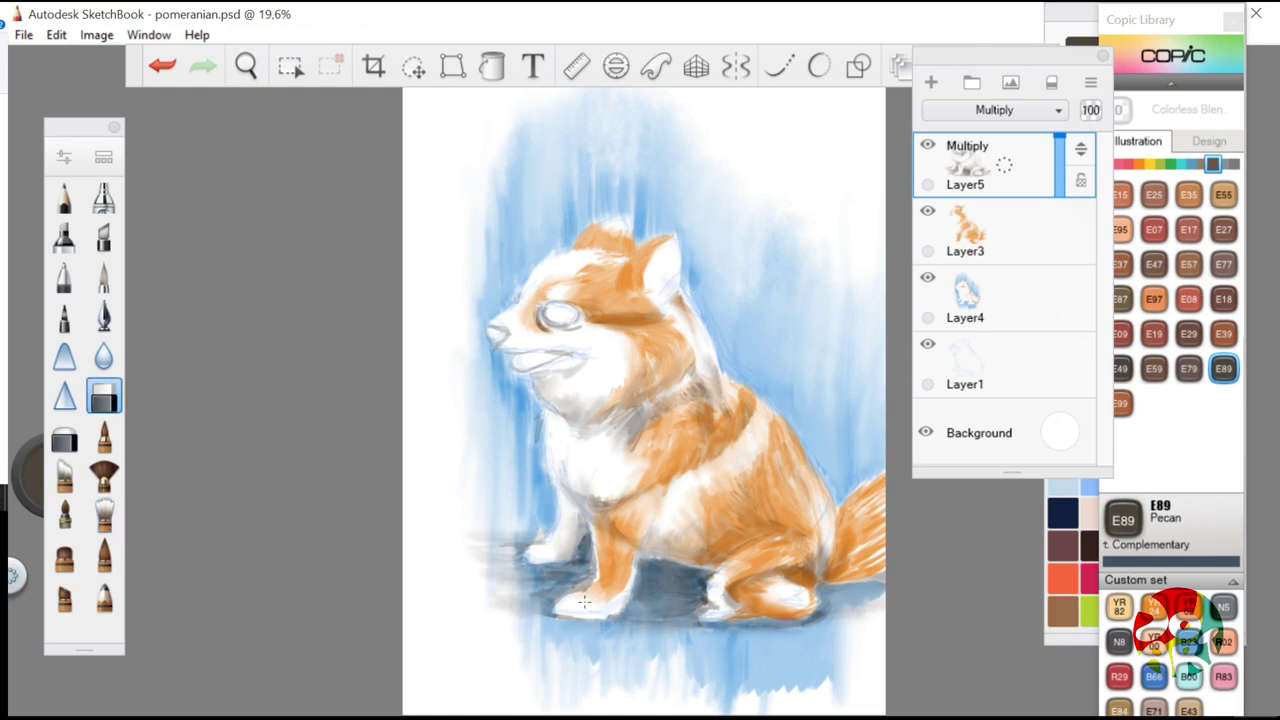
click(1024, 295)
click(1026, 236)
click(1024, 172)
click(104, 515)
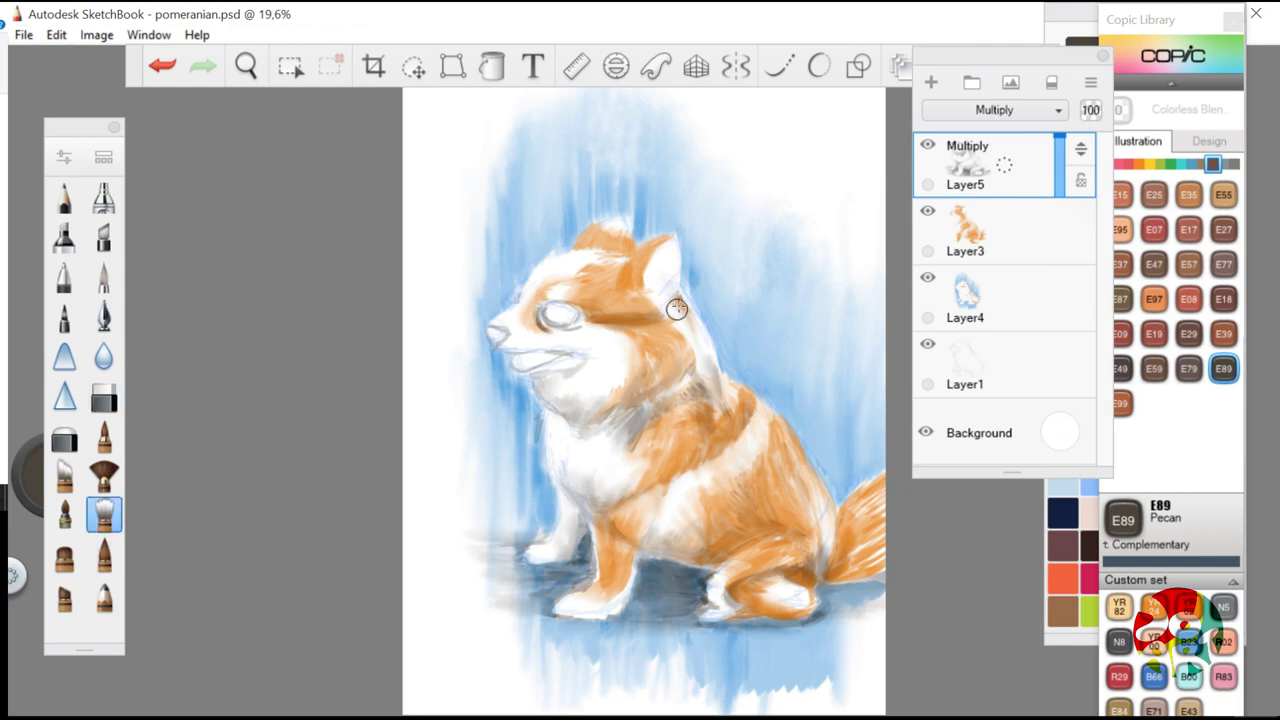
Shade the insides of both ears, the muzzle and the cheek with the Ink Brush in N8 Neutral Gray, softening the muzzle shading
click(104, 555)
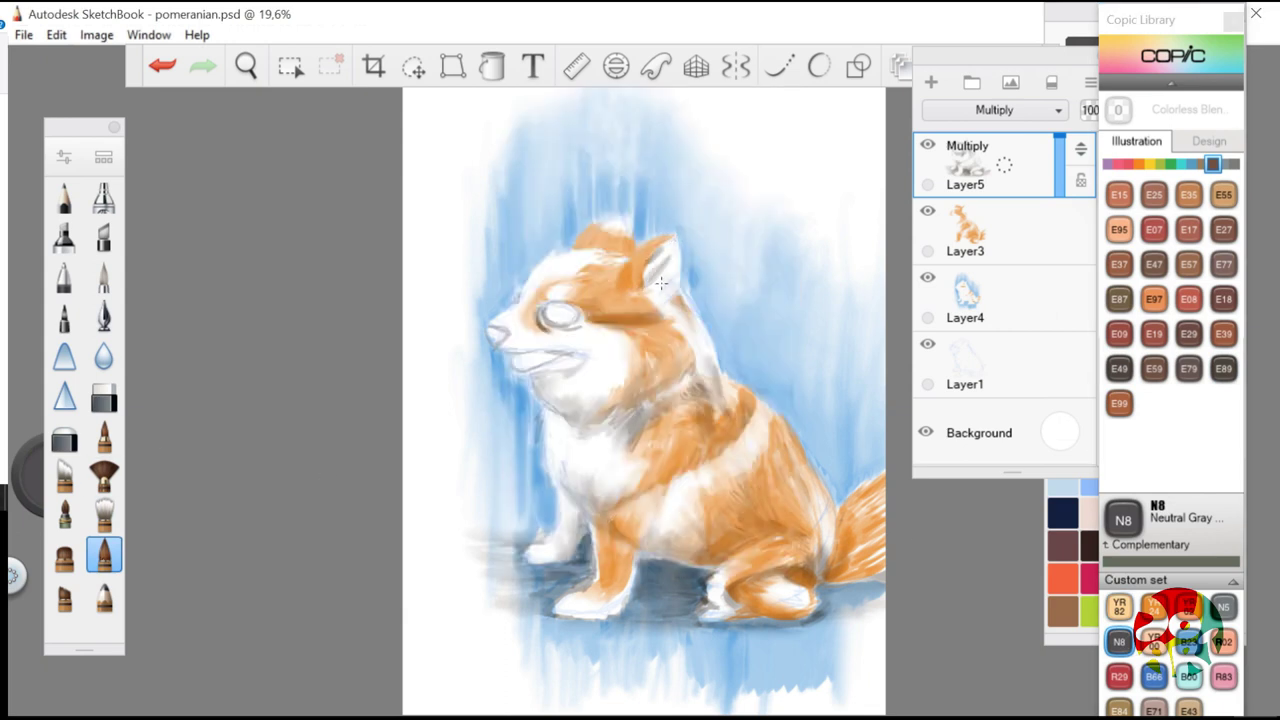
drag(669, 296, 651, 301)
drag(604, 221, 617, 229)
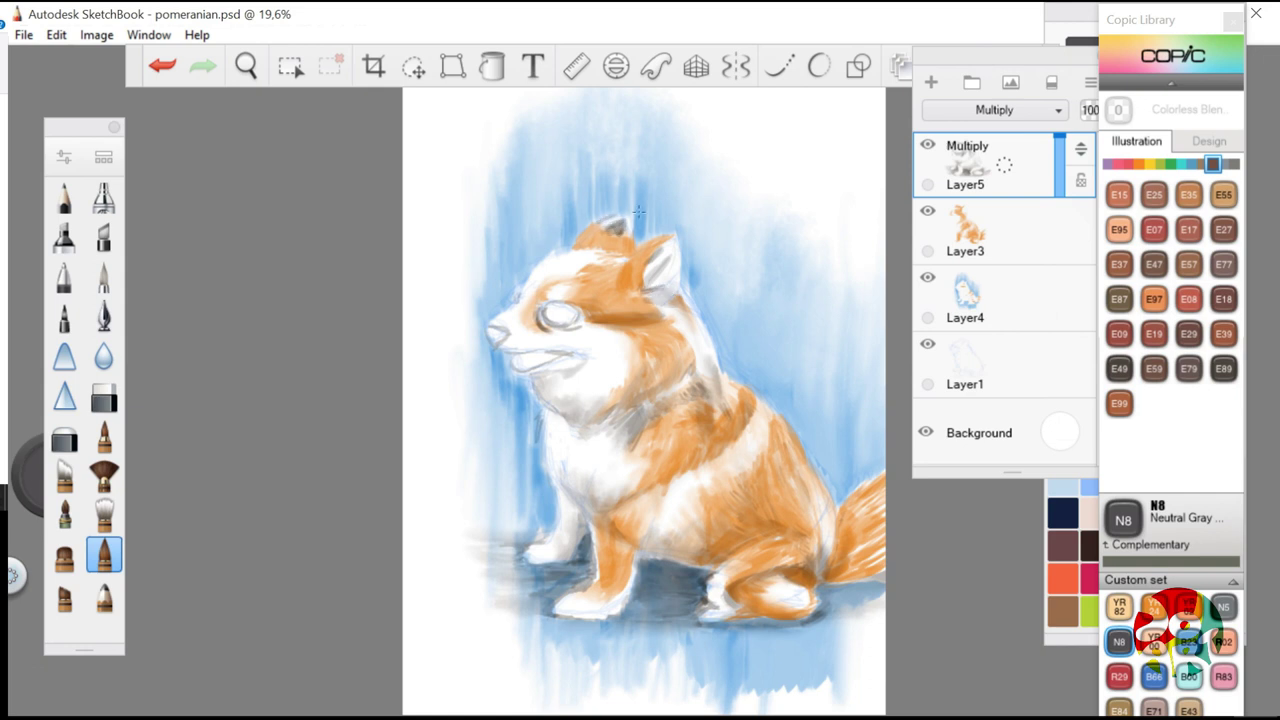
drag(522, 336, 505, 342)
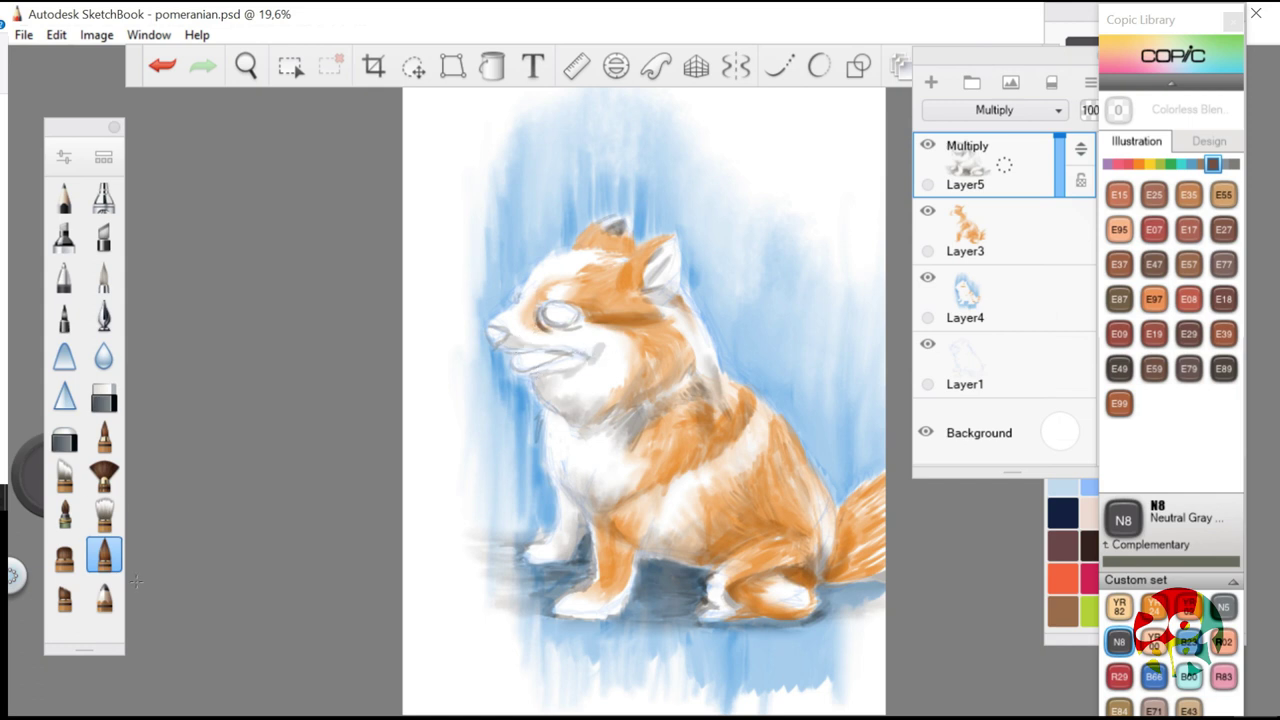
key(s)
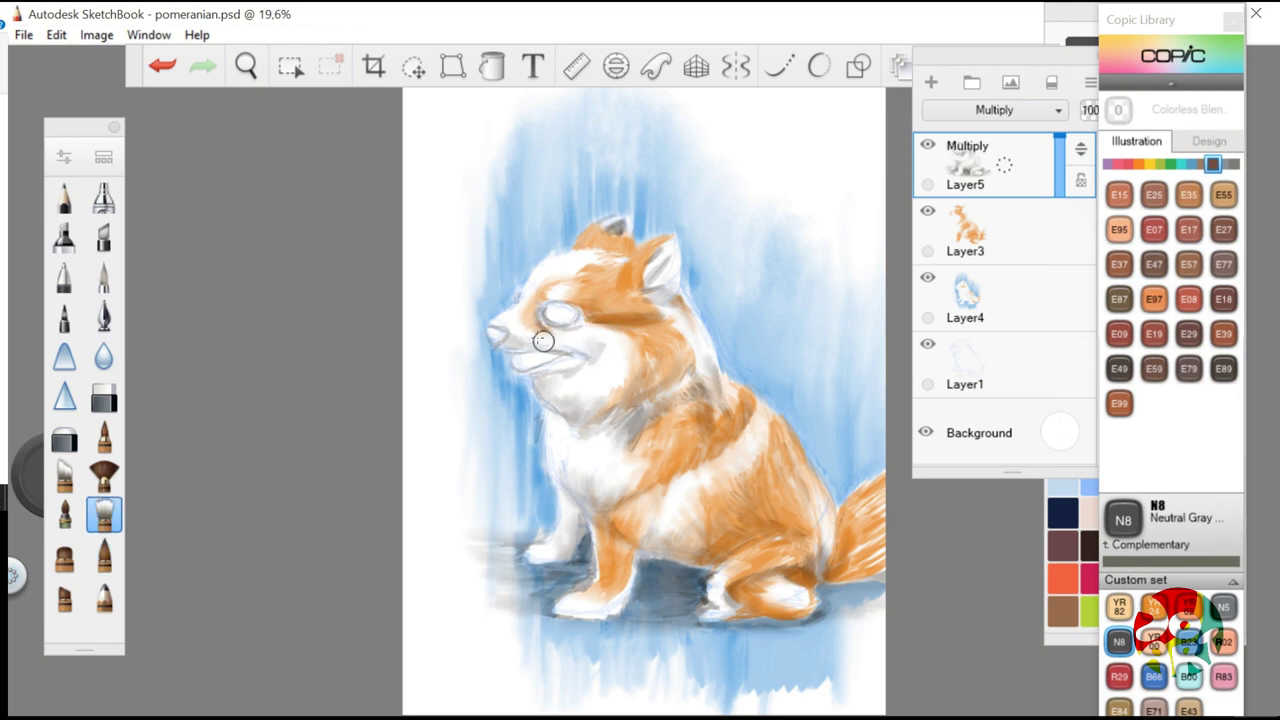
Erase the blue paint over the far ear's tip on Layer4, and shade the ear's inside in N8 on the Multiply layer
key(e)
click(1068, 312)
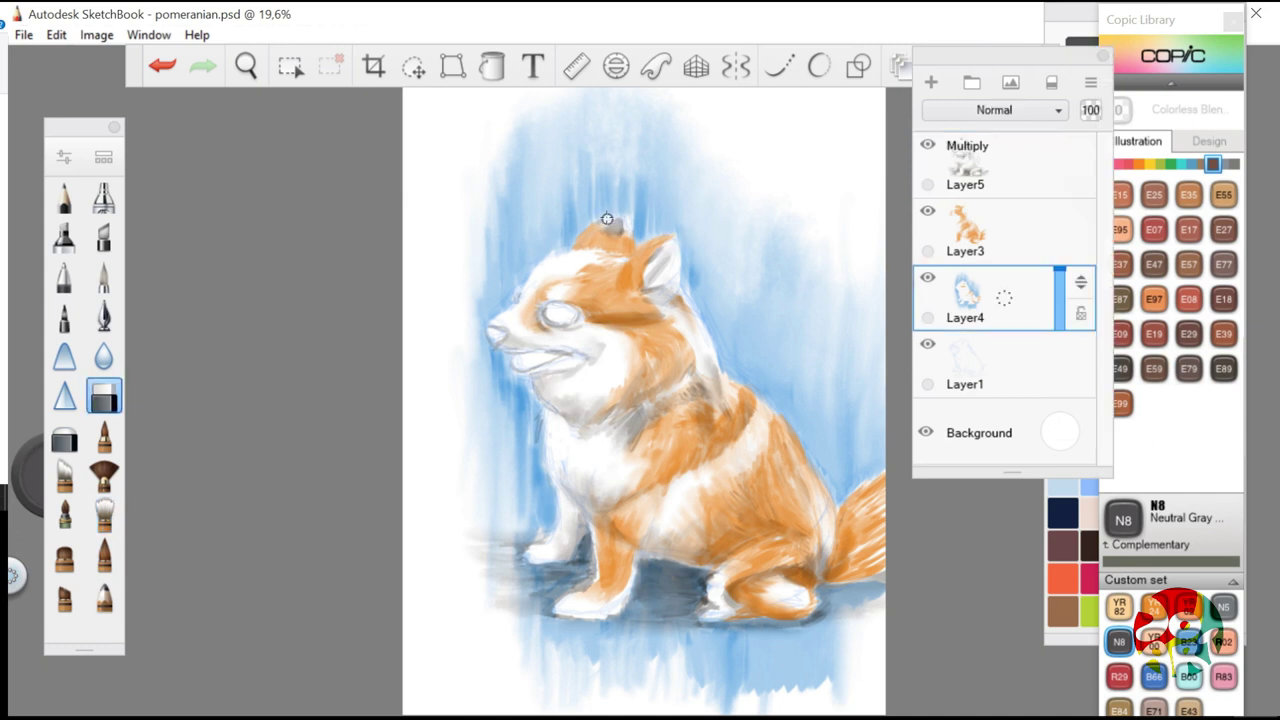
key(e)
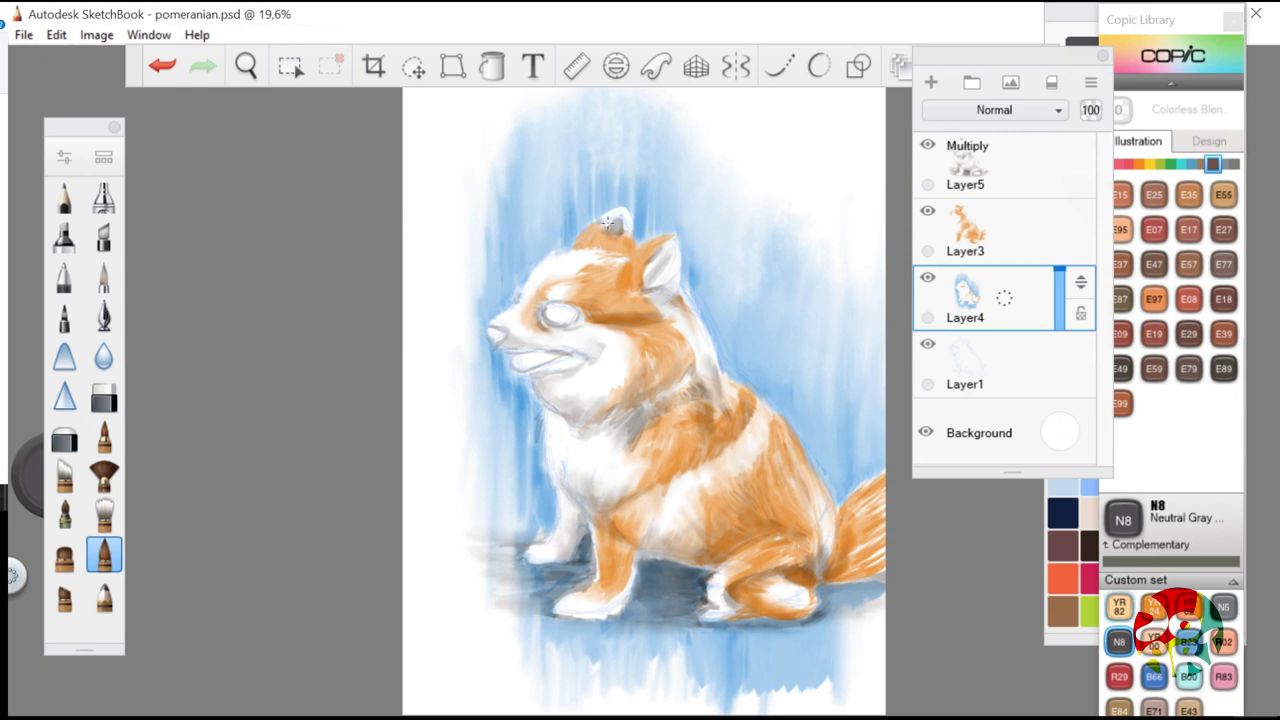
click(1030, 170)
drag(605, 226, 618, 226)
click(111, 524)
Erase the excess gray shading along the far ear's rim on the Multiply layer
click(1030, 234)
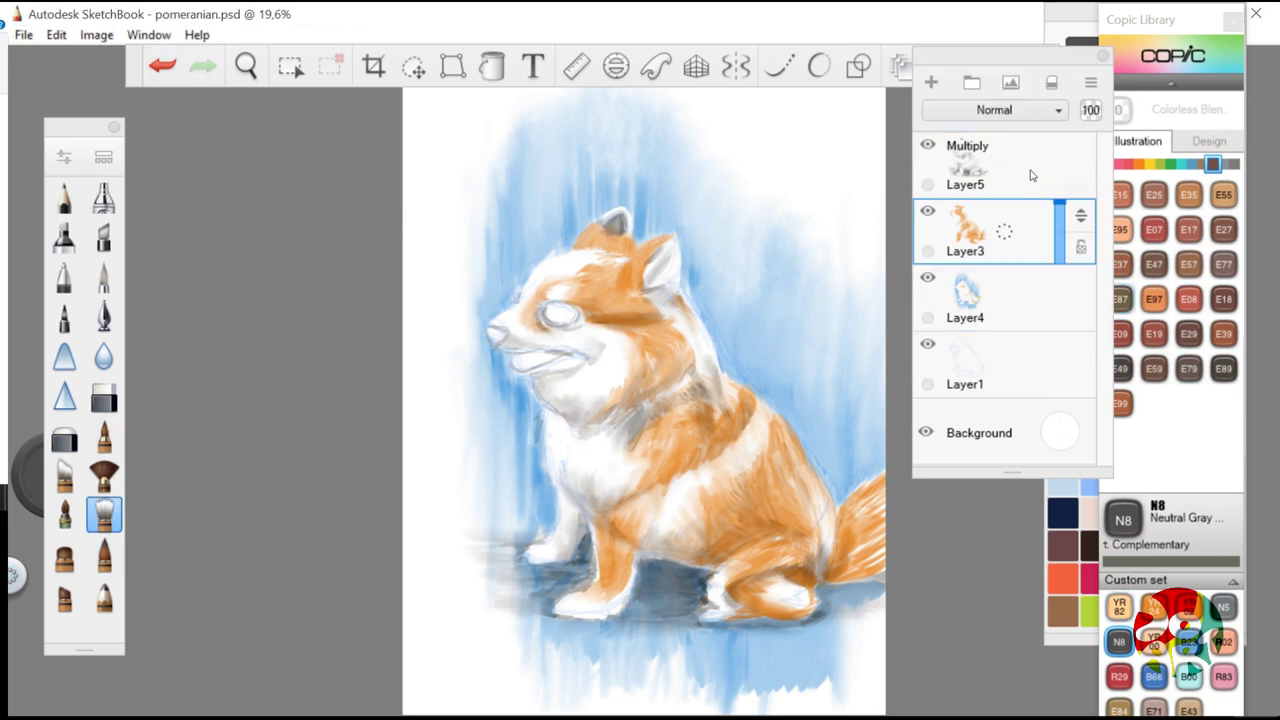
click(1034, 145)
click(1052, 204)
click(1036, 164)
click(104, 398)
drag(602, 219, 622, 237)
Blend the orange fur on Layer3 over the white stripe across the dog's flank
click(1015, 233)
key(e)
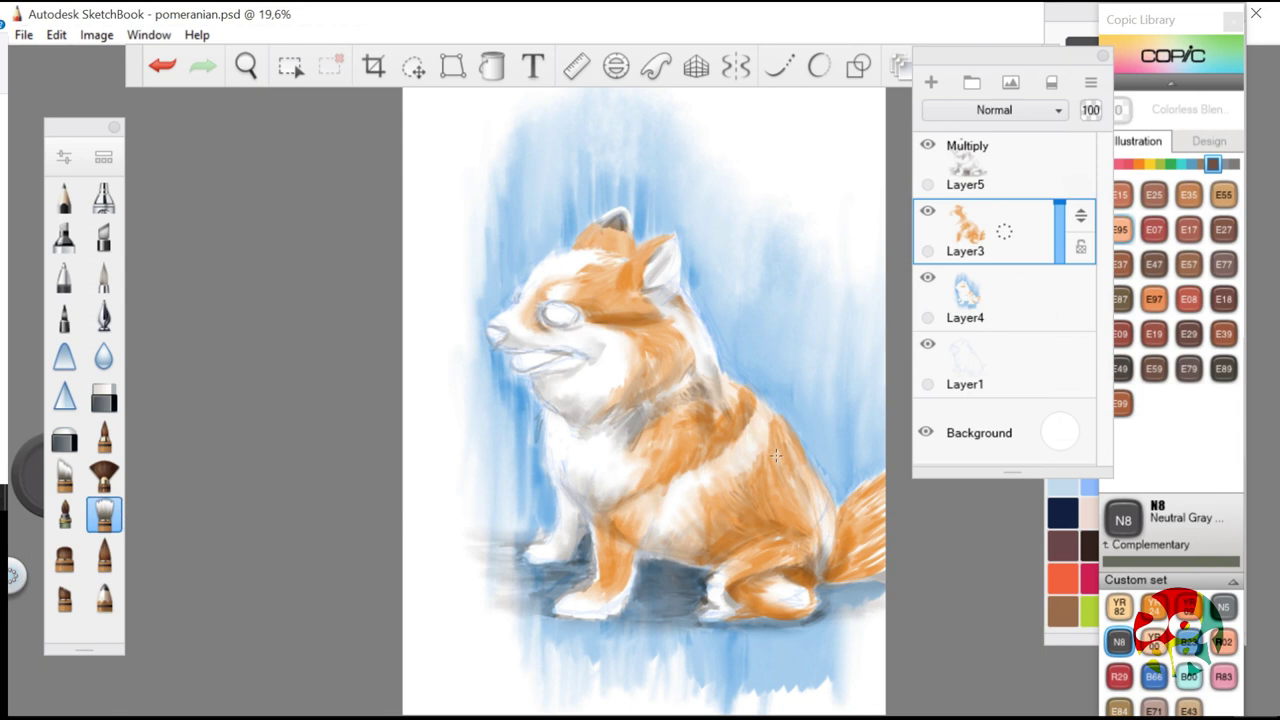
drag(756, 488, 726, 456)
mouse_move(742, 508)
mouse_down()
mouse_move(710, 464)
mouse_move(692, 476)
mouse_up()
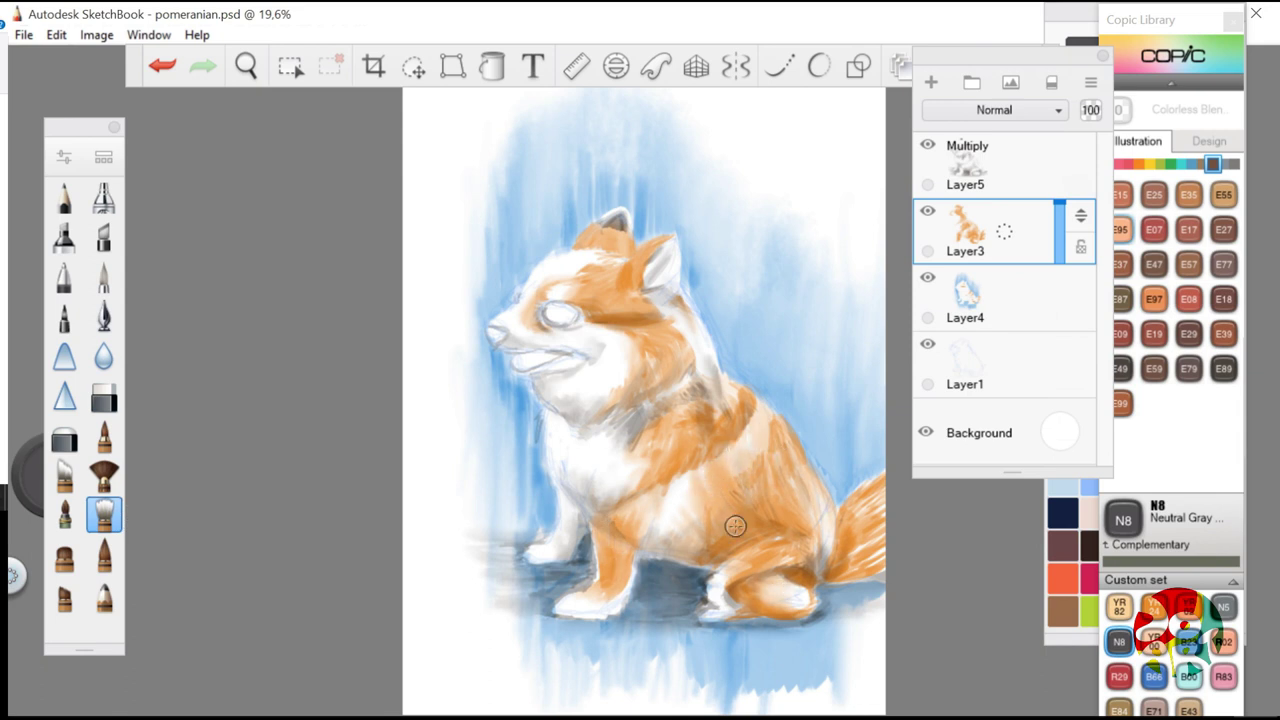
Shade the near front leg with N8 Neutral Gray on the Multiply layer and soften the strokes
click(104, 554)
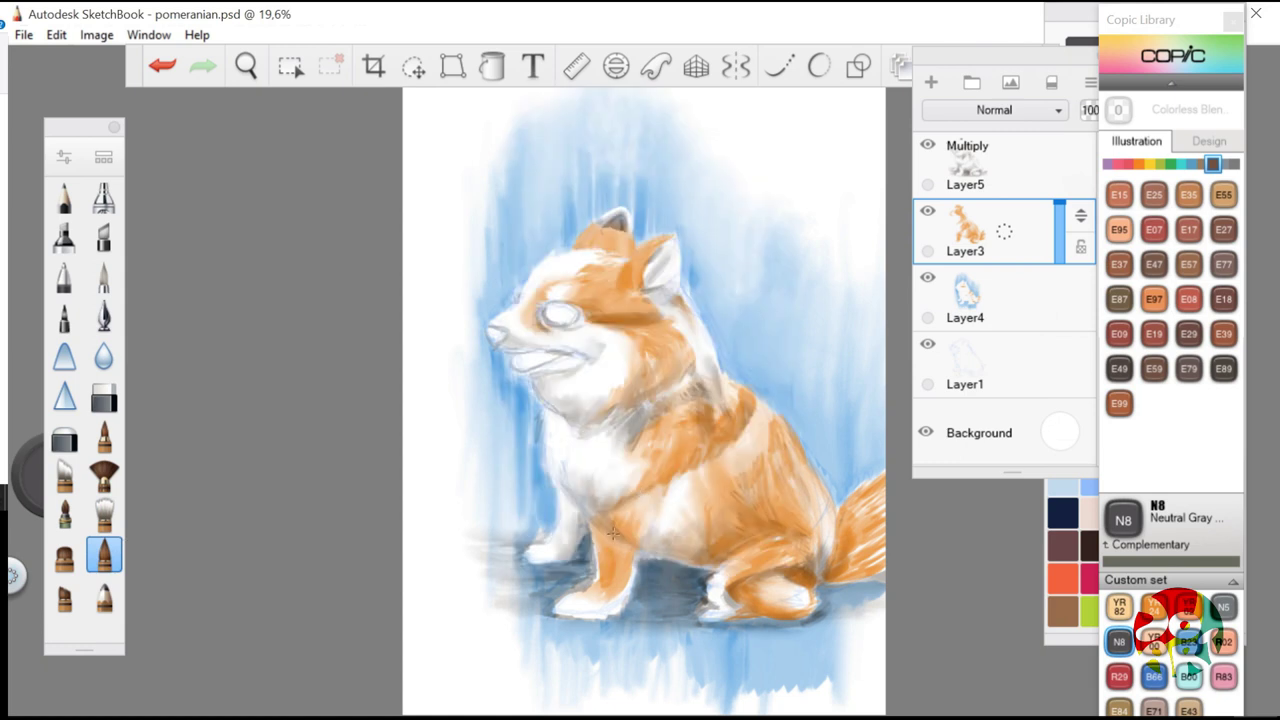
click(1034, 190)
mouse_move(596, 530)
mouse_down()
mouse_move(602, 565)
mouse_move(607, 552)
mouse_up()
click(104, 514)
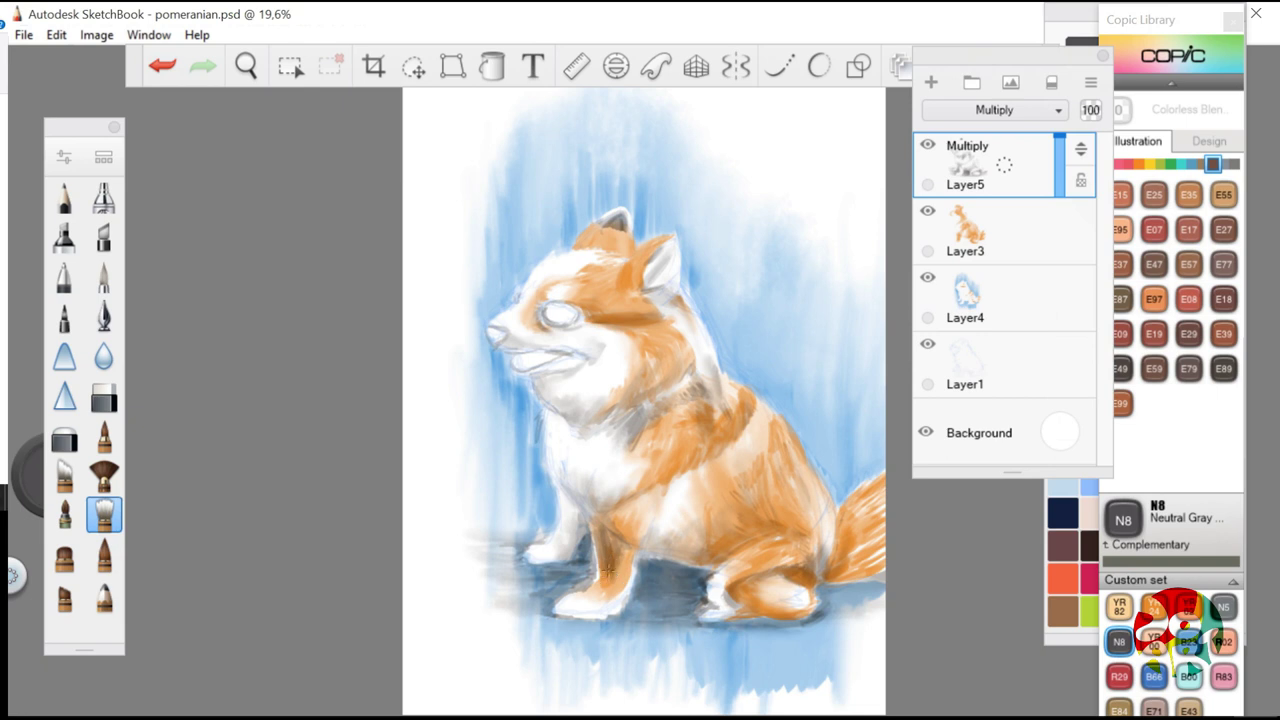
click(104, 554)
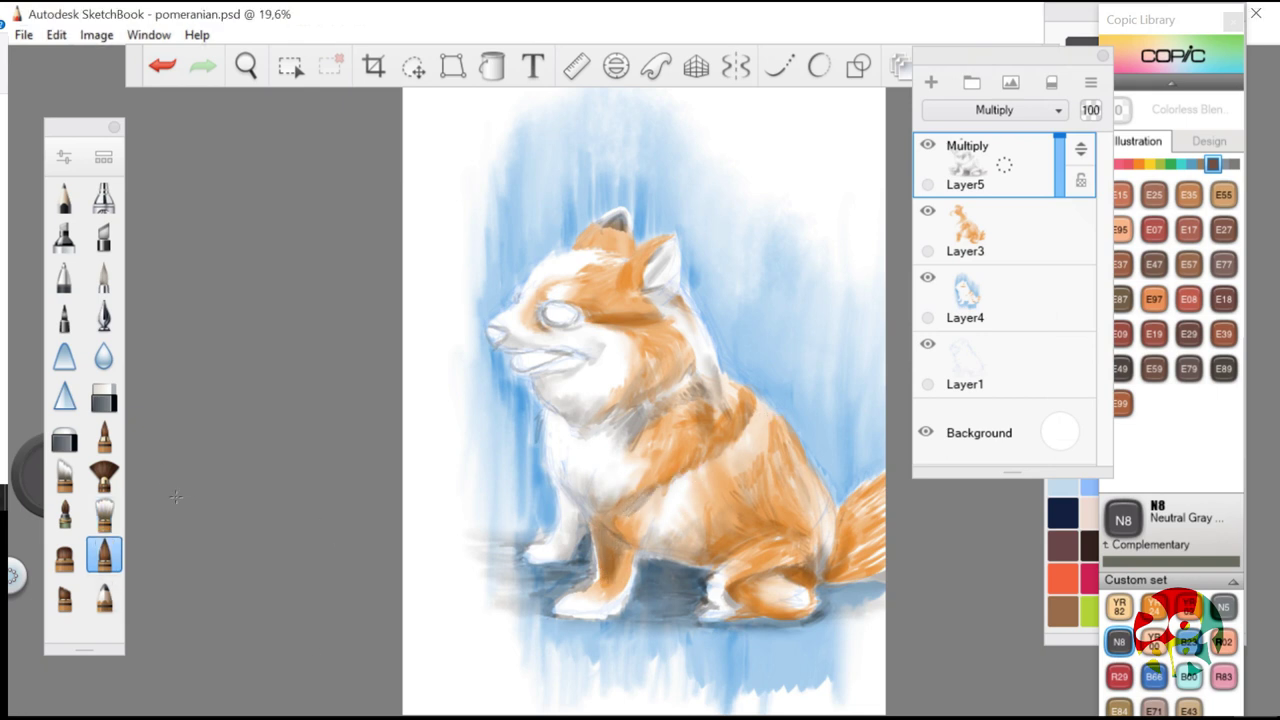
click(104, 515)
Blend the fur on the back and haunch, and hide the Layer1 sketch while cleaning up the hind paw on Layer3
click(1012, 238)
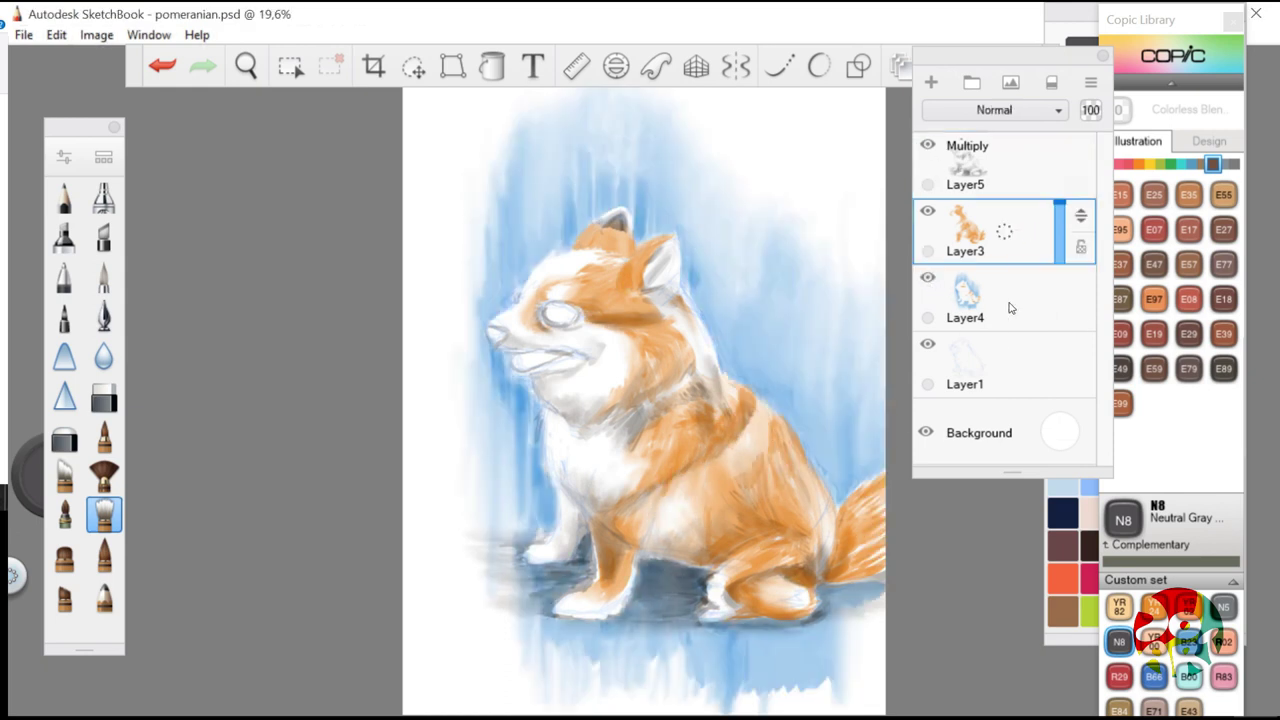
key(Down)
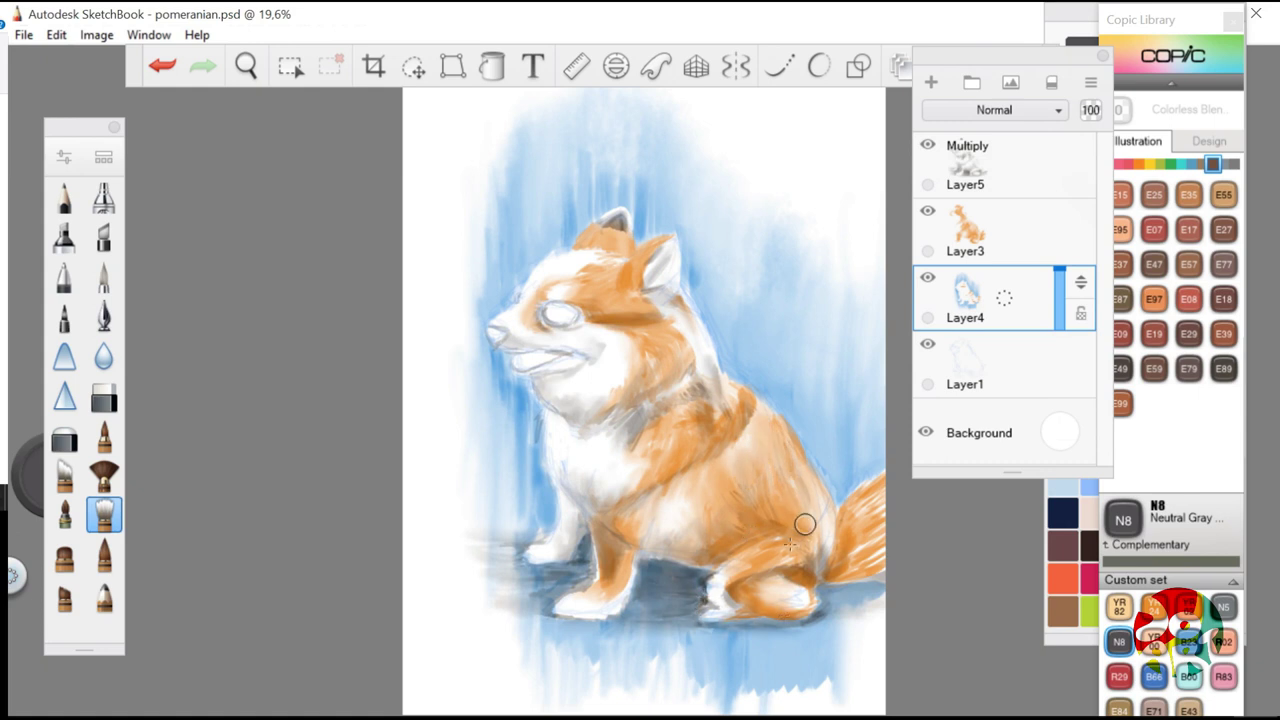
key(e)
key(Up)
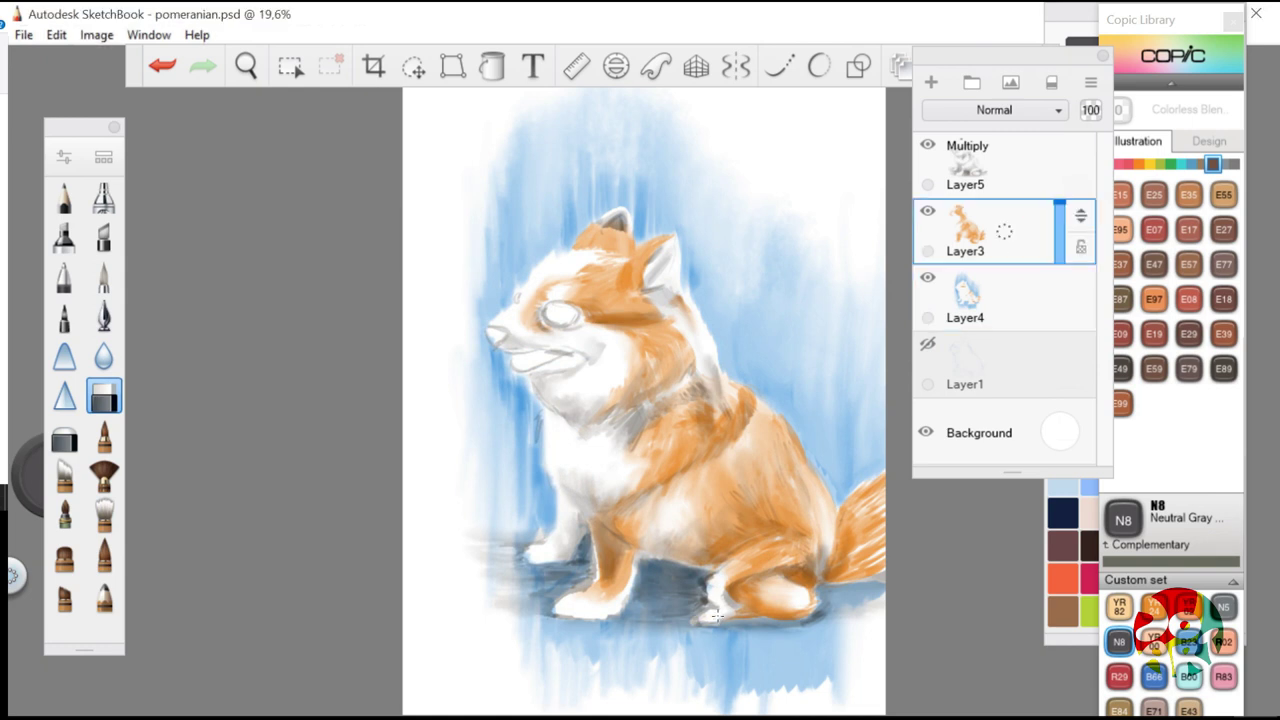
Draw the toe shading on the hind and front paws in N8 Neutral Gray on the Multiply layer
click(1037, 162)
key(e)
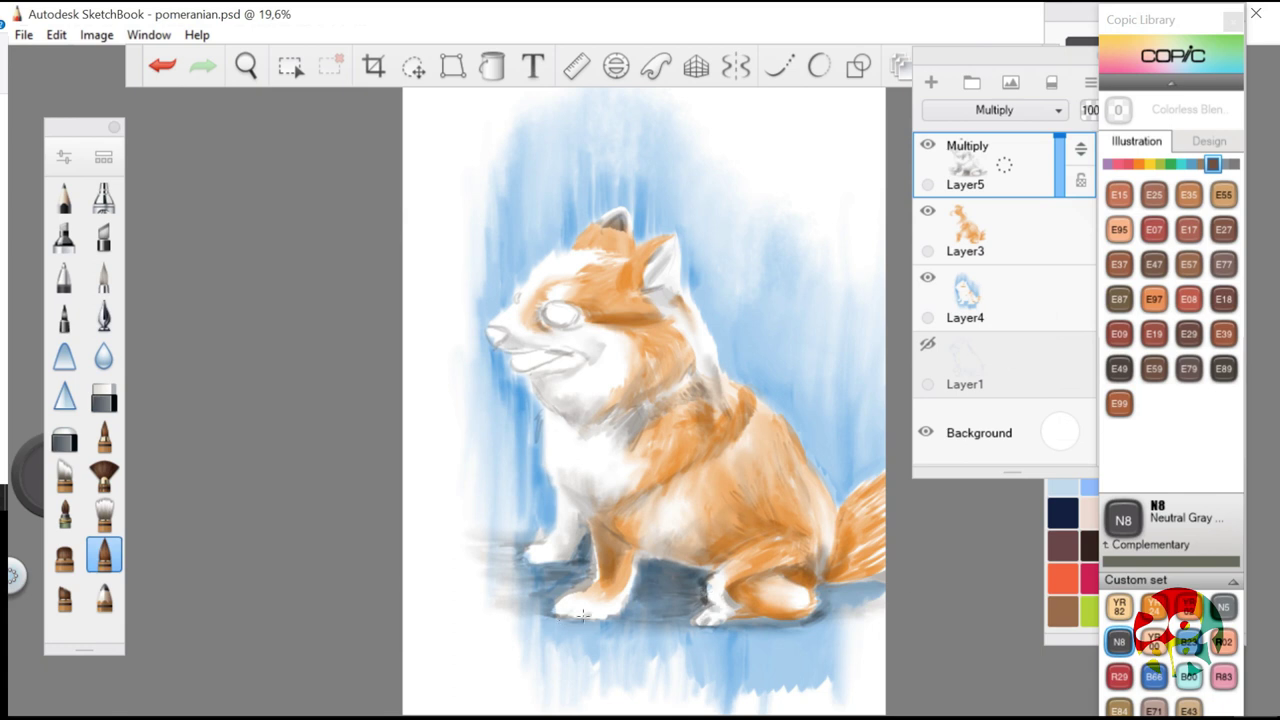
drag(628, 572, 632, 620)
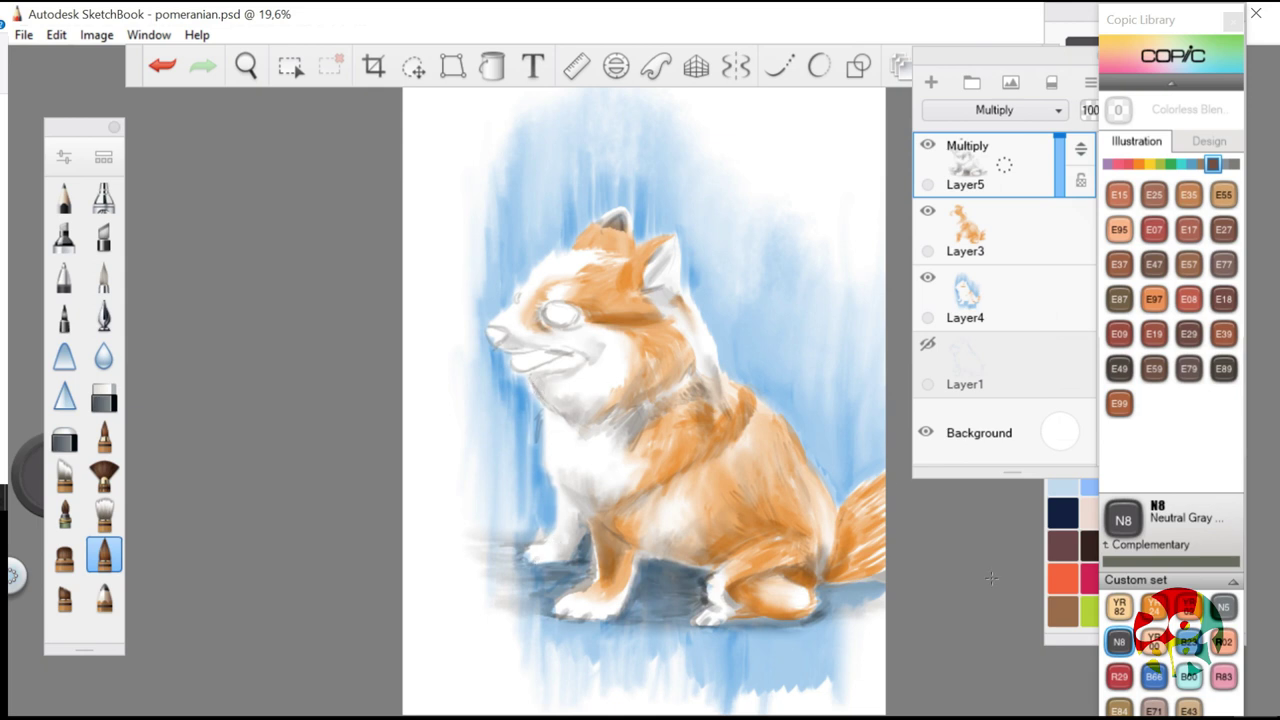
Shade the fur behind the near ear on the Multiply layer, and erase stray paint on Layer4
mouse_move(666, 282)
mouse_down()
mouse_move(656, 272)
mouse_move(685, 295)
mouse_move(703, 289)
mouse_up()
click(1004, 298)
click(104, 397)
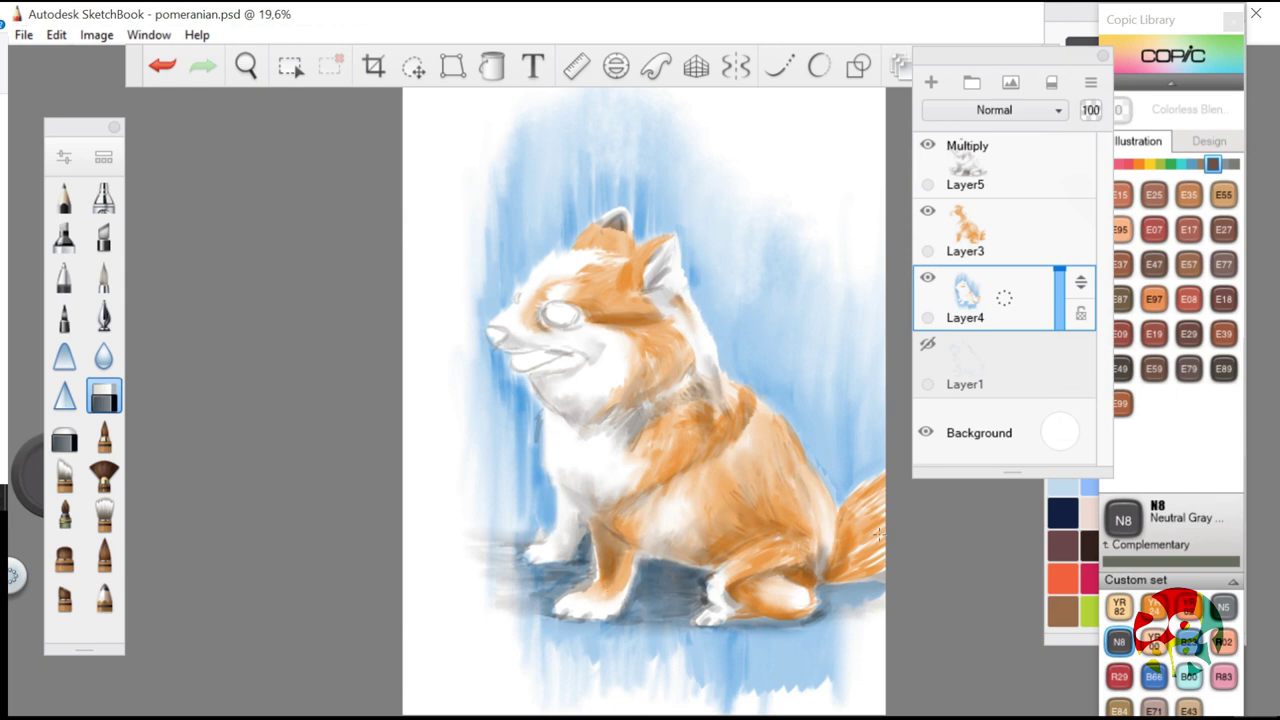
Add a new layer above the Multiply layer and paint the eyes, nose and open mouth in N8 with an adjusted brush
double_click(104, 555)
drag(558, 424, 680, 424)
click(788, 103)
click(1004, 165)
click(931, 83)
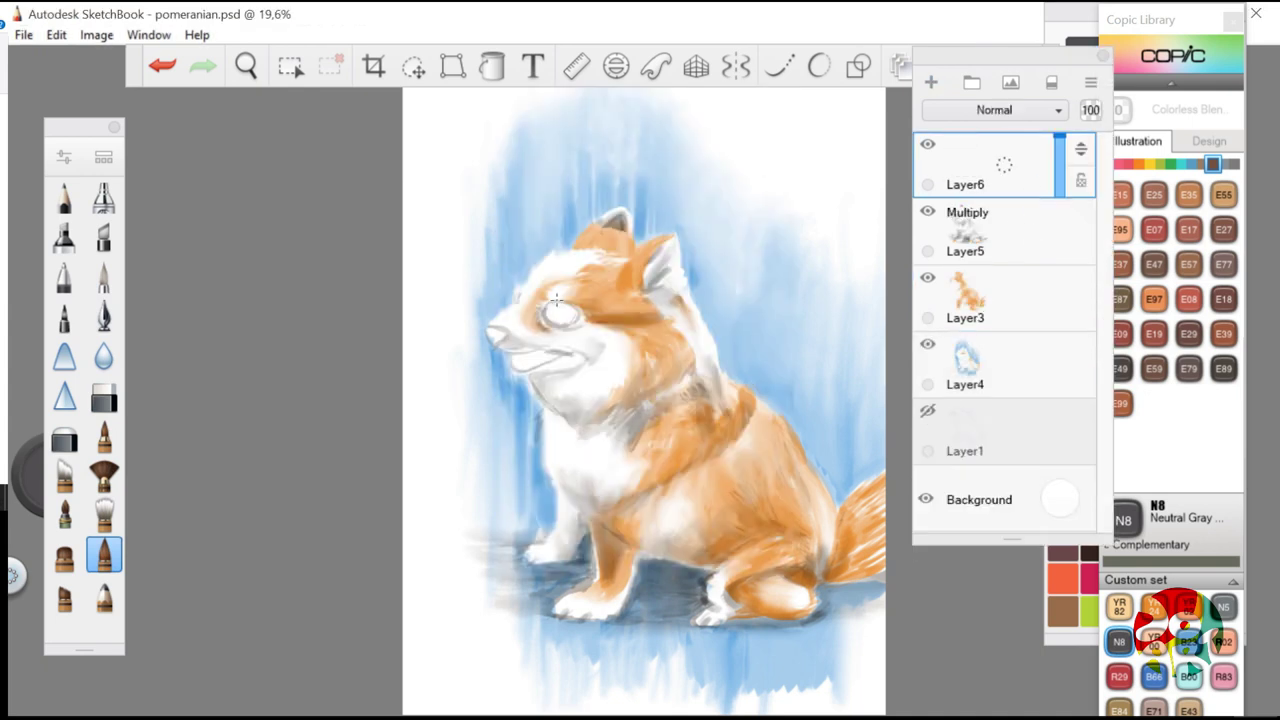
drag(549, 310, 549, 314)
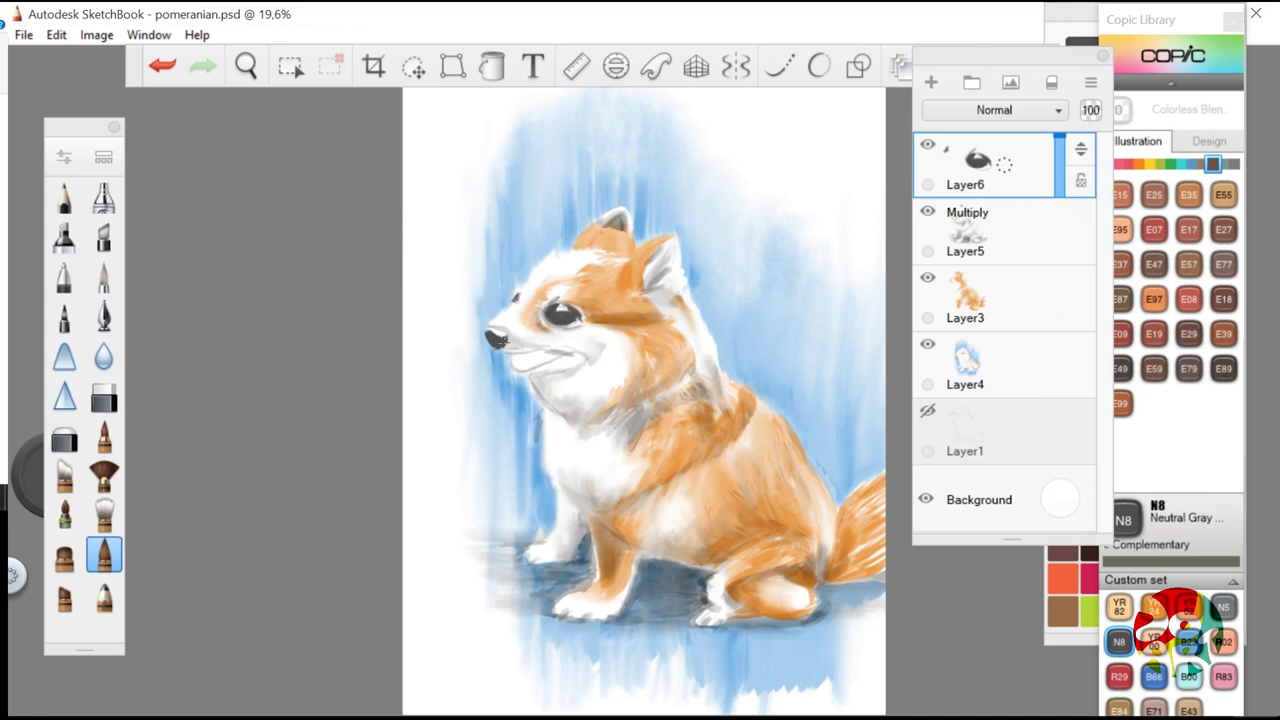
mouse_move(509, 358)
mouse_down()
mouse_move(562, 348)
mouse_move(533, 350)
mouse_up()
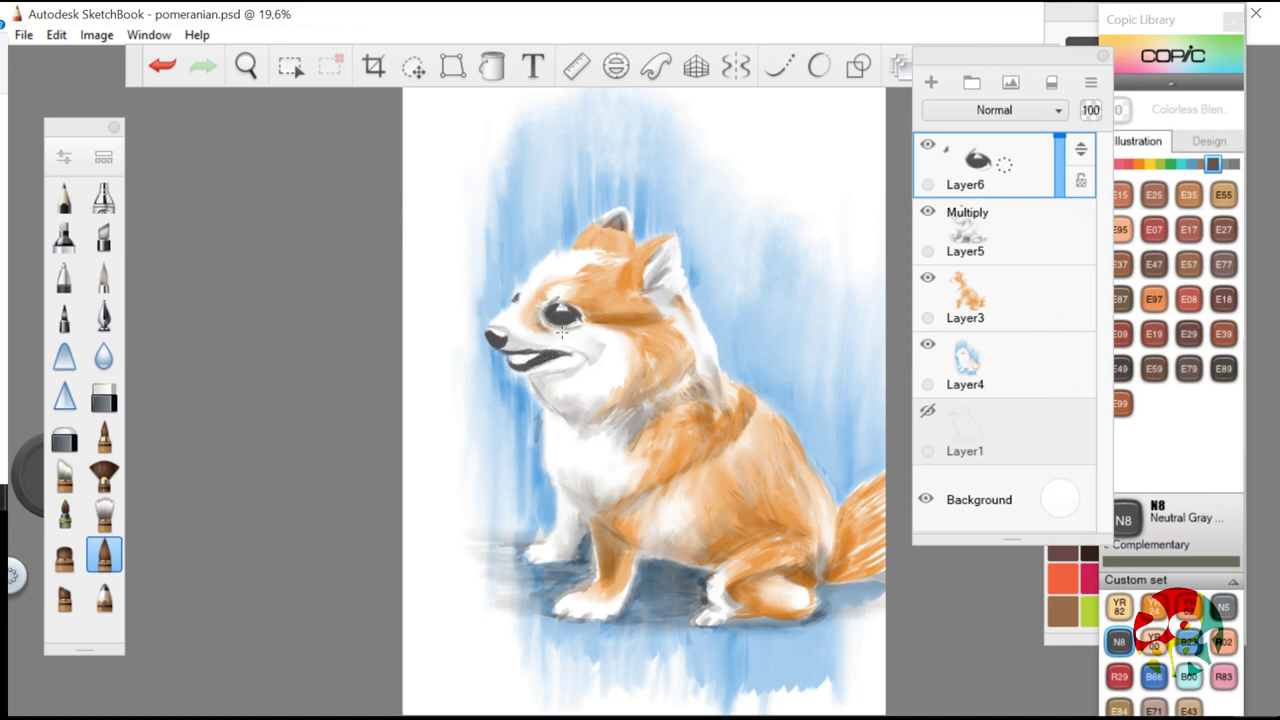
Paint B23 Phthalo Blue along the forehead's outer edge on Layer4 and blend it into the background
click(1034, 371)
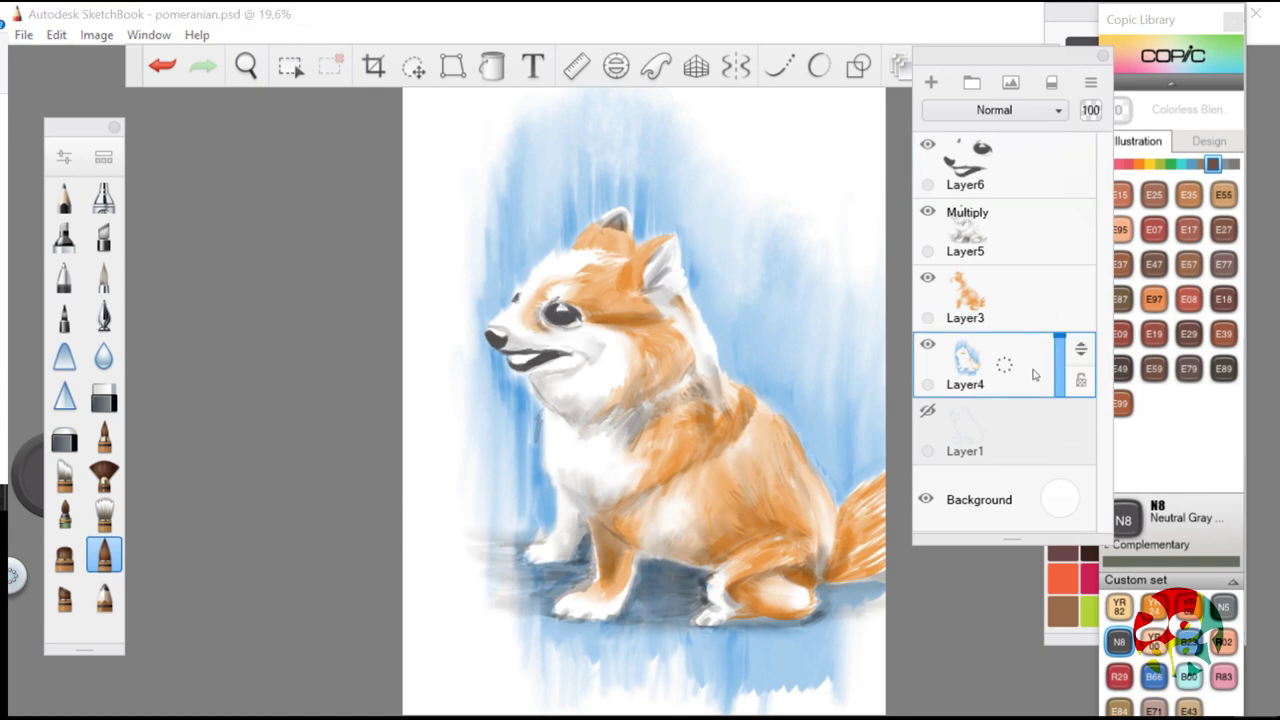
click(1189, 640)
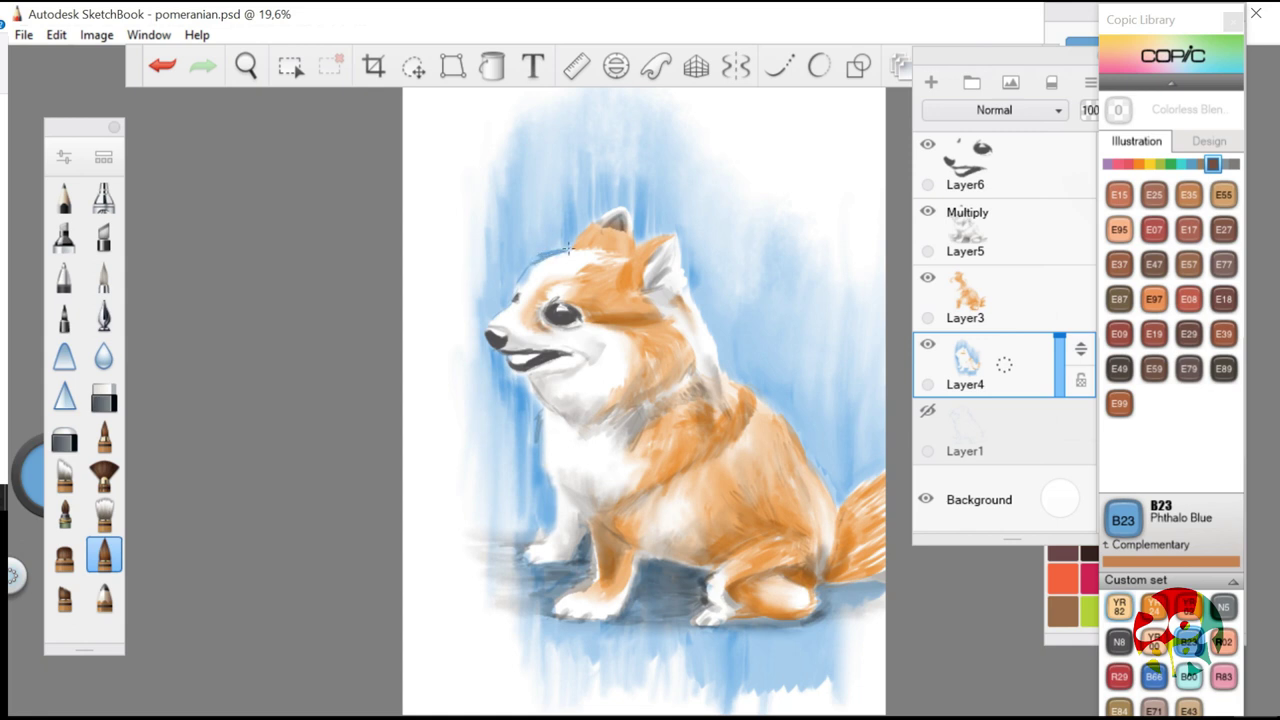
click(104, 515)
mouse_move(529, 268)
mouse_down()
mouse_move(562, 234)
mouse_move(577, 158)
mouse_up()
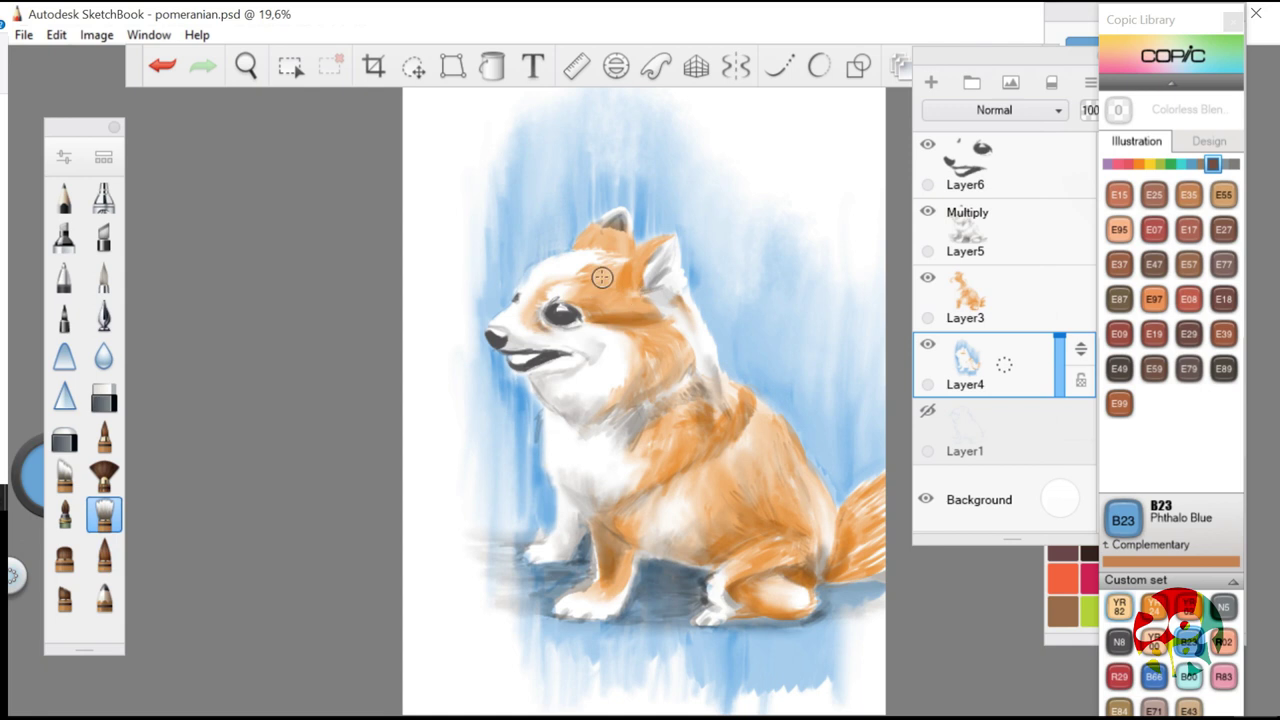
Touch up the area around the near eye on Layer4 with YR24 Pale Sepia and N8 Neutral Gray, blending the strokes
click(108, 558)
click(1154, 607)
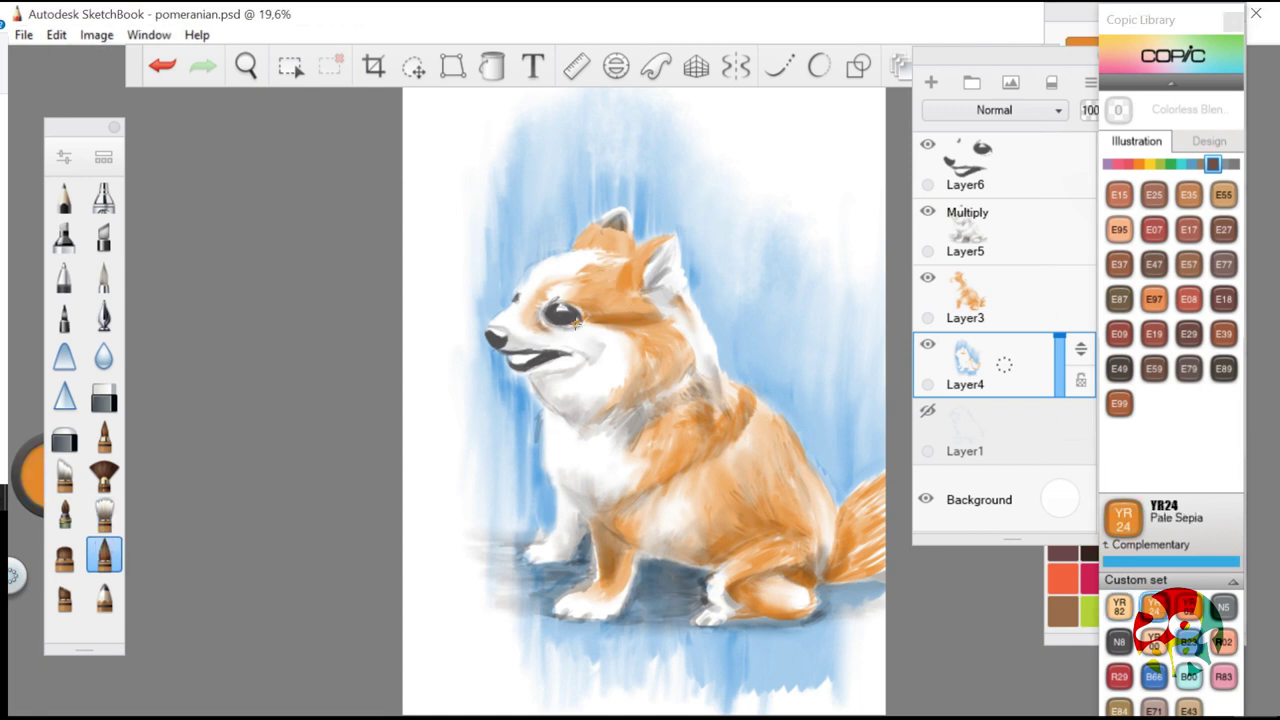
key(b)
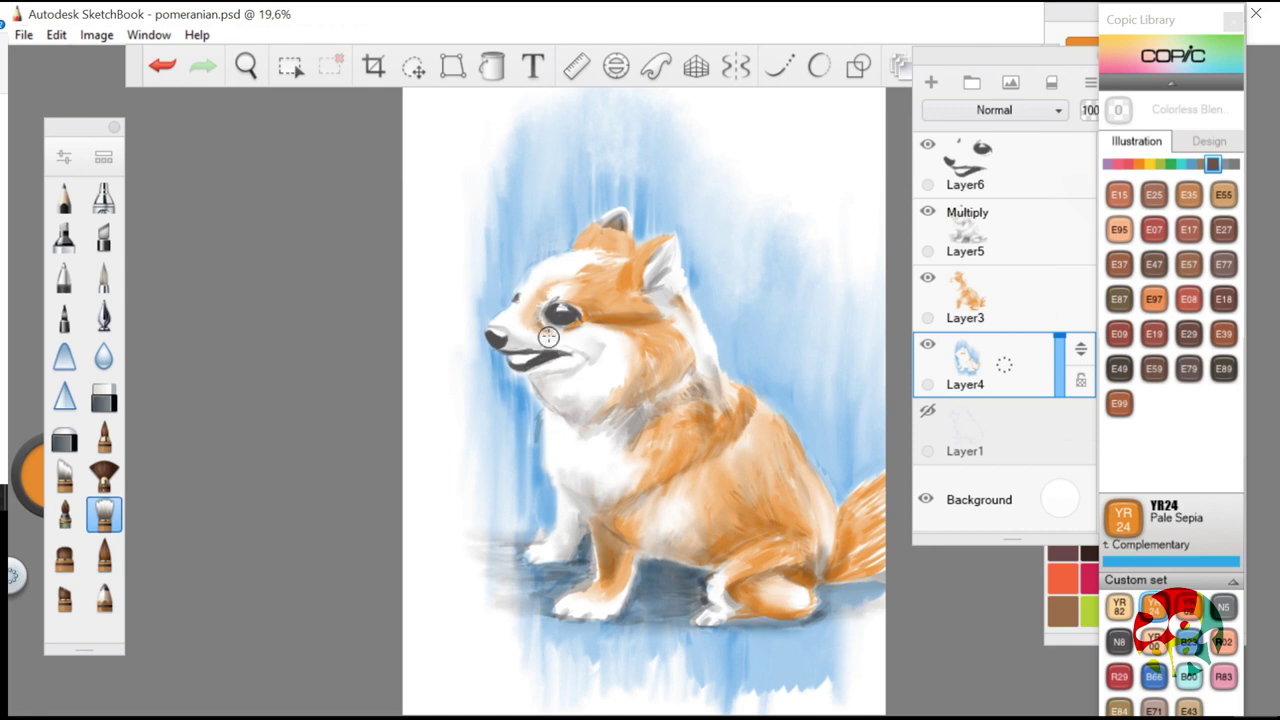
click(92, 548)
double_click(92, 548)
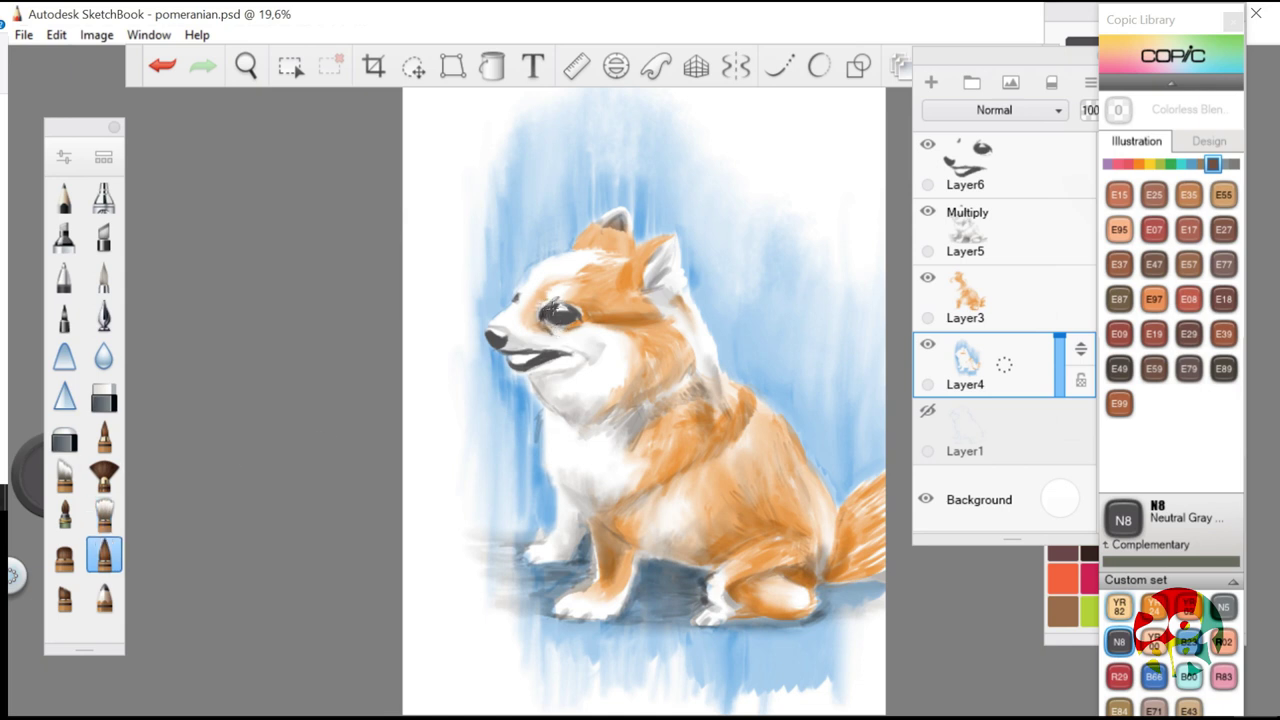
click(104, 515)
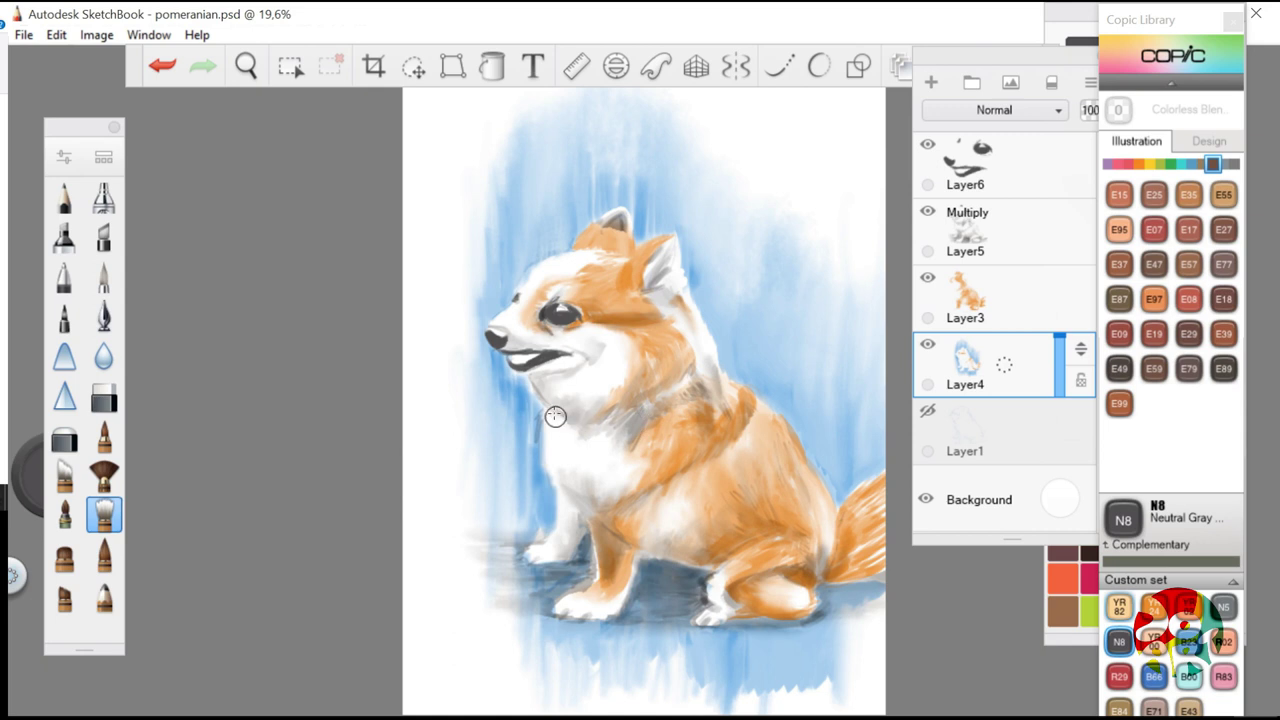
Refine the throat and chest edge with B23 Phthalo Blue on Layer4, and erase the excess shading there on the Multiply layer
click(1189, 642)
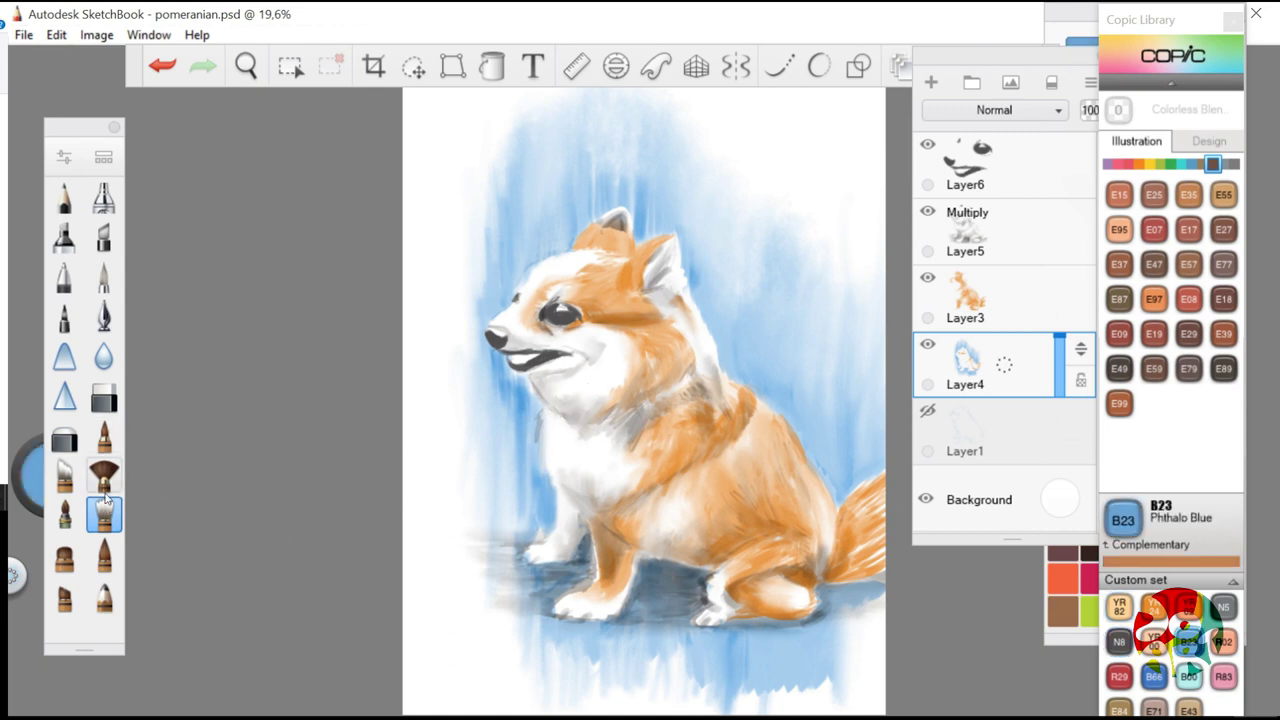
click(104, 555)
key(b)
click(1030, 222)
click(104, 397)
drag(541, 410, 534, 444)
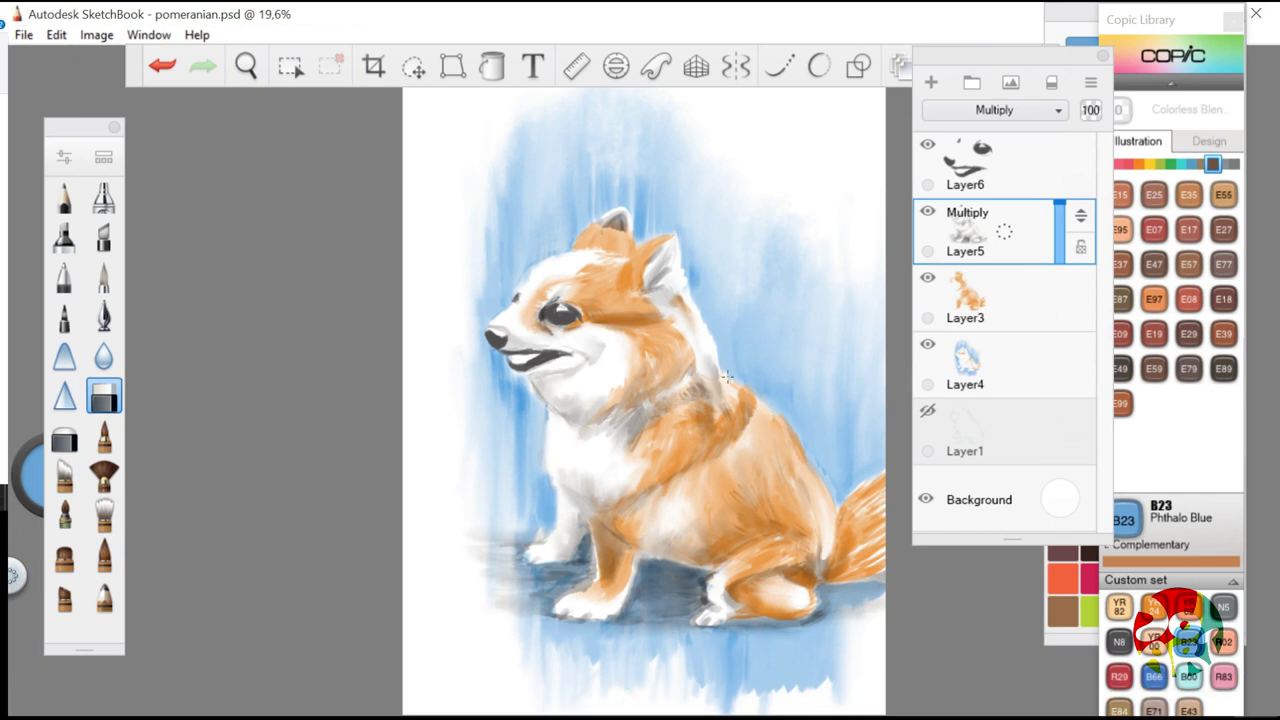
Erase into the orange fur on the upper back on Layer3 with an adjusted eraser, and blend the edge
click(1010, 298)
mouse_move(768, 413)
mouse_down()
mouse_move(757, 436)
mouse_move(704, 421)
mouse_move(717, 378)
mouse_move(766, 419)
mouse_up()
double_click(104, 397)
click(627, 390)
click(788, 103)
key(e)
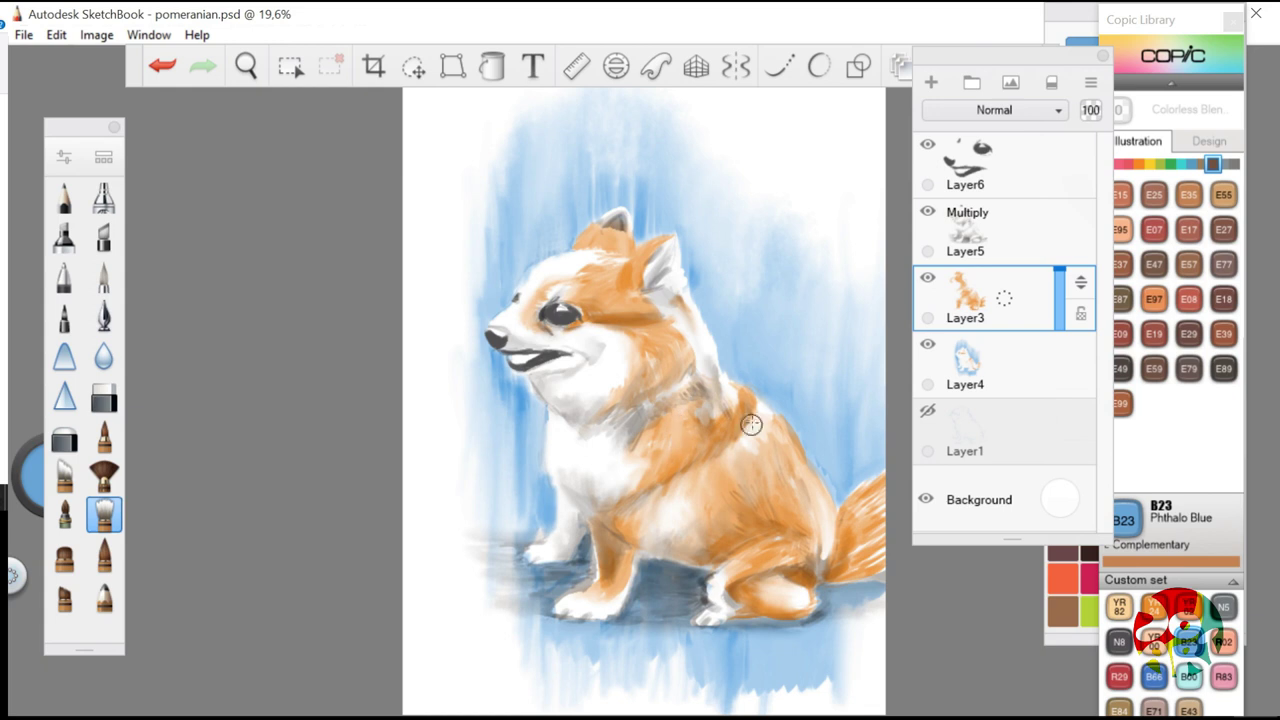
Shade the shoulder, flank and belly fur in N8 with an adjusted brush on the Multiply layer, and blend the strokes
click(104, 554)
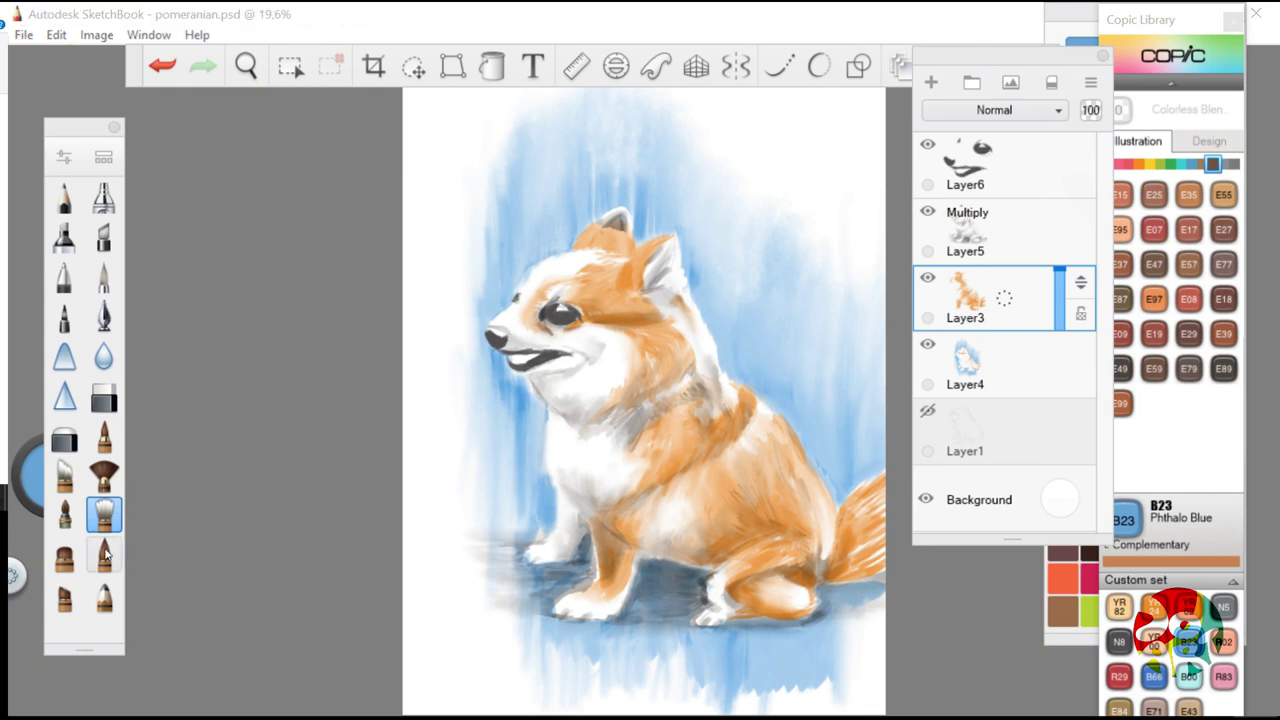
click(1119, 642)
double_click(104, 554)
mouse_move(556, 363)
mouse_down()
mouse_move(545, 363)
mouse_move(556, 363)
mouse_up()
click(786, 104)
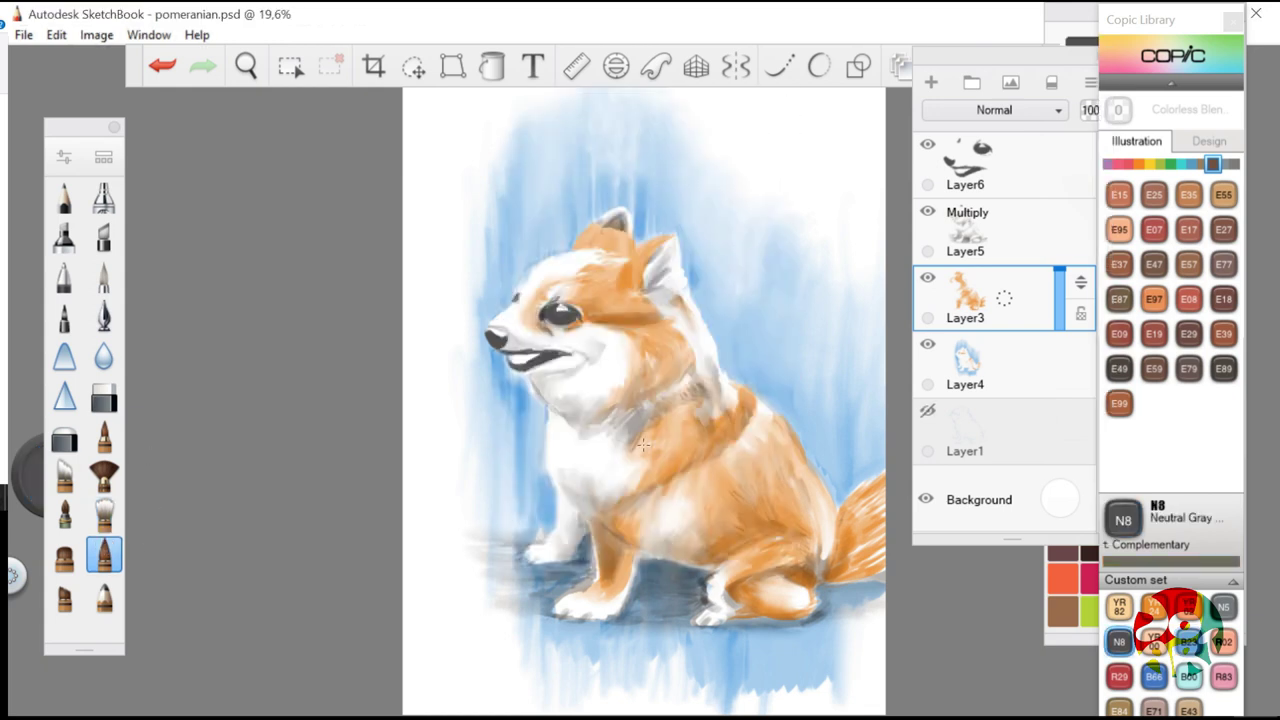
key(d)
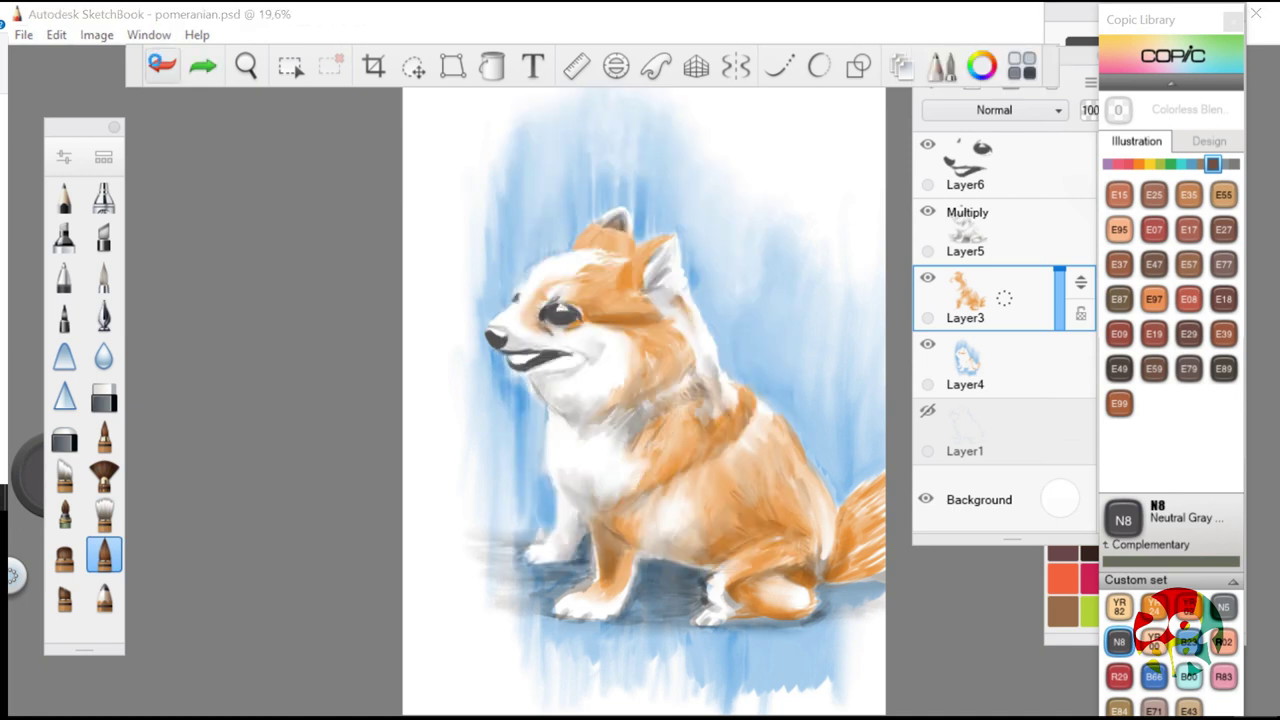
click(1035, 165)
click(1031, 232)
mouse_move(655, 449)
mouse_down()
mouse_move(705, 462)
mouse_move(695, 525)
mouse_move(718, 520)
mouse_up()
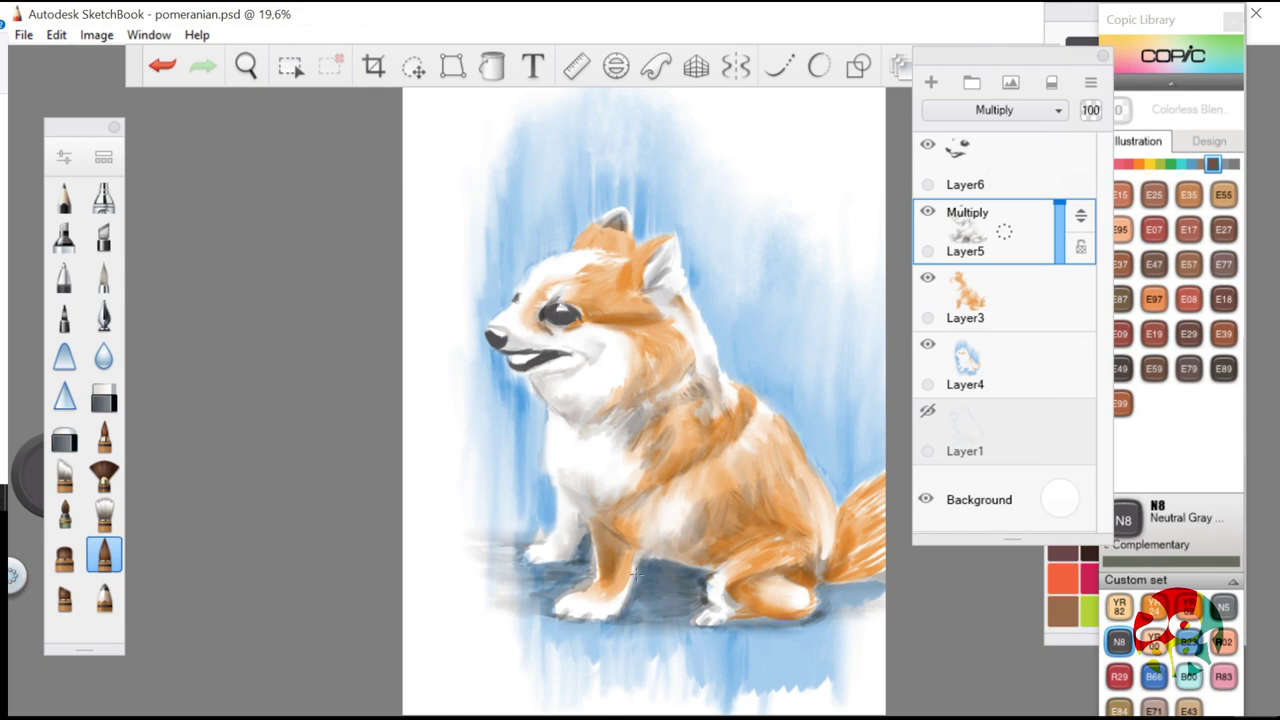
click(104, 515)
drag(679, 463, 610, 440)
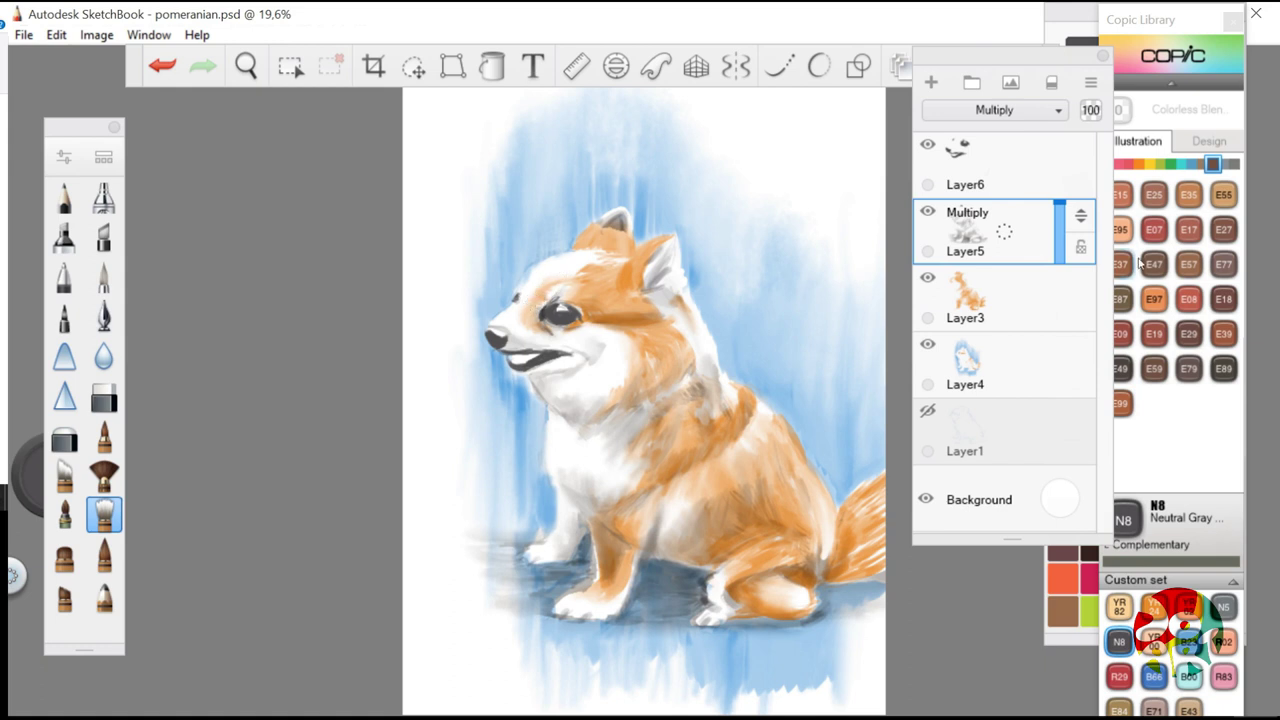
Blend the orange fur on top of the head on Layer3, and erase its stray edges below the far ear
click(1004, 298)
drag(578, 270, 610, 266)
click(104, 397)
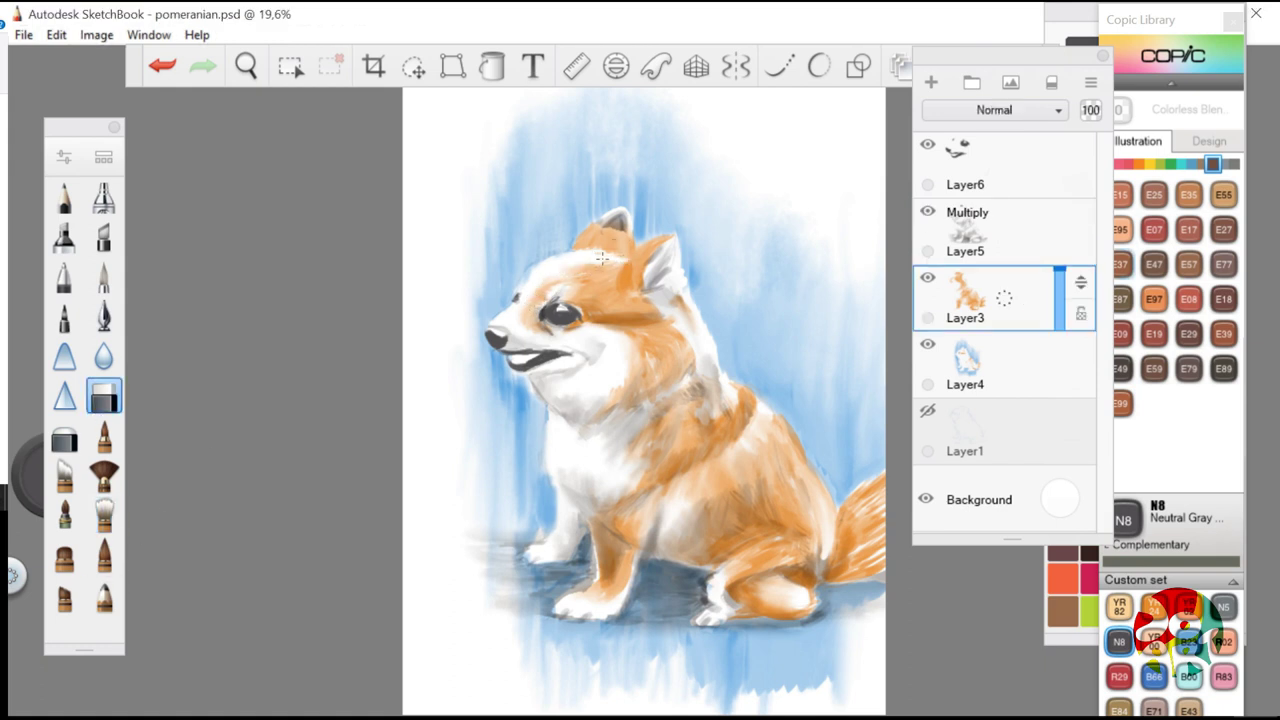
key(e)
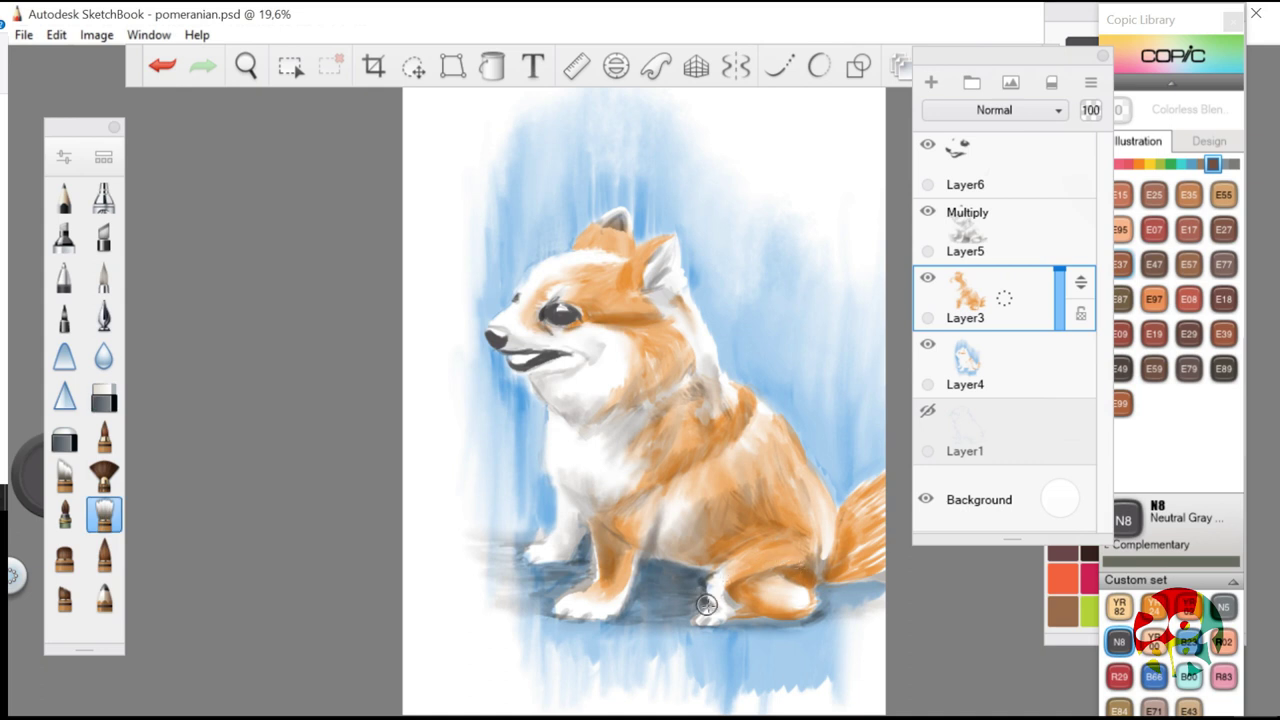
Erase the shading beneath the belly beside the hind leg on the Multiply layer, and blend its edge
click(105, 557)
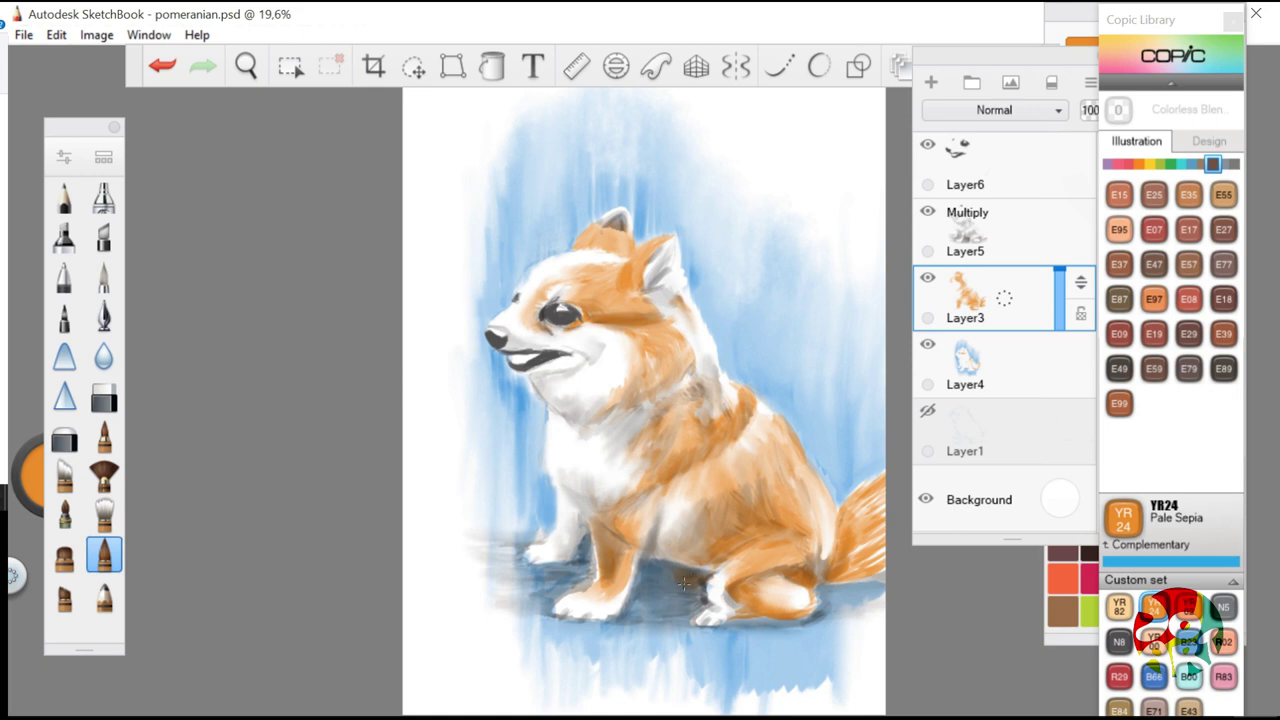
key(e)
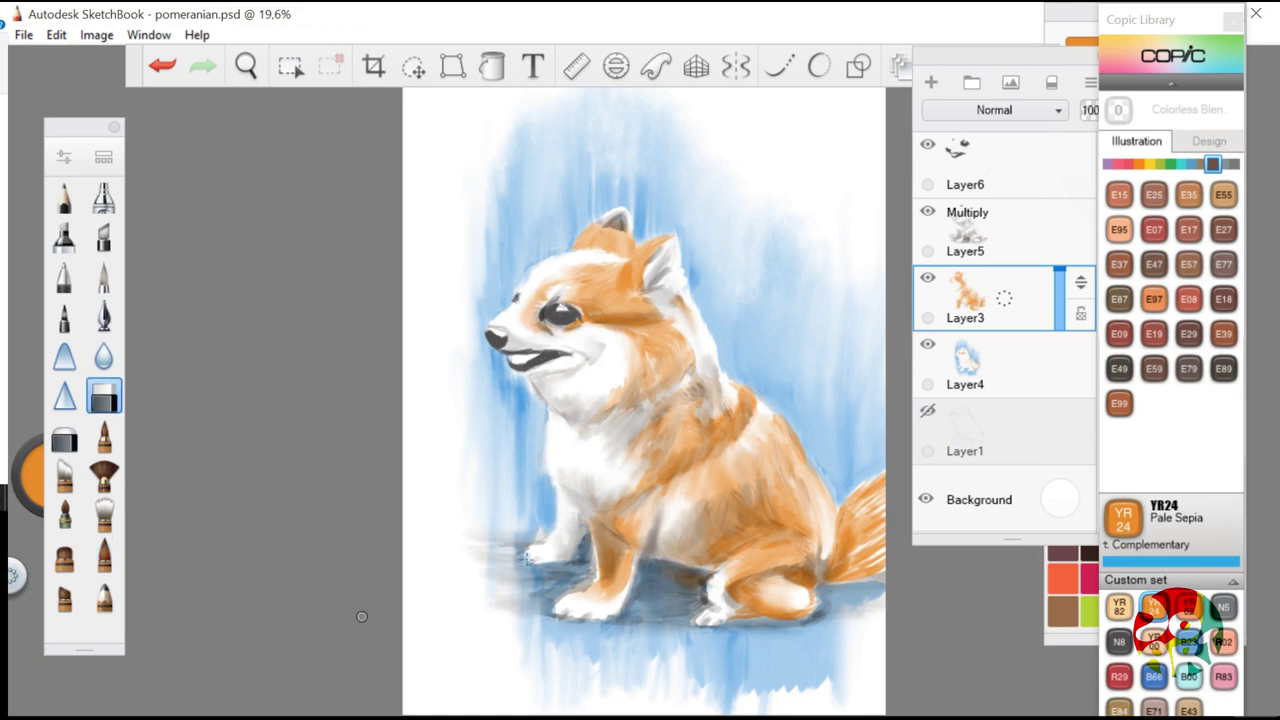
click(1008, 361)
click(1008, 232)
mouse_move(697, 576)
mouse_down()
mouse_move(862, 477)
mouse_move(687, 579)
mouse_move(845, 561)
mouse_move(723, 562)
mouse_move(772, 575)
mouse_move(697, 593)
mouse_up()
click(104, 515)
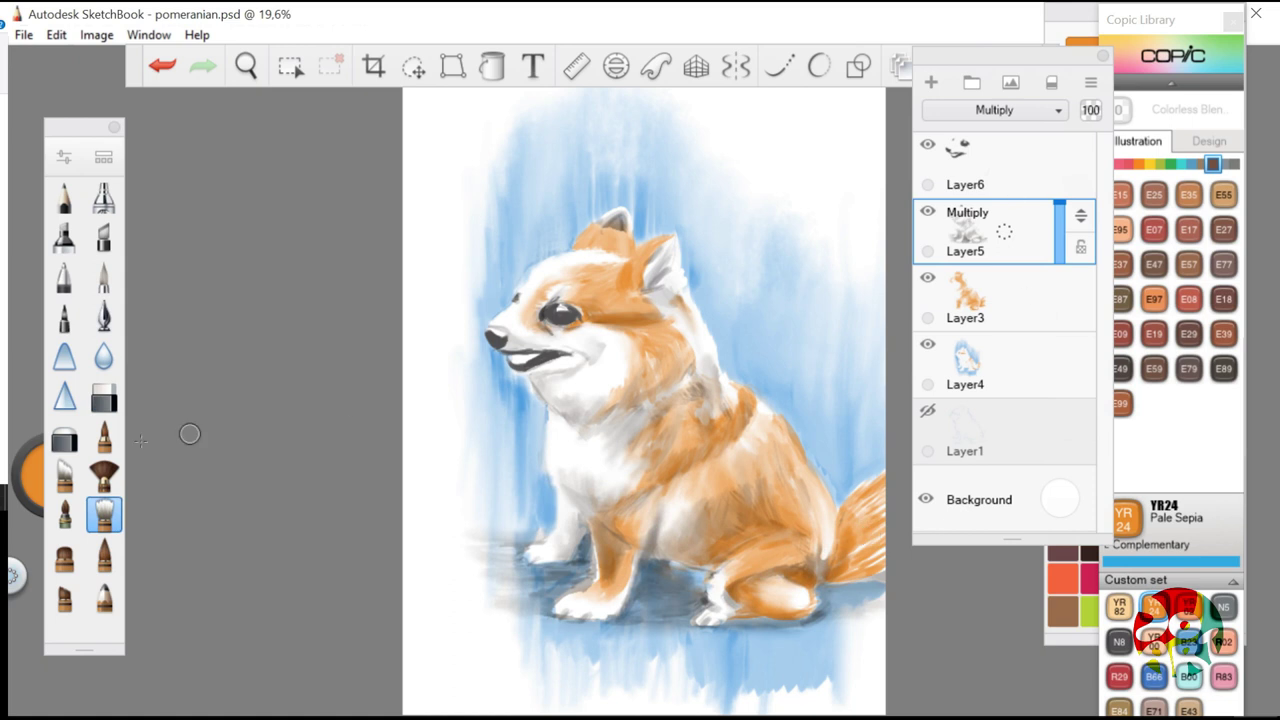
Rework the shadow between the belly and hind leg in N8 on the Multiply layer, alternating the Ink Brush and eraser
key(e)
click(104, 555)
click(1119, 641)
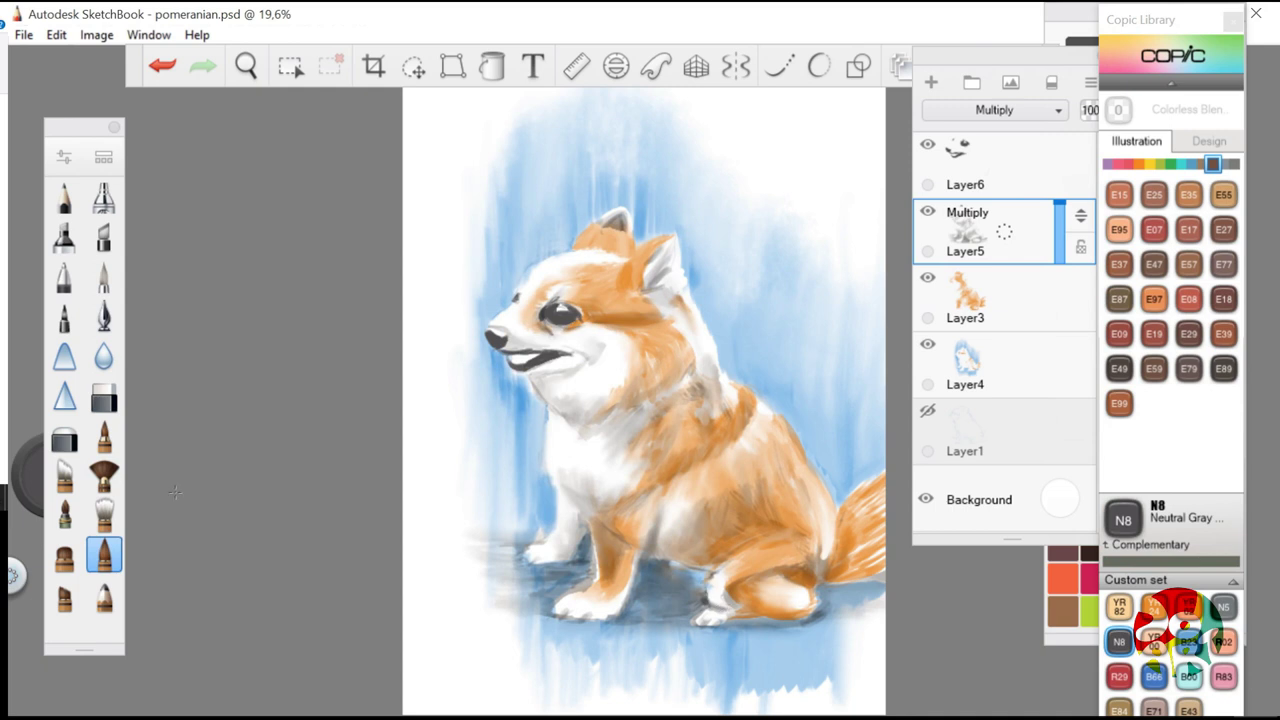
key(e)
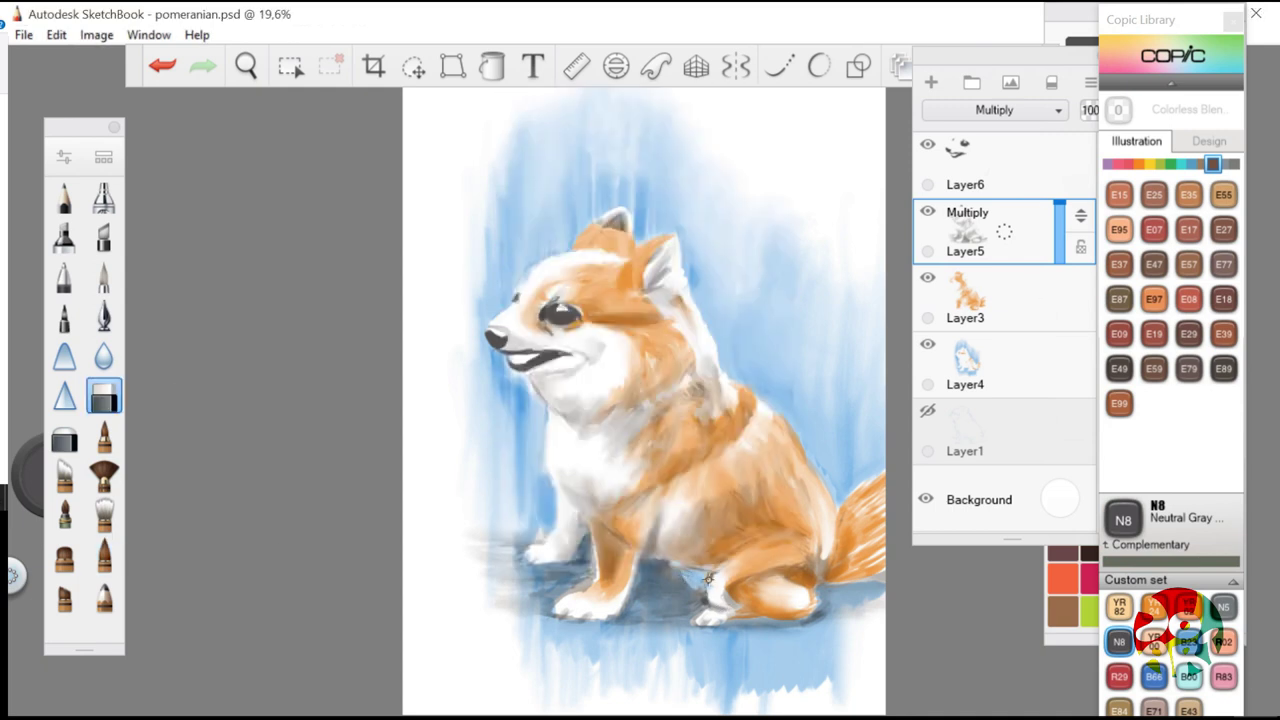
key(e)
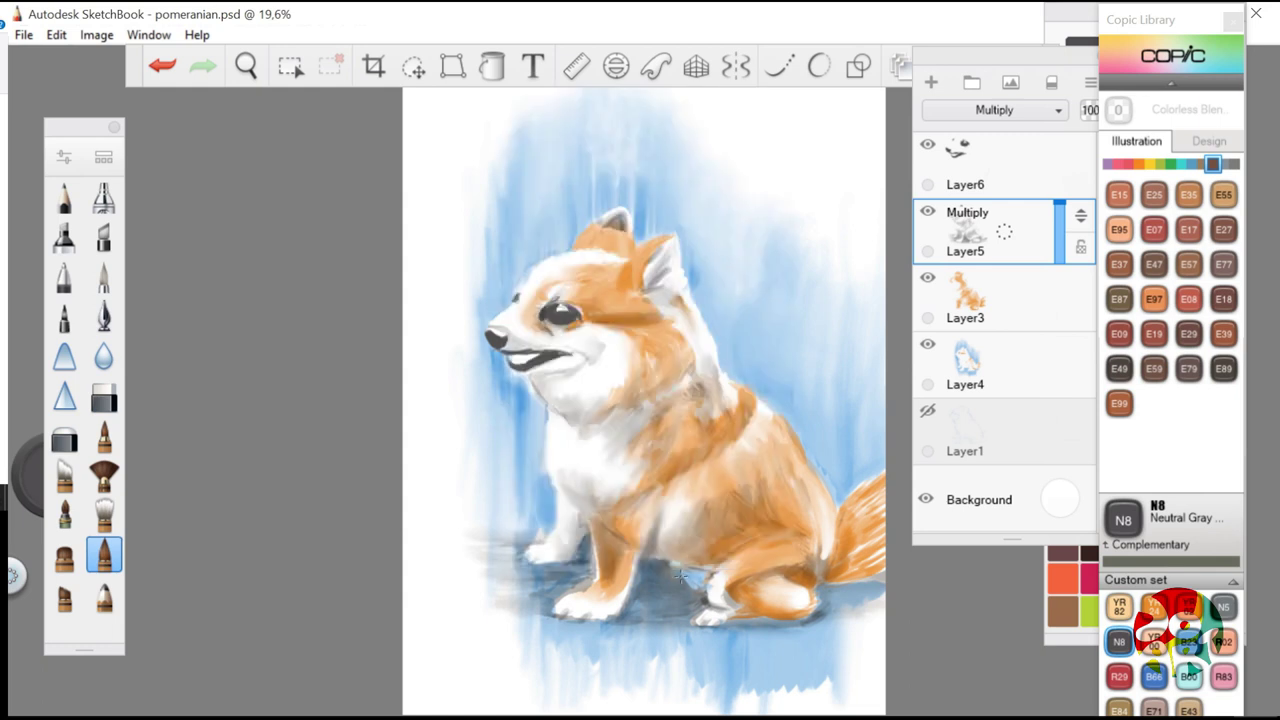
key(e)
key(e)
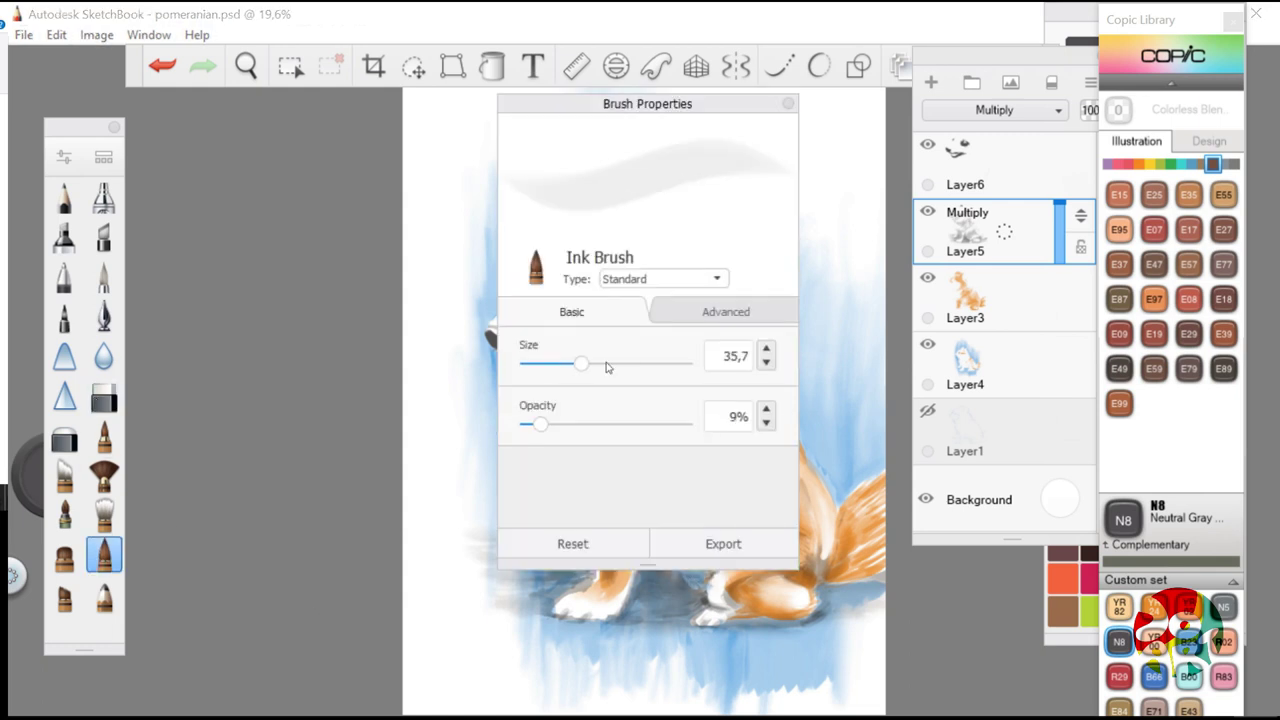
key(e)
Erase and blend the lower hind leg's edge on Layer4, and undo the last stroke
click(967, 362)
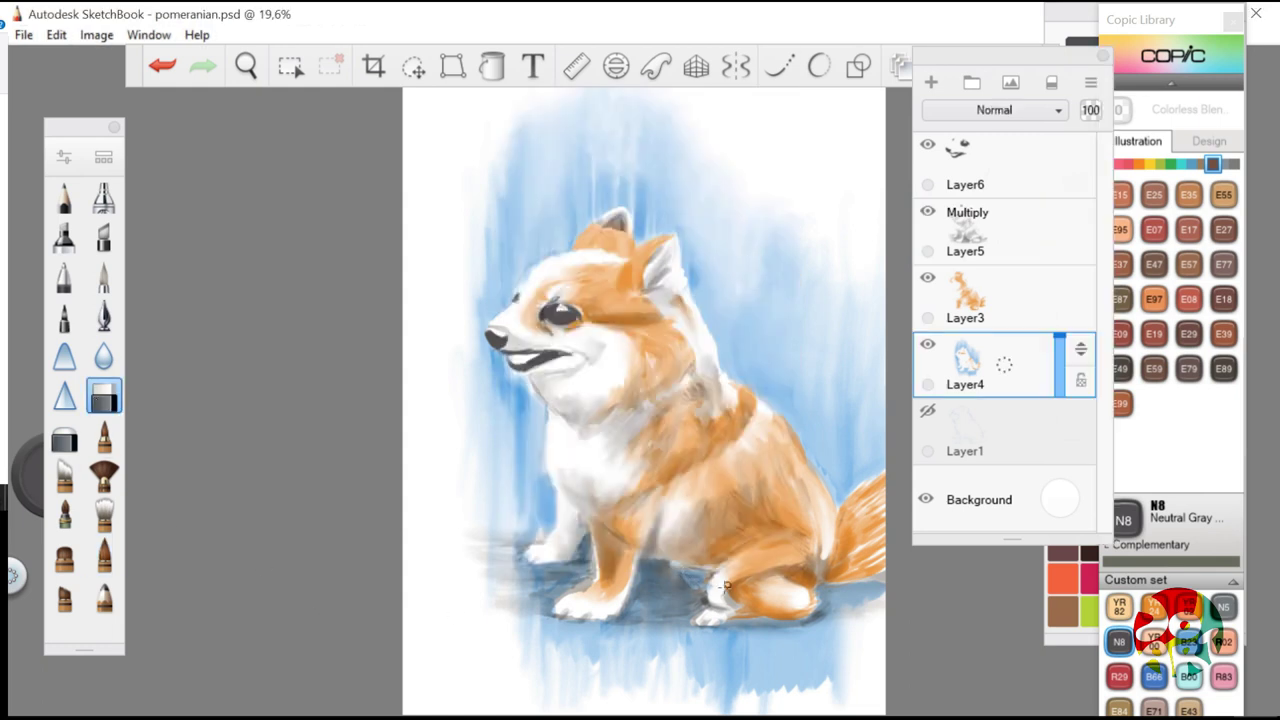
click(104, 515)
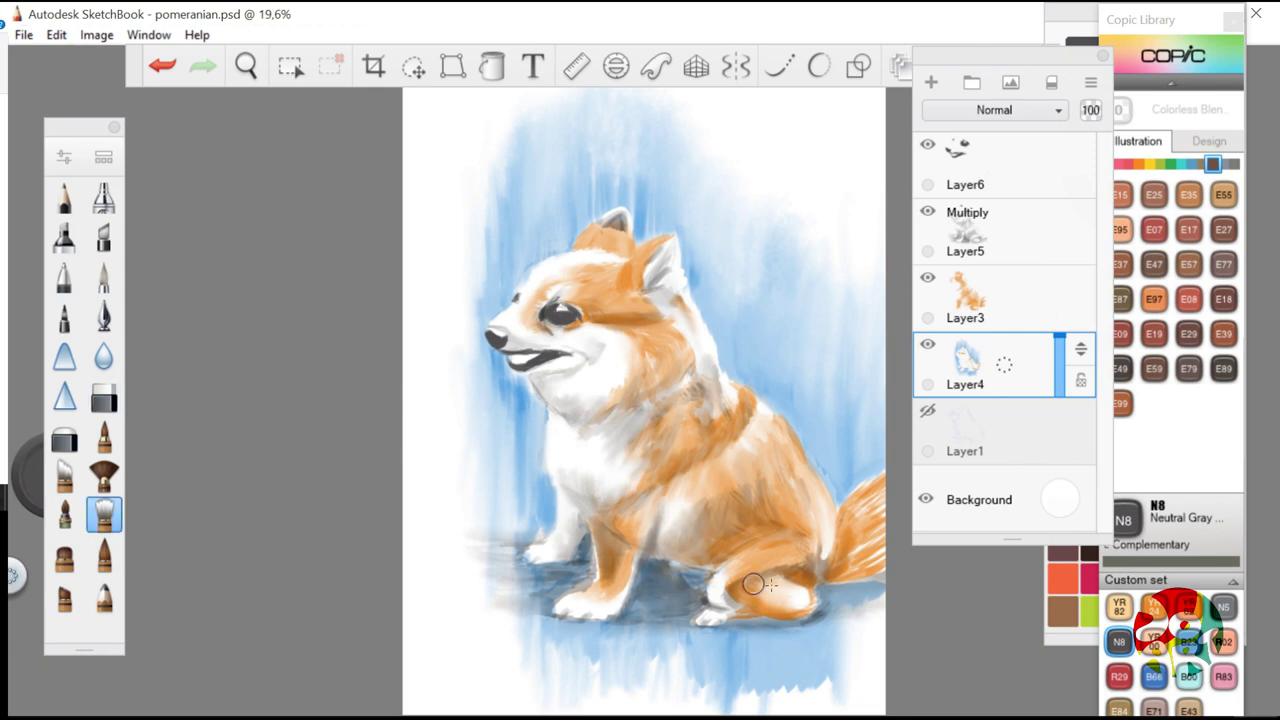
click(105, 279)
click(162, 66)
Stroke N8 shading over the shoulder and upper front leg on Layer4, and blend it
mouse_move(640, 484)
mouse_down()
mouse_move(611, 502)
mouse_move(676, 477)
mouse_move(706, 448)
mouse_up()
click(104, 555)
drag(621, 503, 609, 528)
click(104, 515)
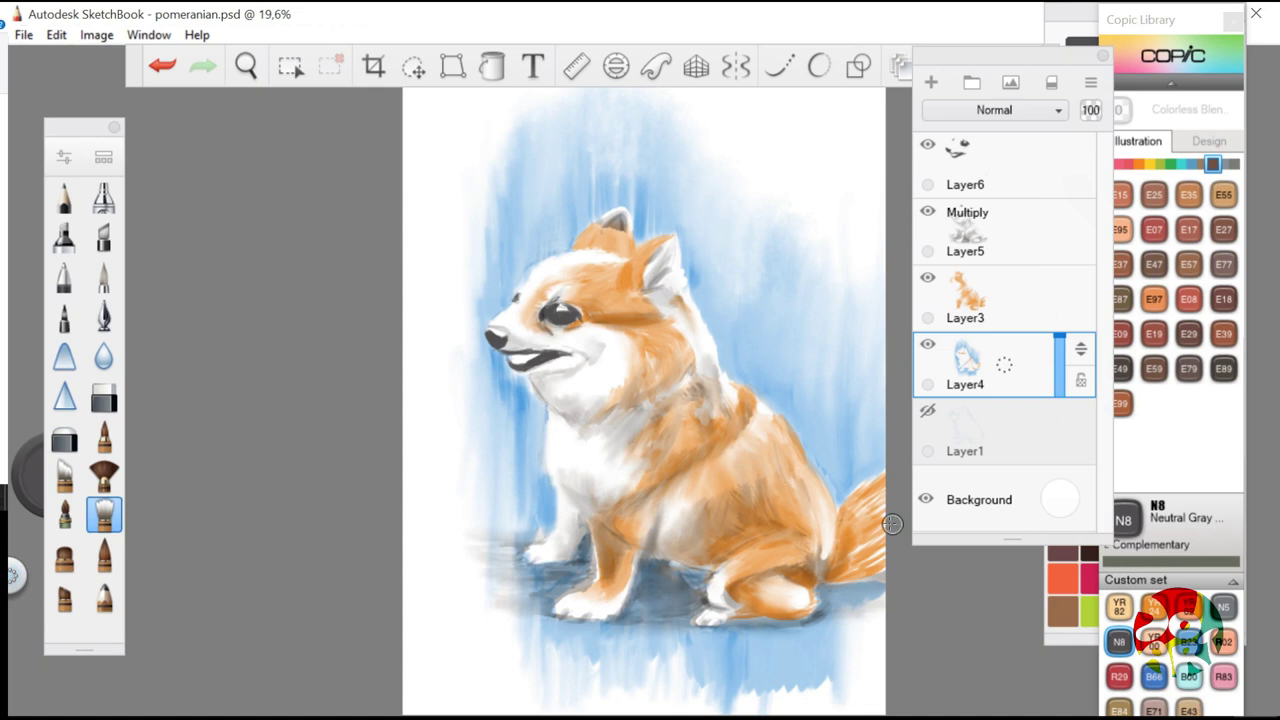
Blend the tail fur on Layer3, and touch up the front leg with YR24 Pale Sepia
click(1004, 298)
mouse_move(882, 496)
mouse_down()
mouse_move(855, 520)
mouse_move(840, 567)
mouse_up()
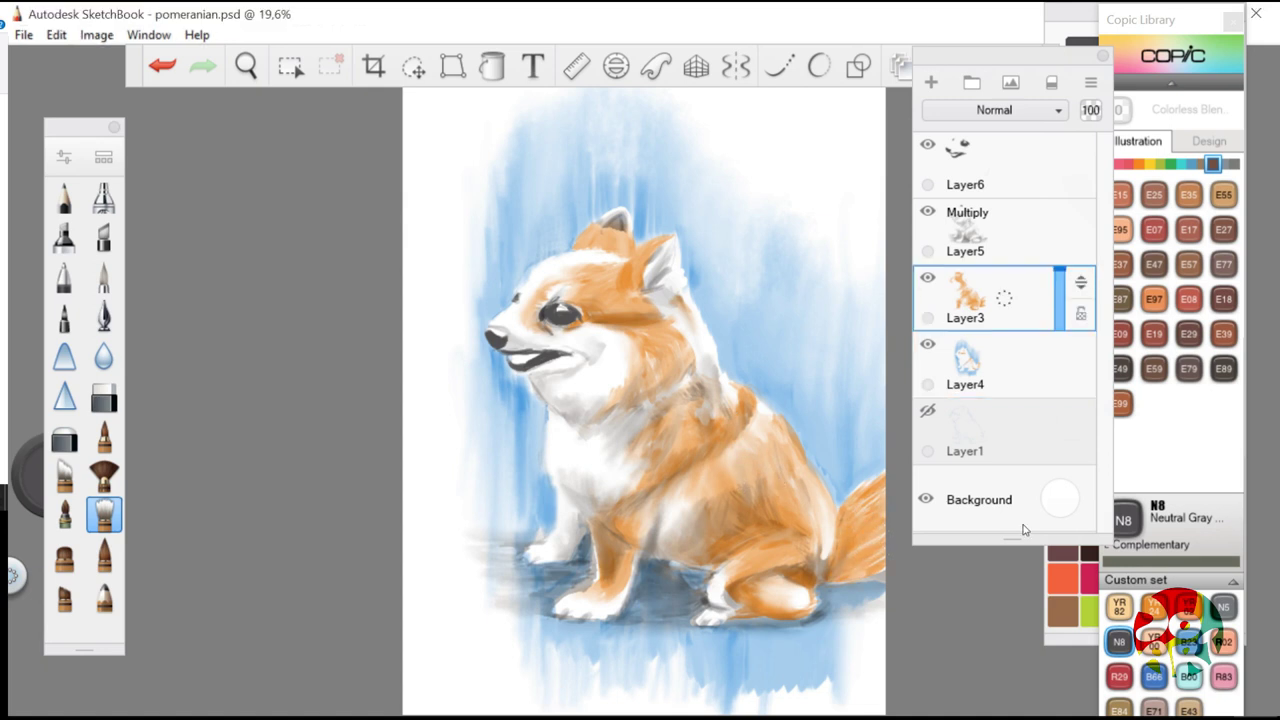
click(1154, 607)
click(104, 555)
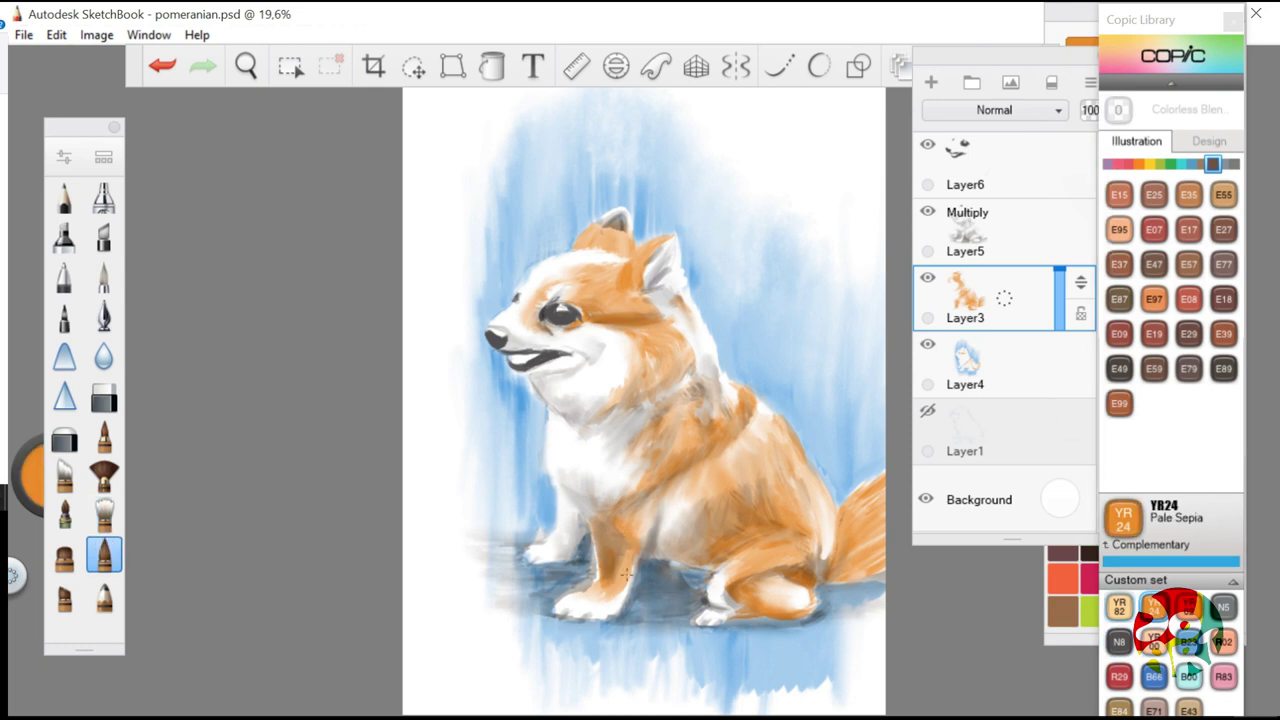
click(104, 515)
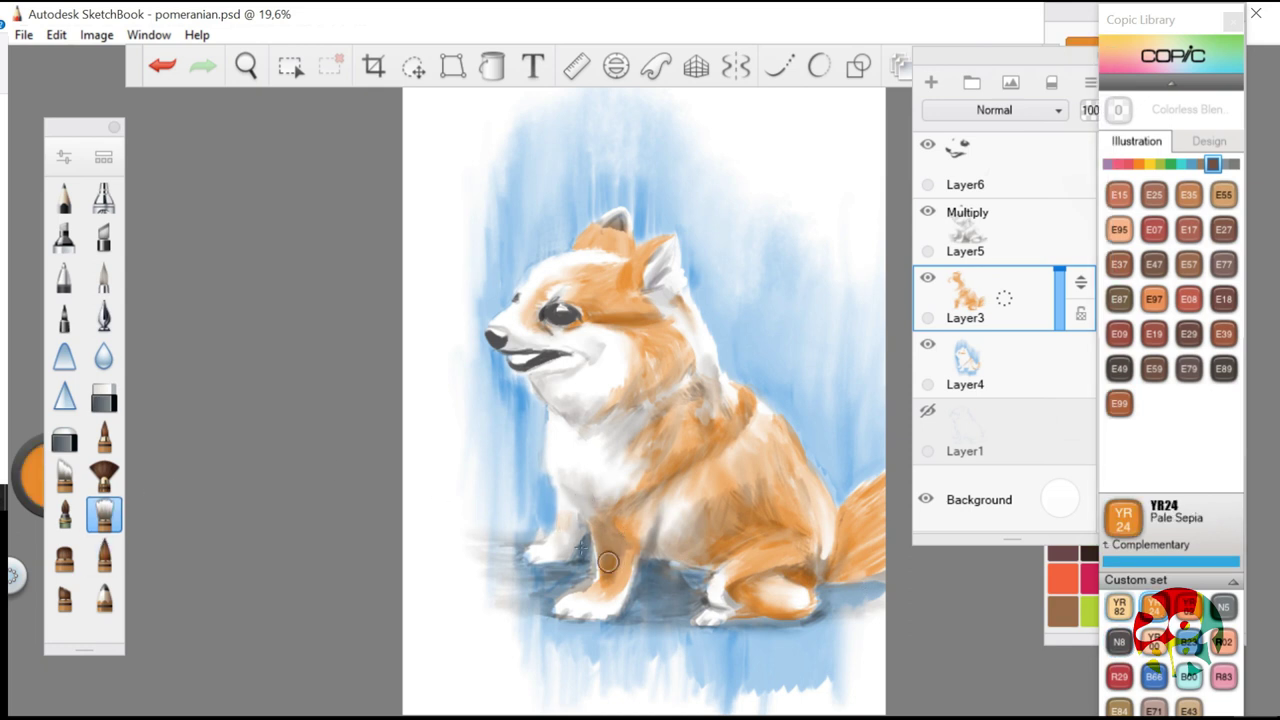
Save the painting
click(23, 34)
click(60, 152)
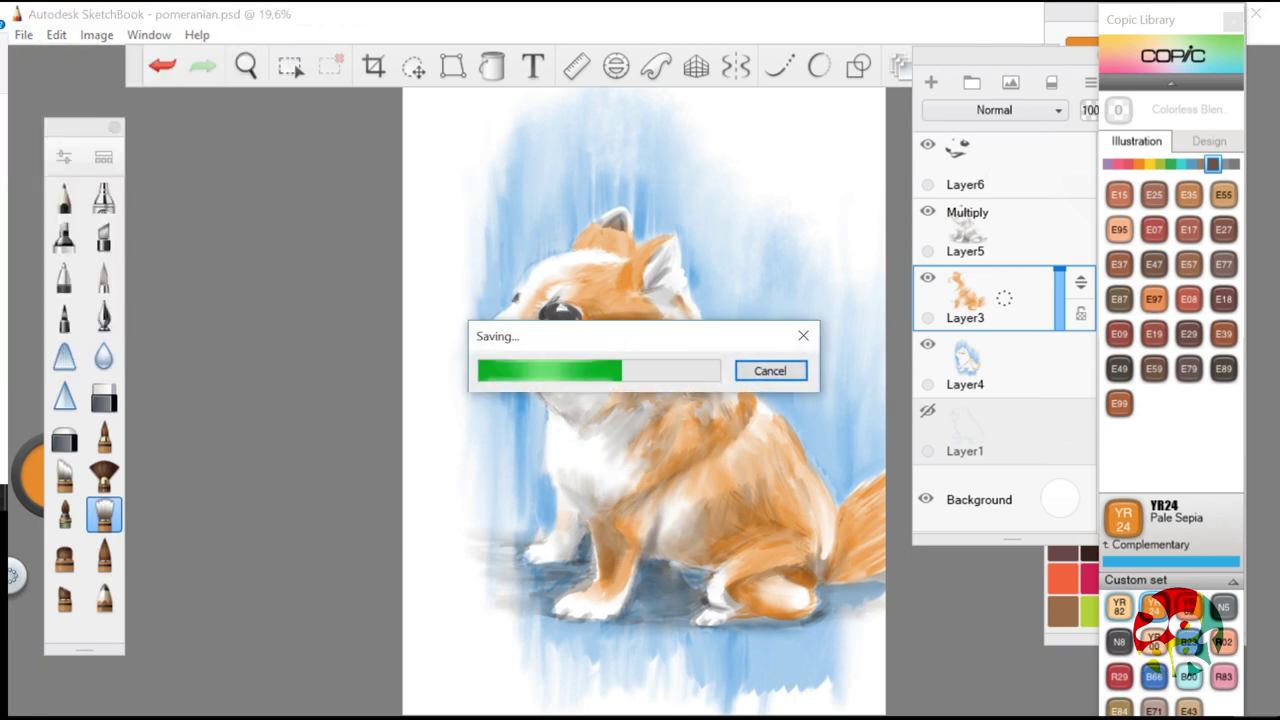
Erase excess shading from the chest on the Multiply layer, and blend the white chest fur on Layer4
key(e)
key(alt+bracketright)
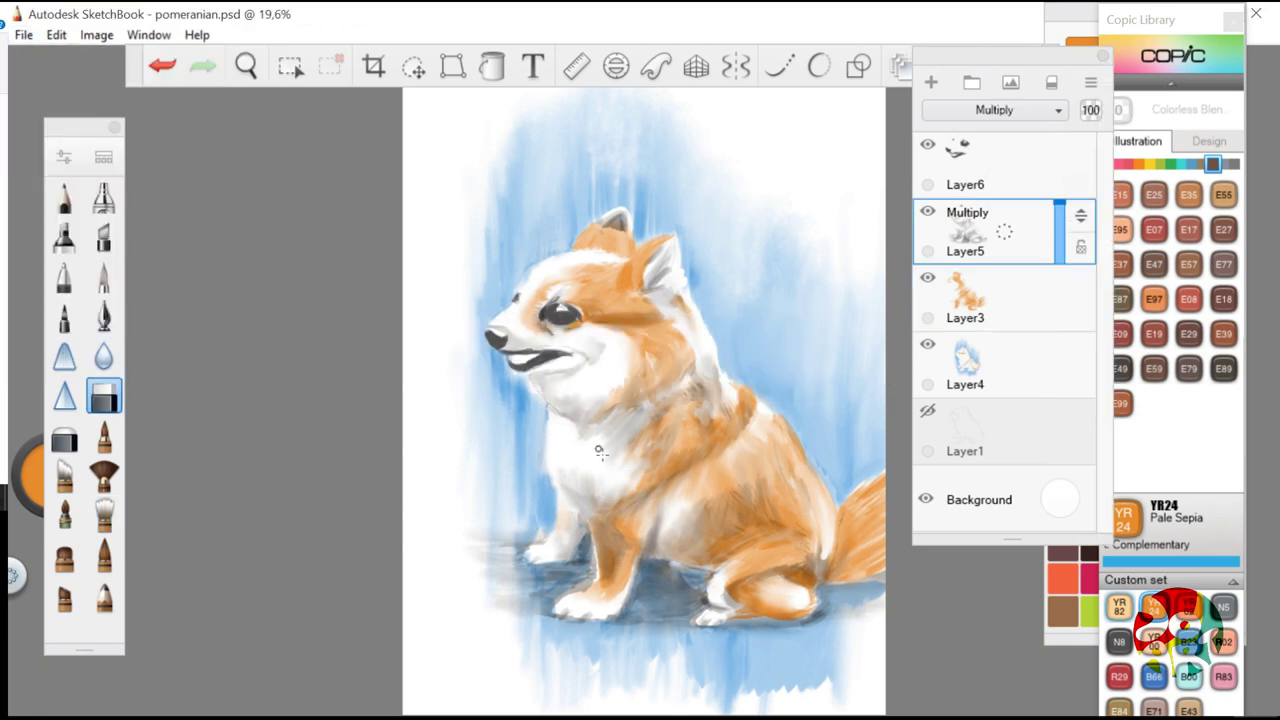
key(b)
key(alt+bracketleft)
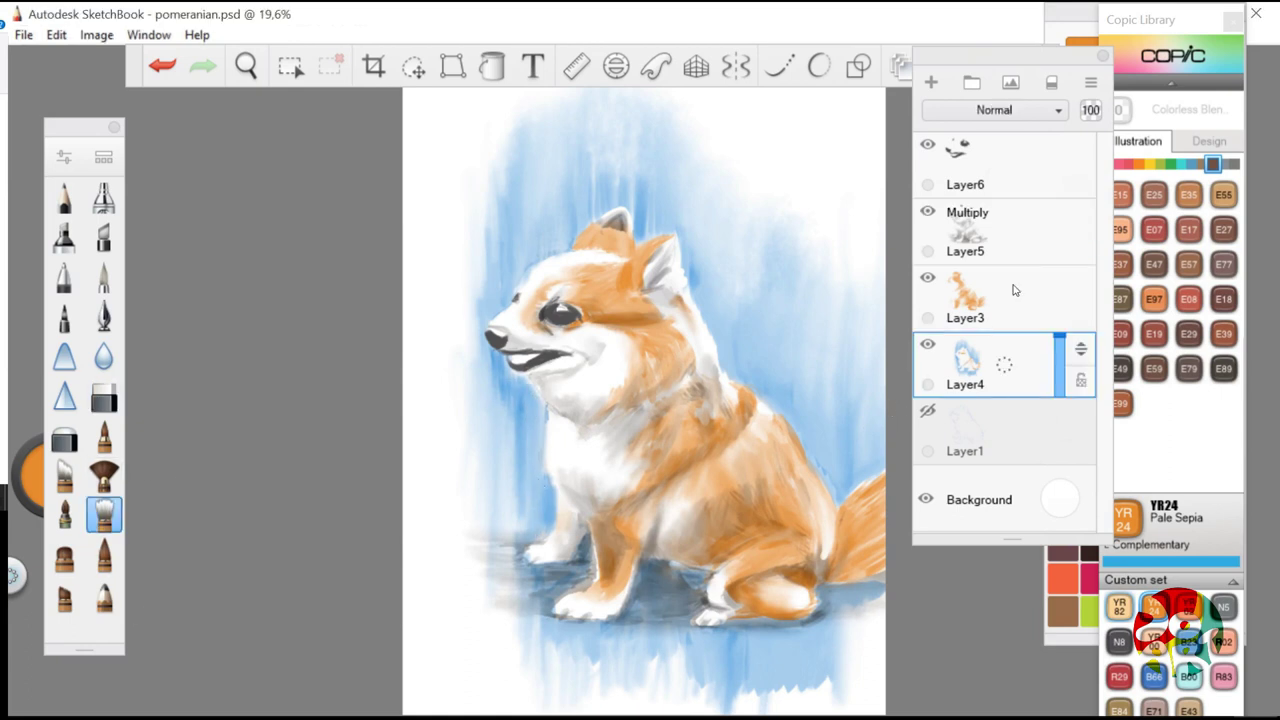
Paint the open mouth with R29 Lipstick Red on Layer3, using the Ink Brush with adjusted opacity
click(1014, 290)
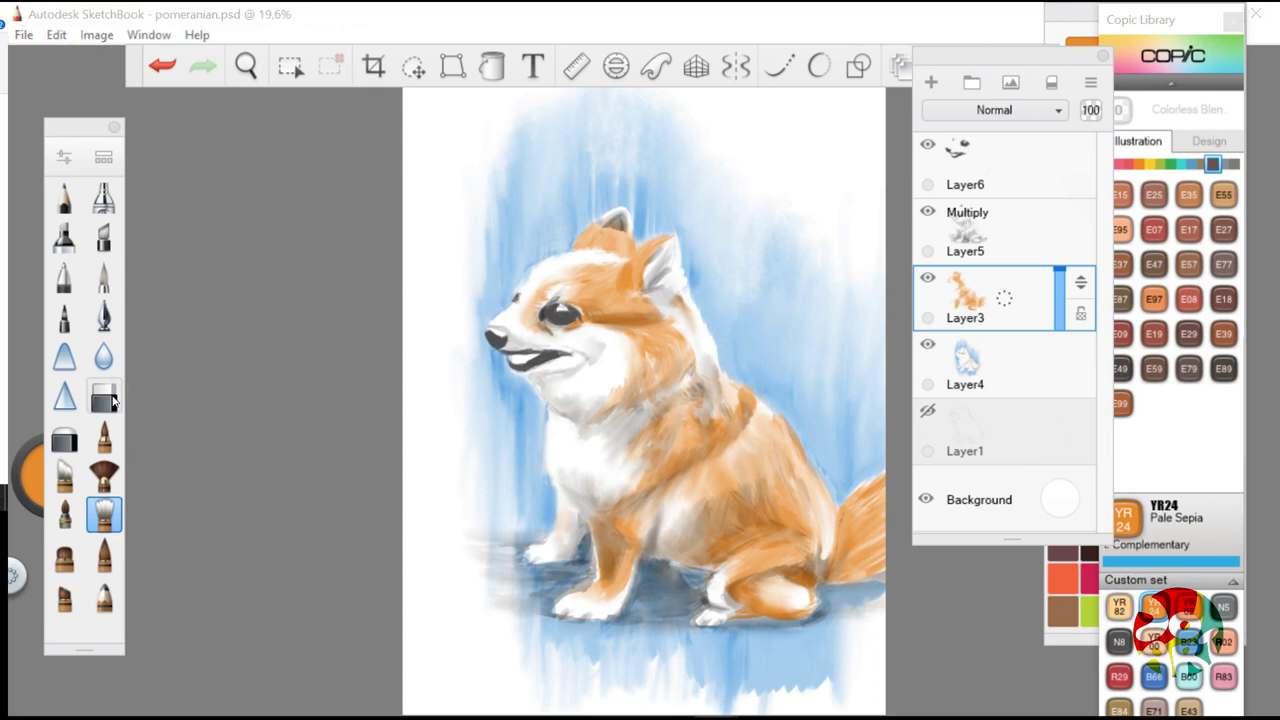
click(104, 555)
click(1119, 677)
double_click(104, 555)
drag(561, 423, 625, 424)
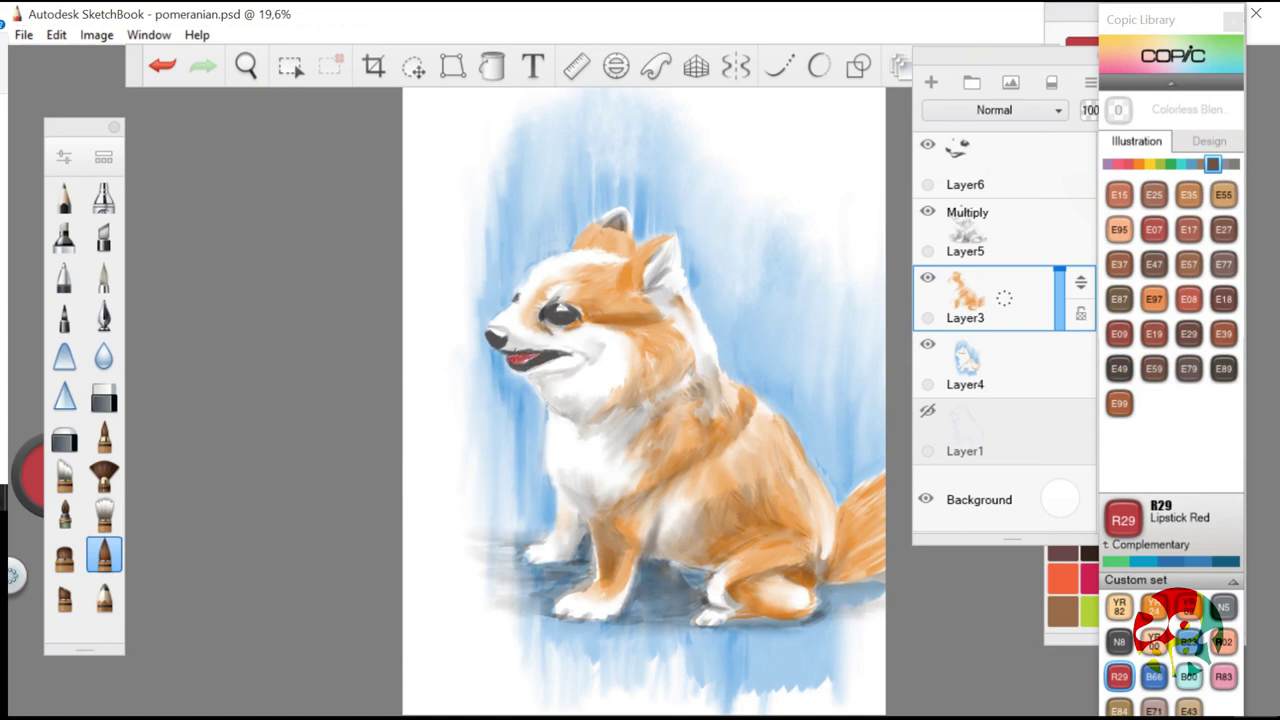
Refine the mouth's dark detail in N8 on Layer6, and trim the red area on Layer3 with an adjusted eraser
click(1119, 642)
click(1010, 168)
key(e)
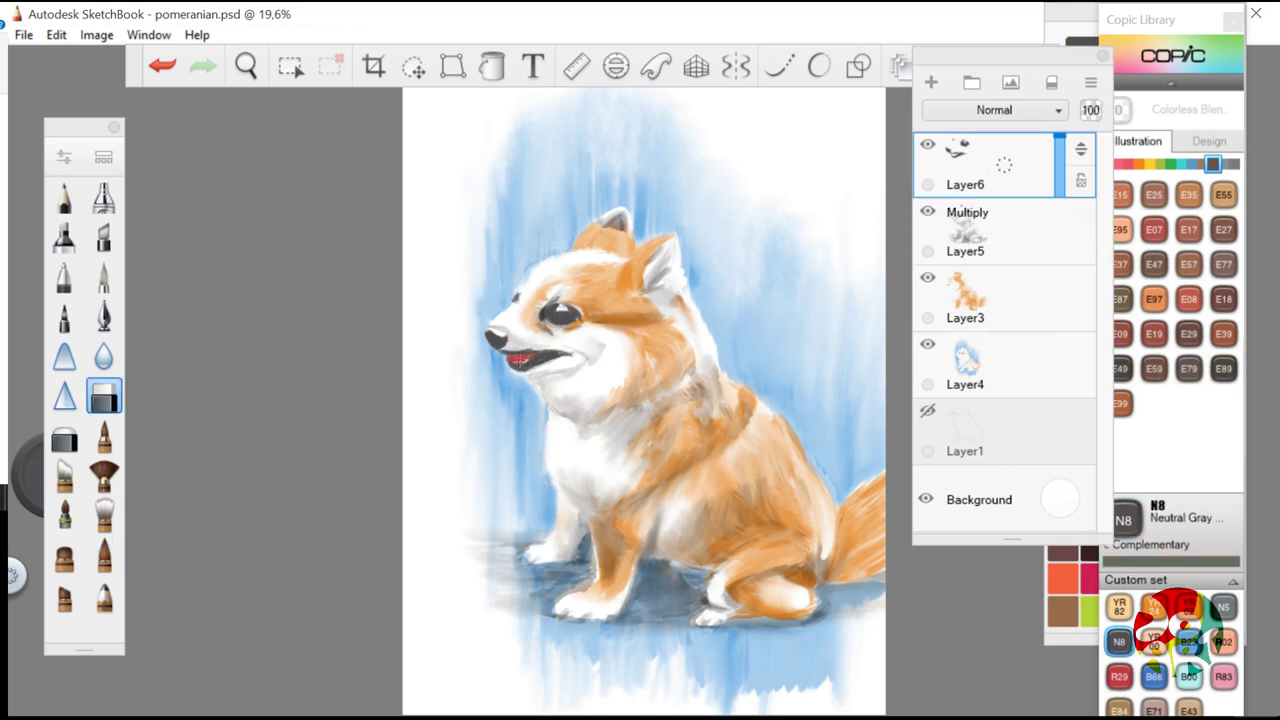
click(1046, 231)
double_click(104, 396)
drag(646, 388, 686, 389)
key(Down)
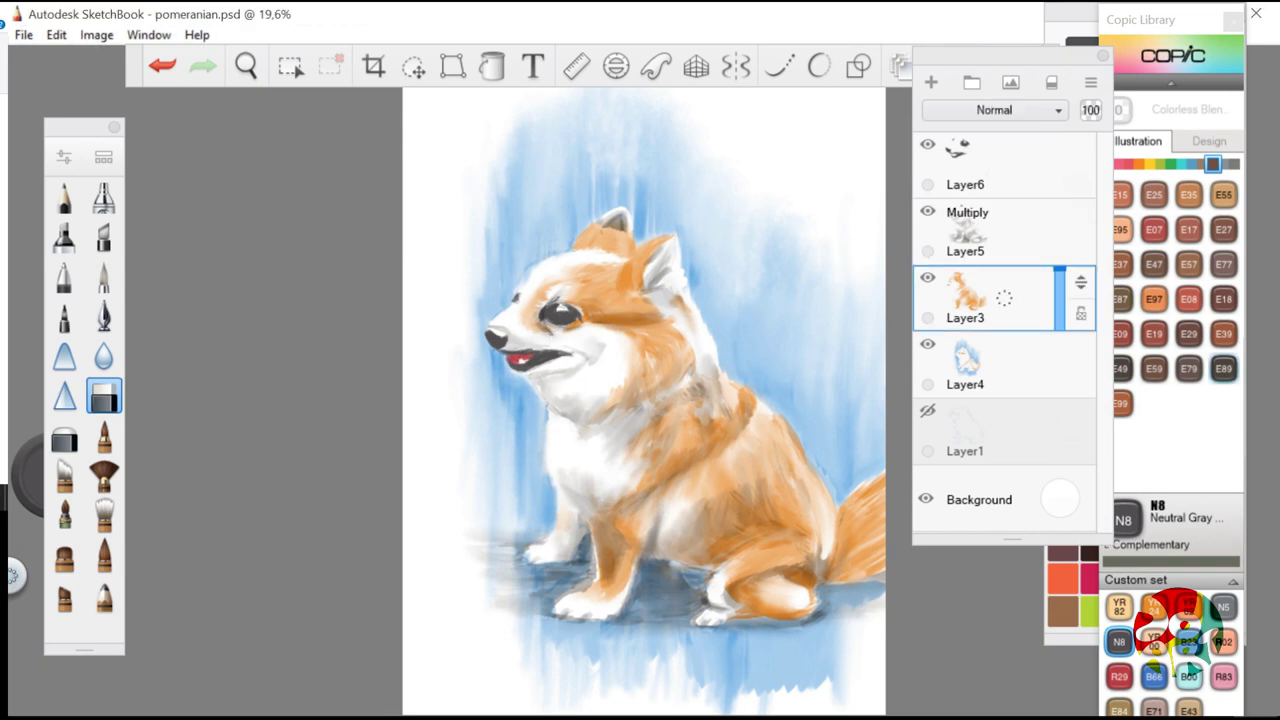
Shade the base of the ears and the side of the head in N8 on the Multiply layer, and blend the strokes
key(Up)
key(e)
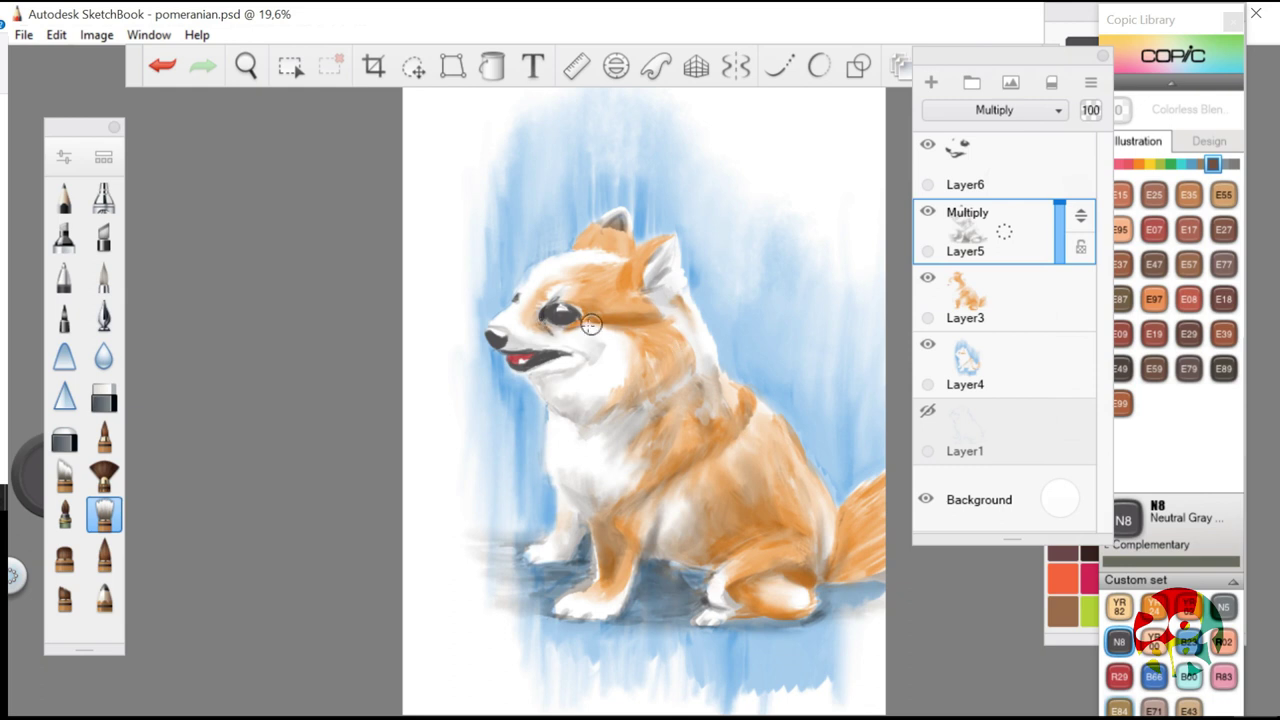
click(104, 555)
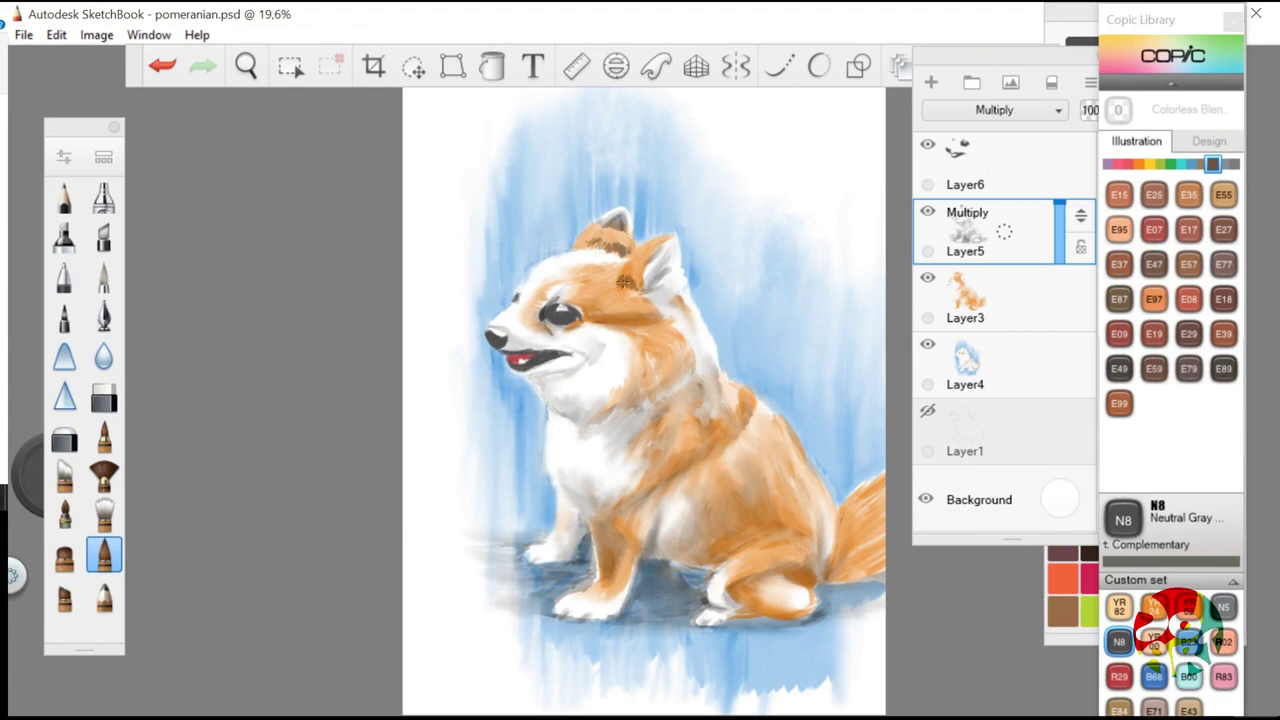
click(104, 515)
mouse_move(590, 244)
mouse_down()
mouse_move(642, 261)
mouse_move(635, 279)
mouse_move(655, 266)
mouse_move(626, 276)
mouse_move(640, 276)
mouse_move(631, 296)
mouse_move(662, 346)
mouse_up()
click(104, 553)
click(104, 515)
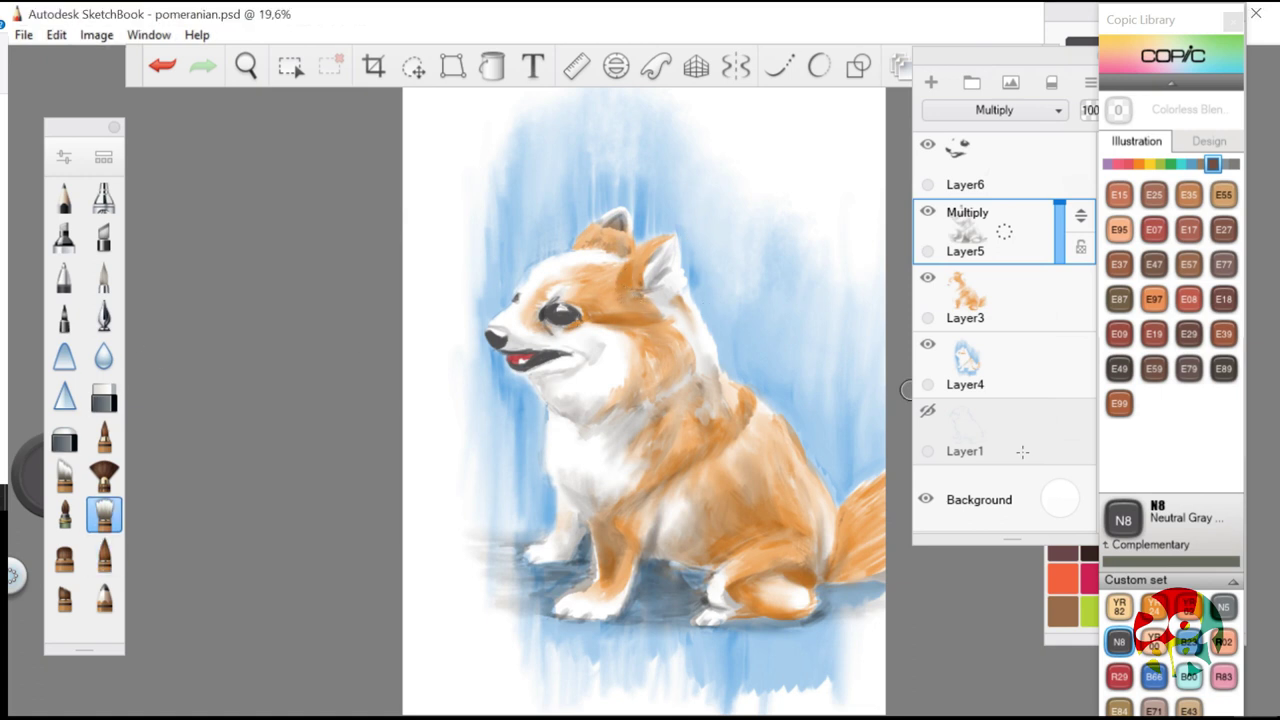